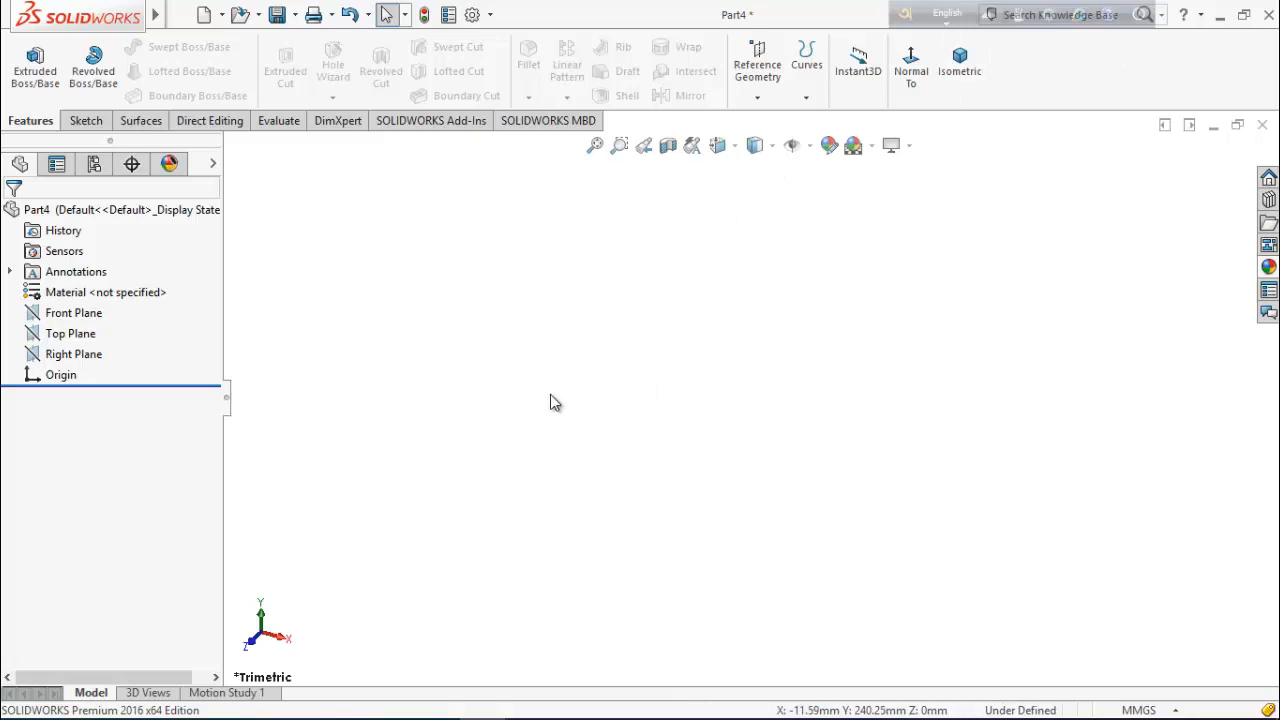
- Start a sketch on the Front Plane and draw a vertical centerline about 107 mm long passing through the origin
right_click(85, 313)
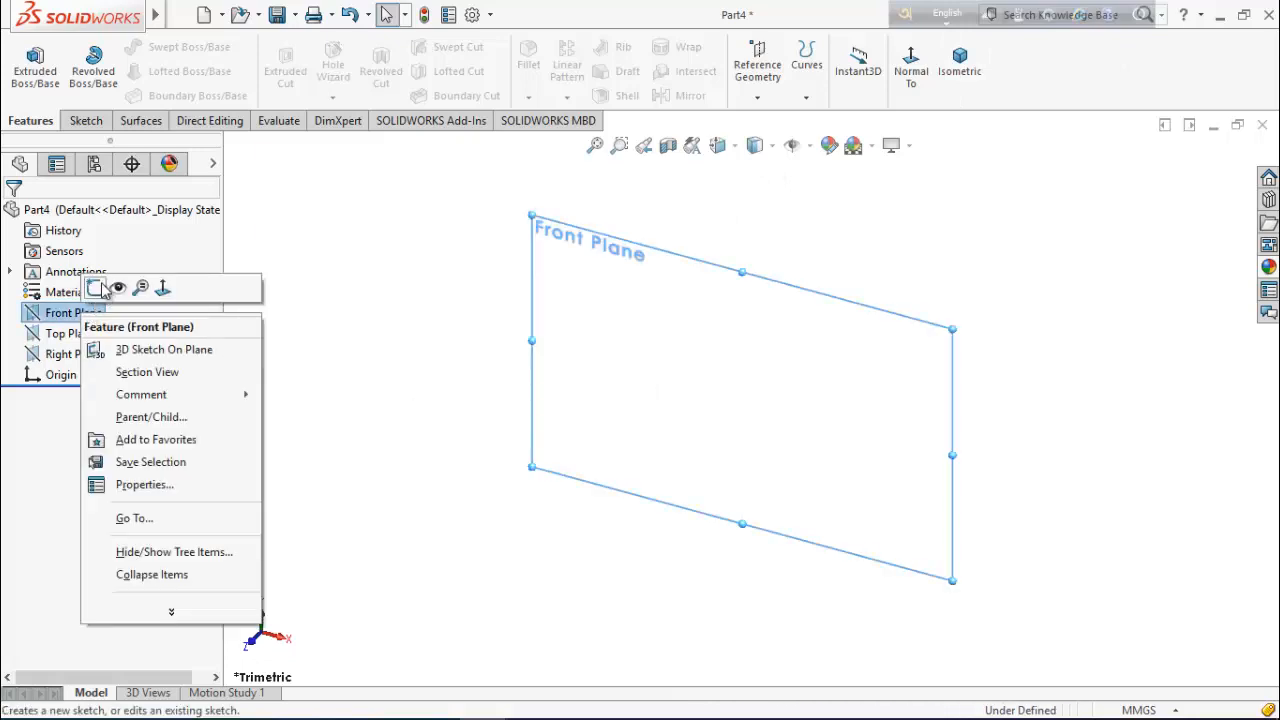
click(97, 285)
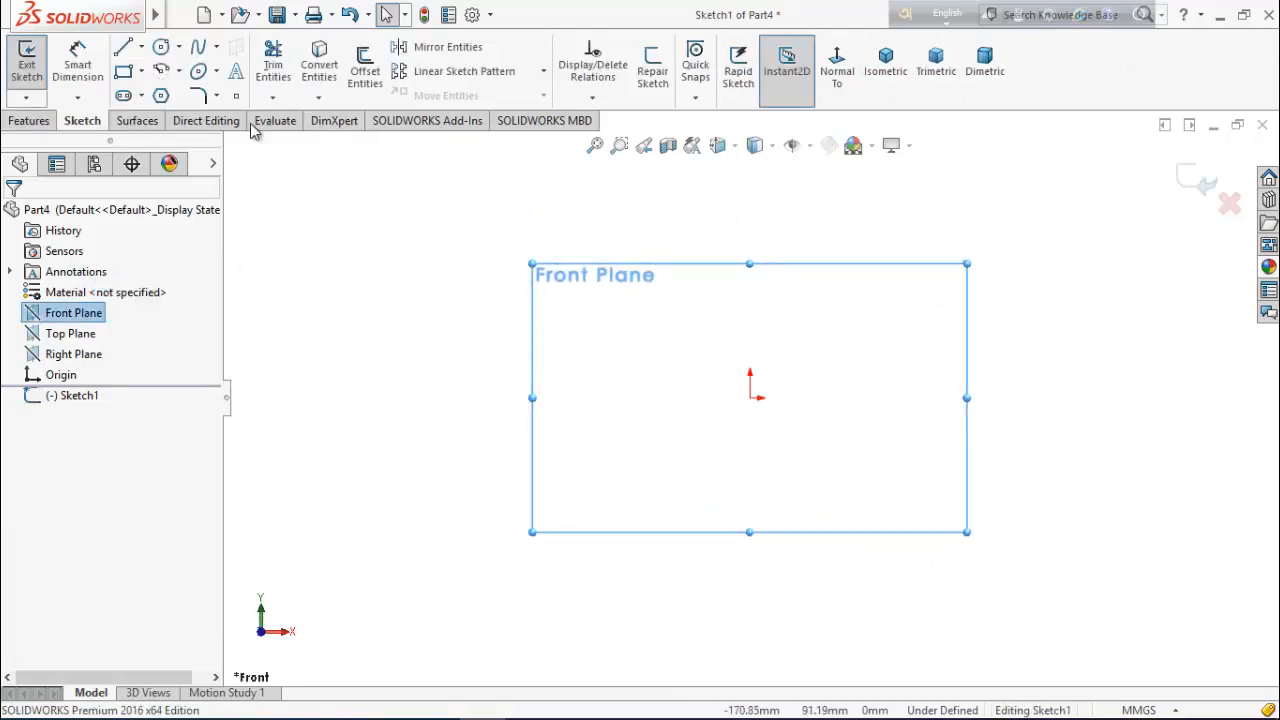
click(142, 47)
click(175, 91)
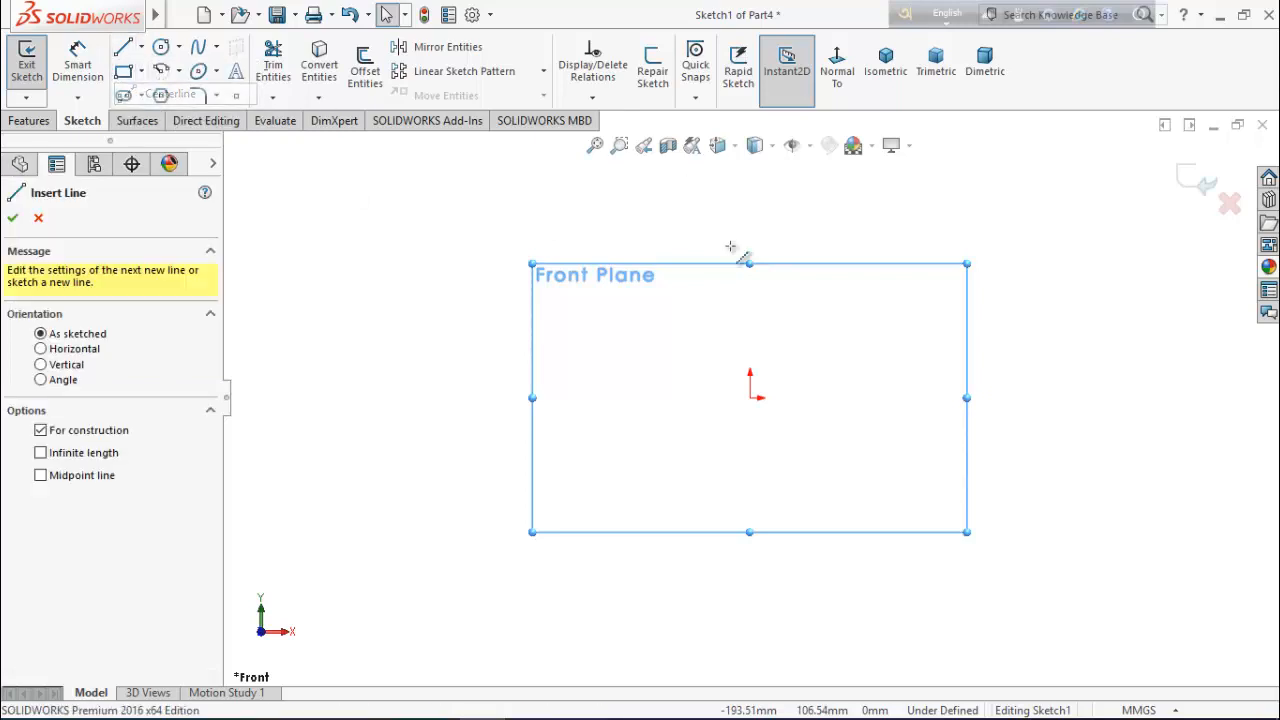
click(750, 512)
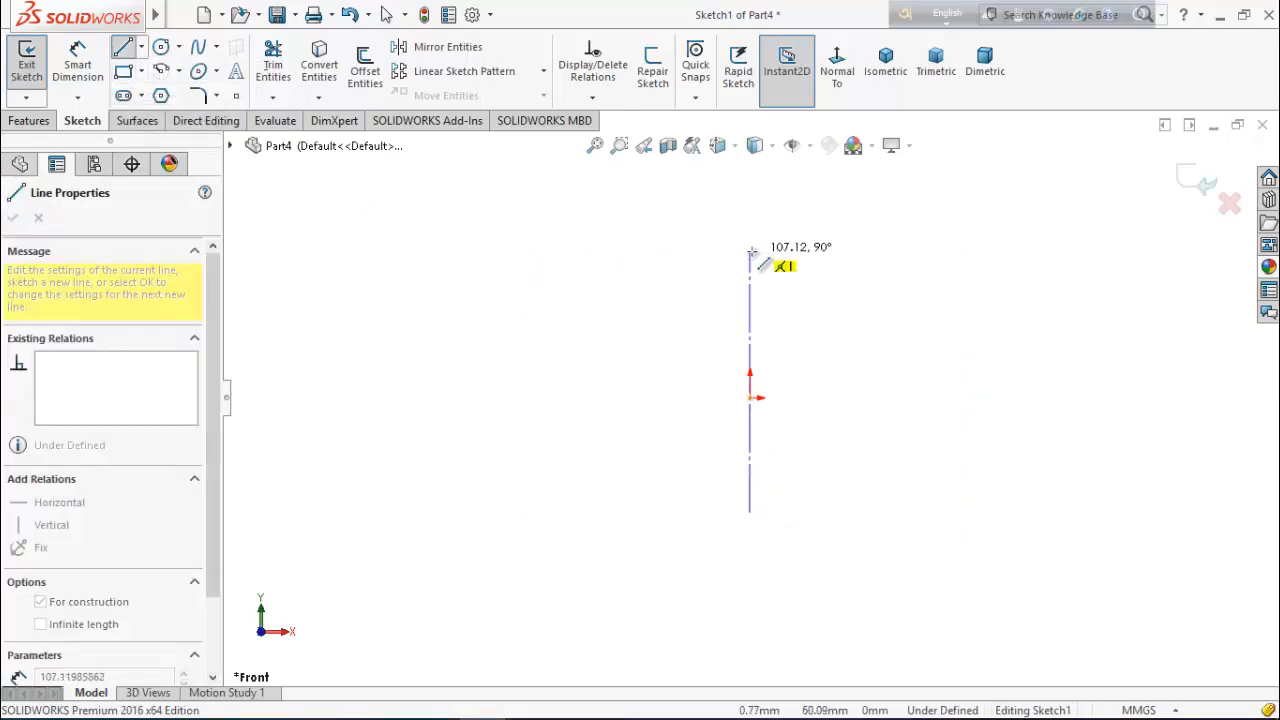
click(750, 250)
right_click(842, 288)
click(916, 289)
- Draw a downward-opening centerpoint arc centred on the origin, about 24 mm in radius, crossing the centerline with both ends below the origin
scroll(740, 227, down, 2)
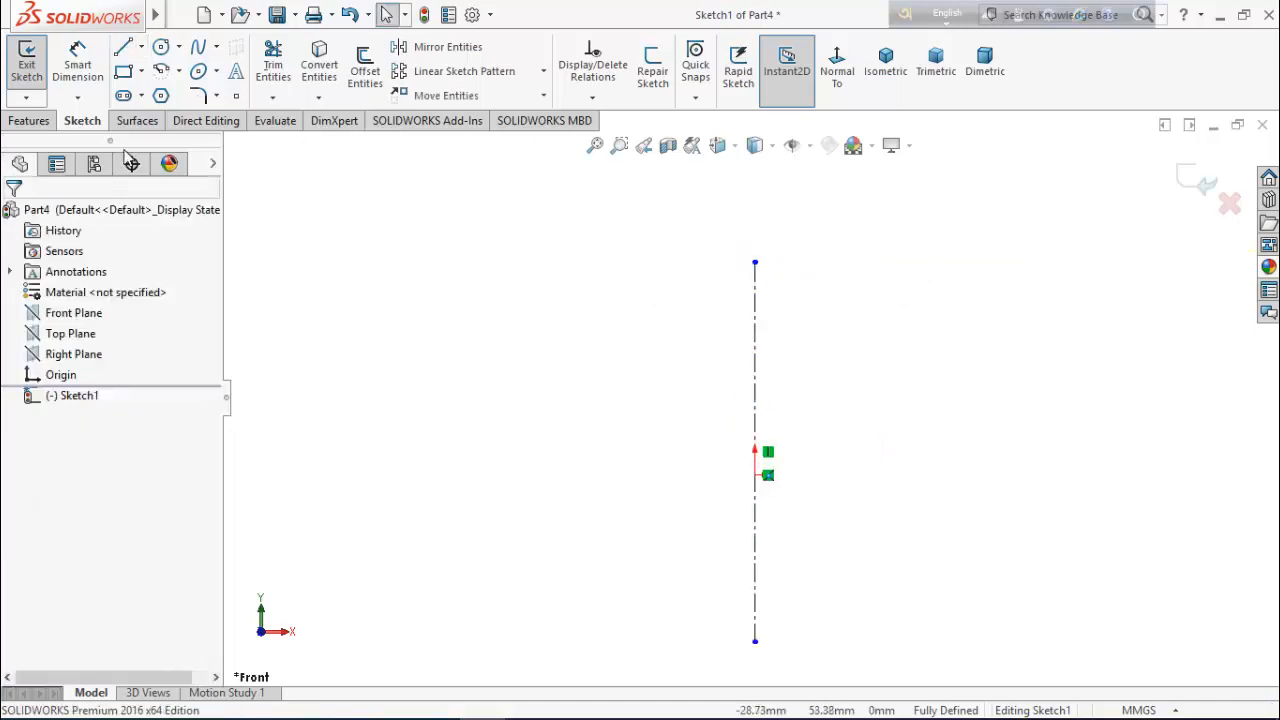
click(179, 74)
click(188, 94)
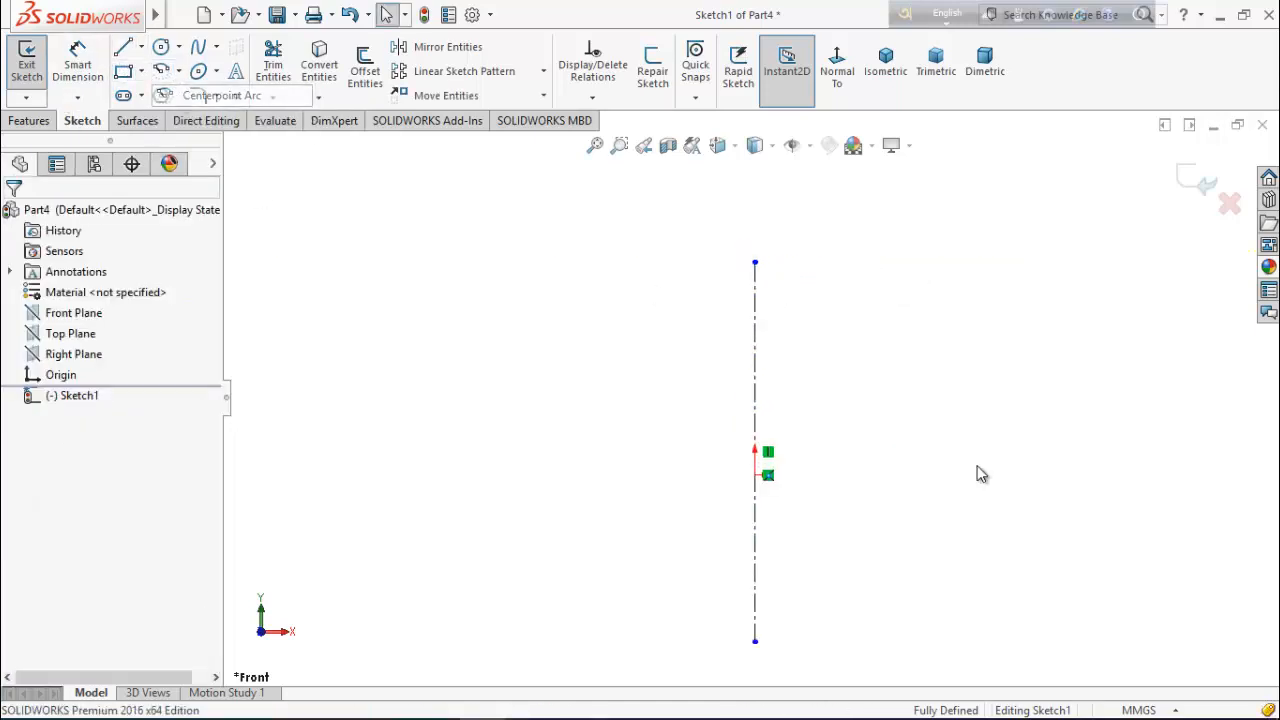
click(757, 477)
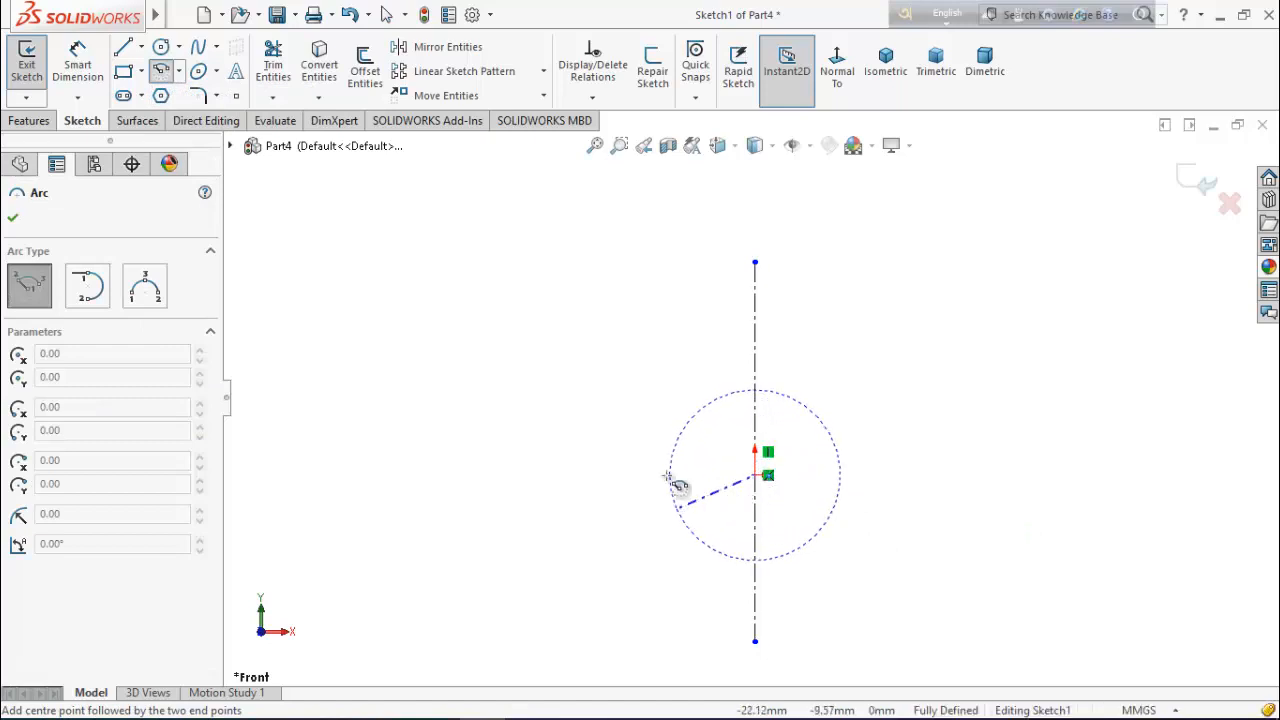
click(678, 508)
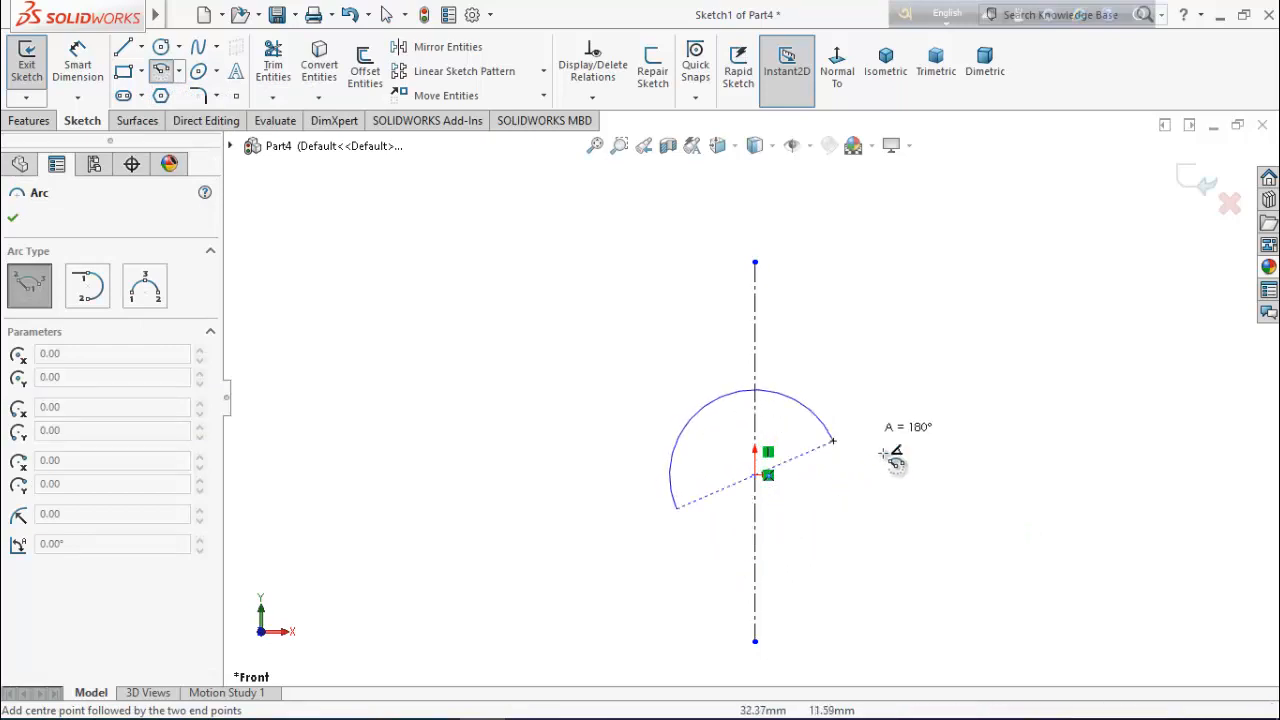
click(890, 509)
right_click(892, 414)
click(970, 443)
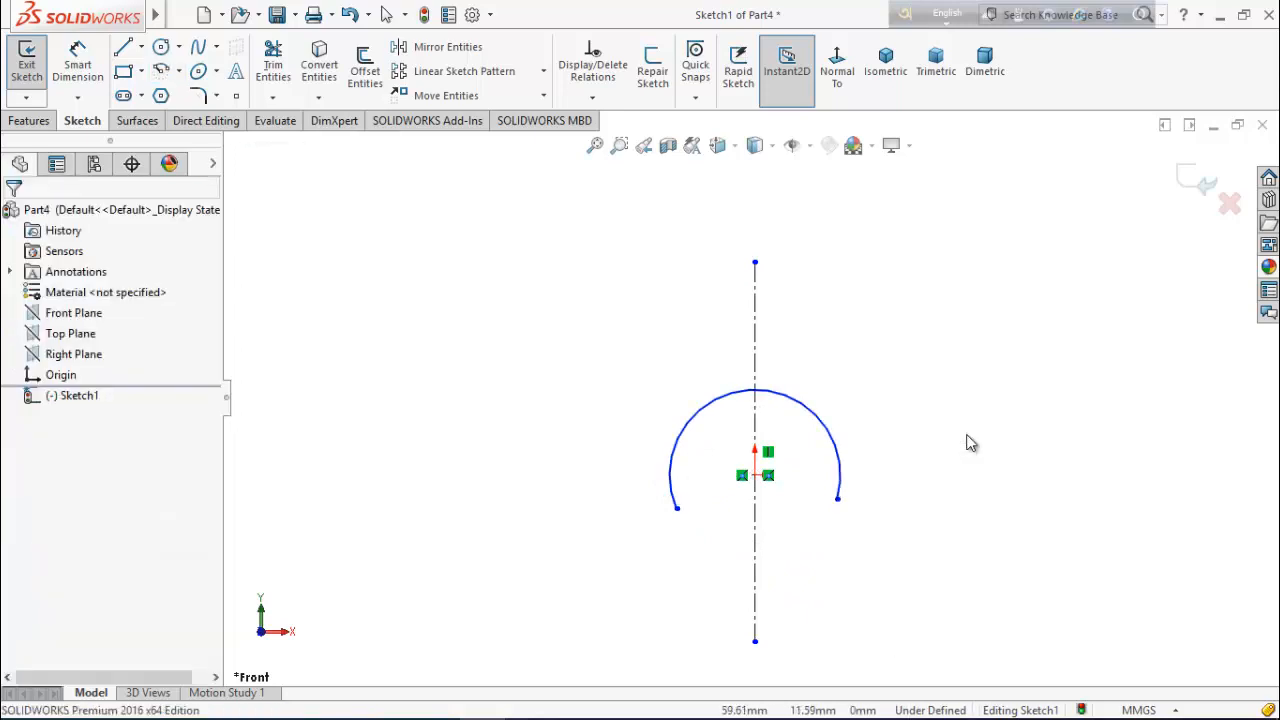
- From the arc's left end, sketch a line sloping up and left, a tangent arc bulging right, and a line descending slightly toward the centerline
click(123, 47)
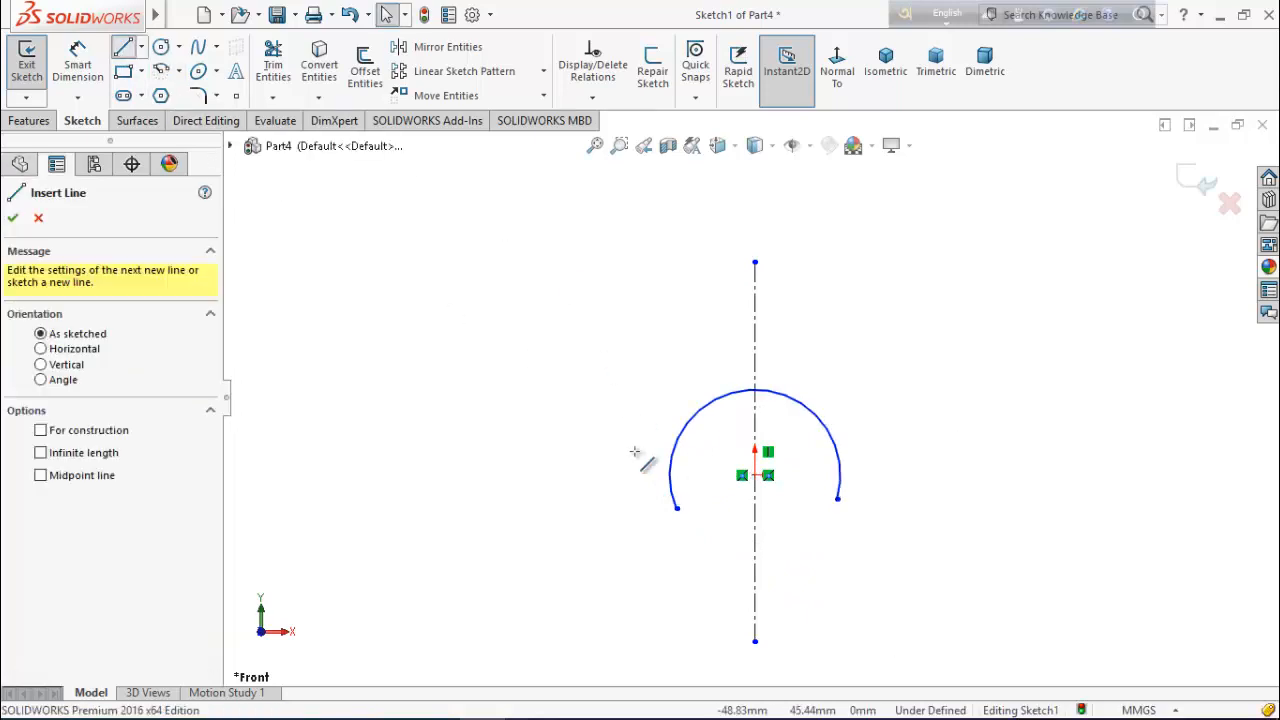
click(676, 508)
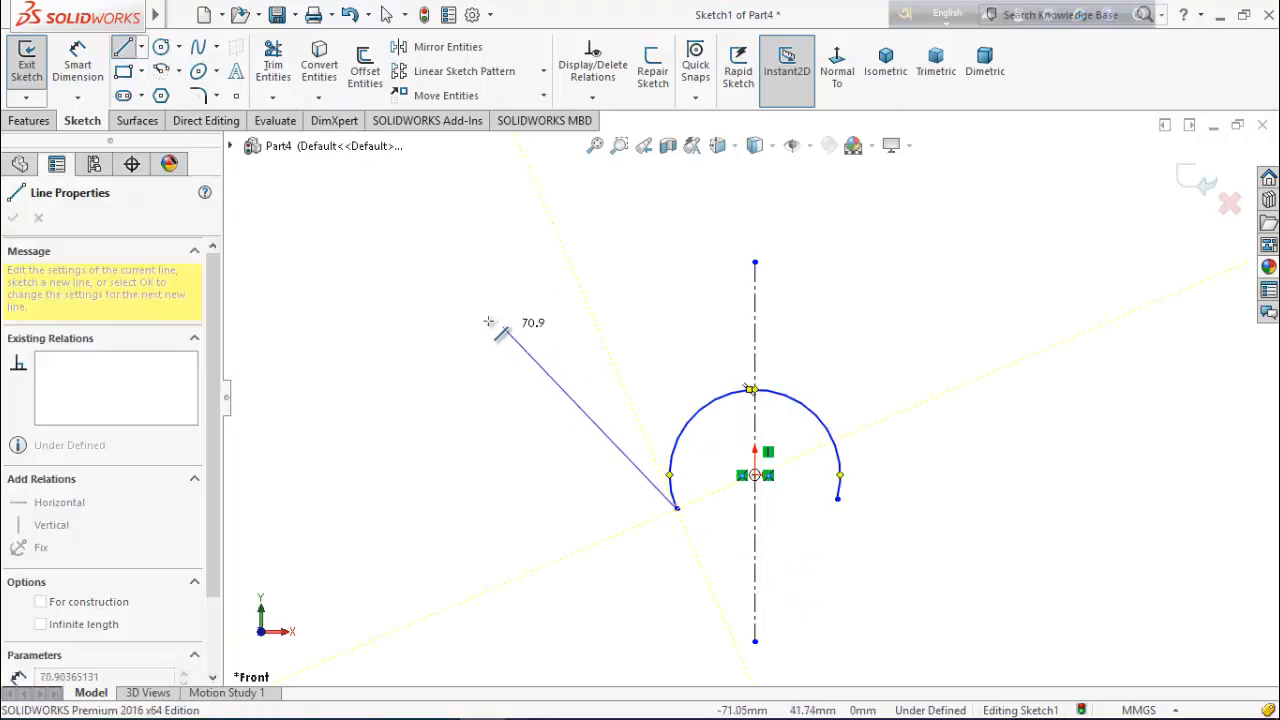
click(432, 287)
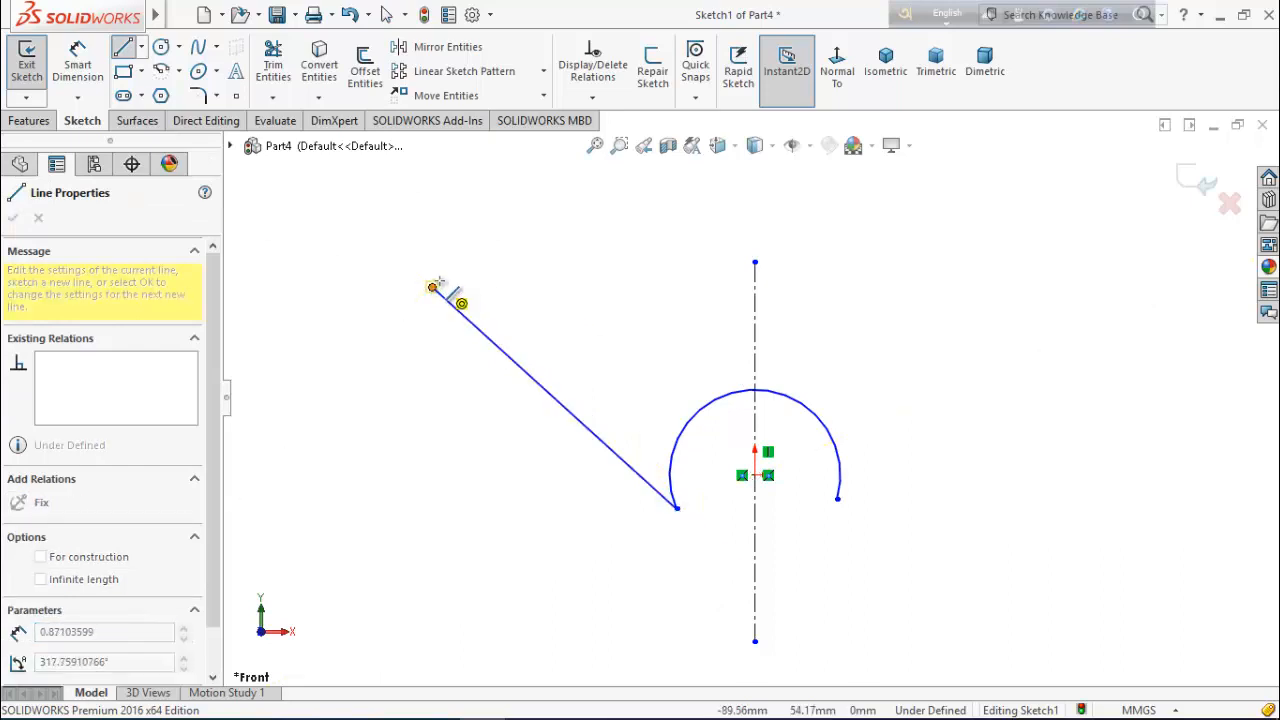
click(485, 216)
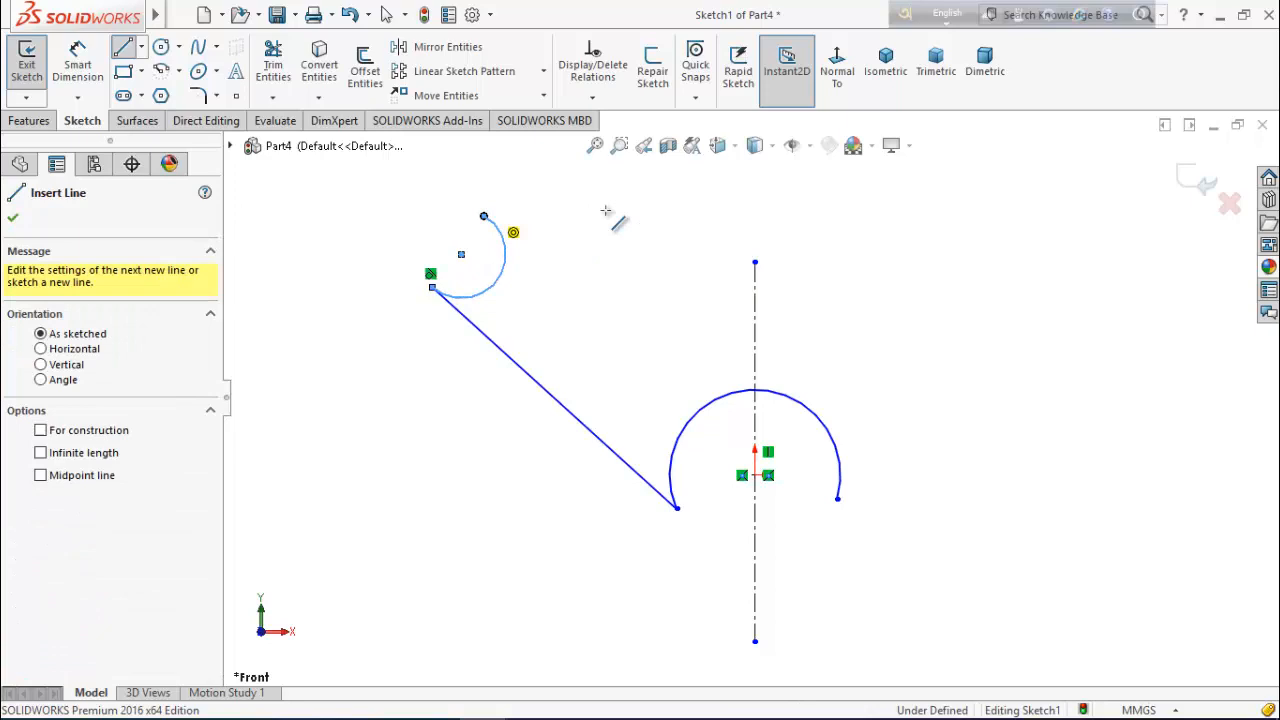
click(655, 245)
right_click(751, 243)
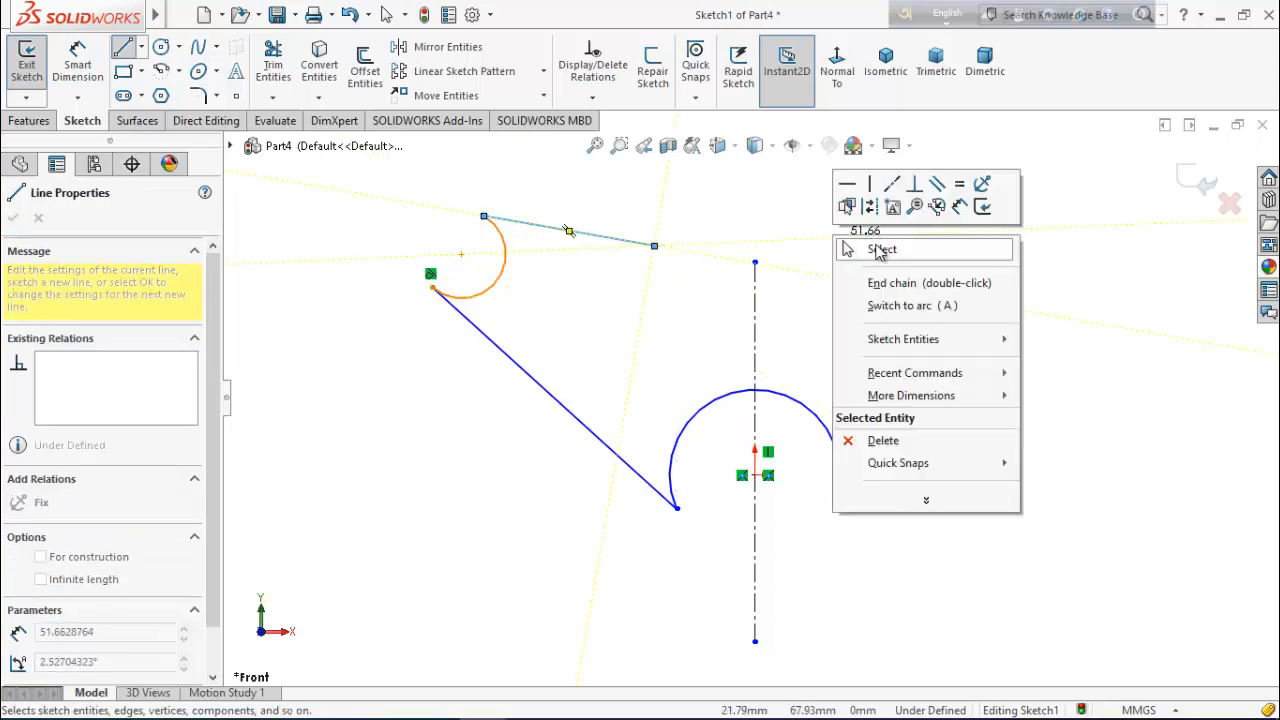
click(880, 246)
- Dimension the radius of the arc centred on the origin as 93 mm
scroll(620, 224, down, 1)
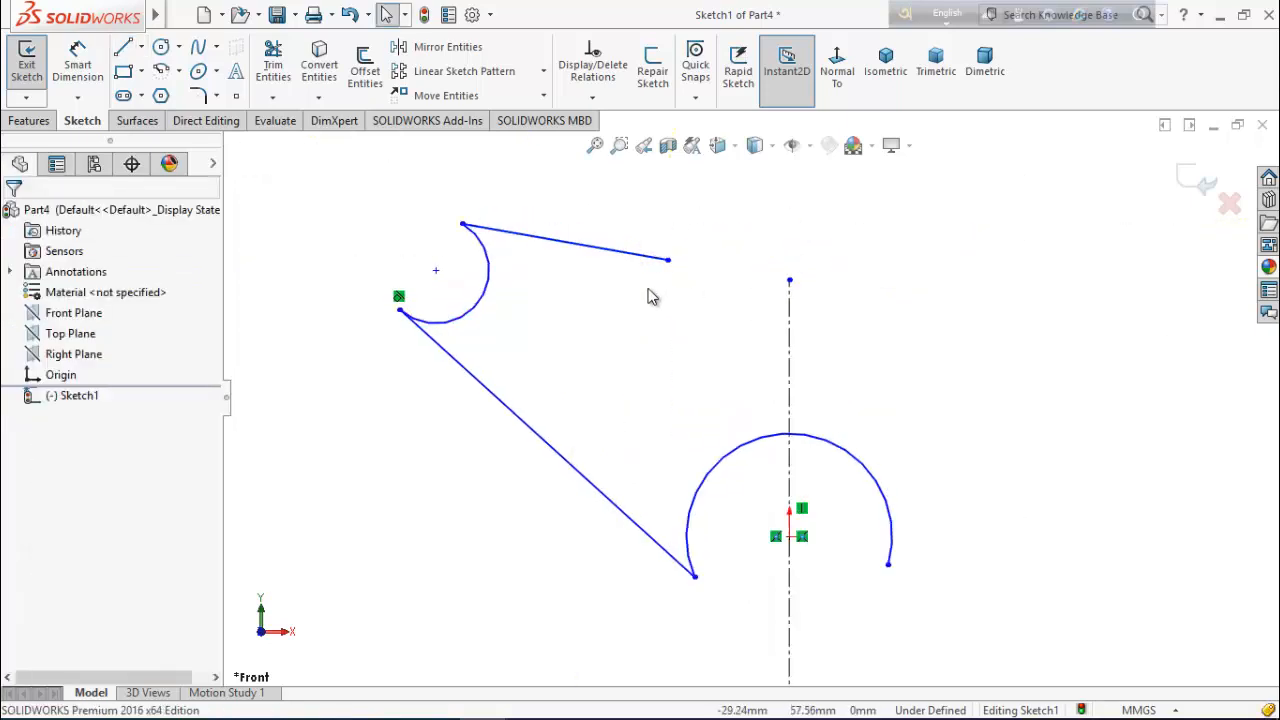
click(78, 62)
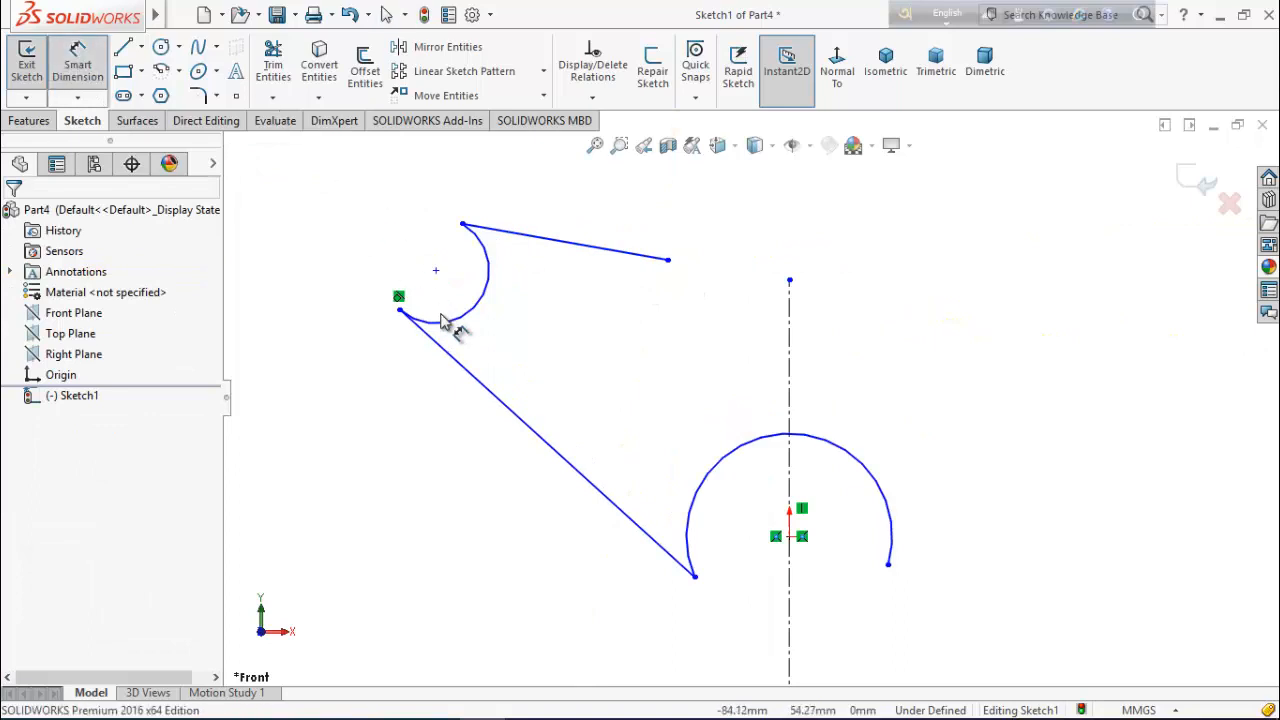
click(738, 446)
click(688, 465)
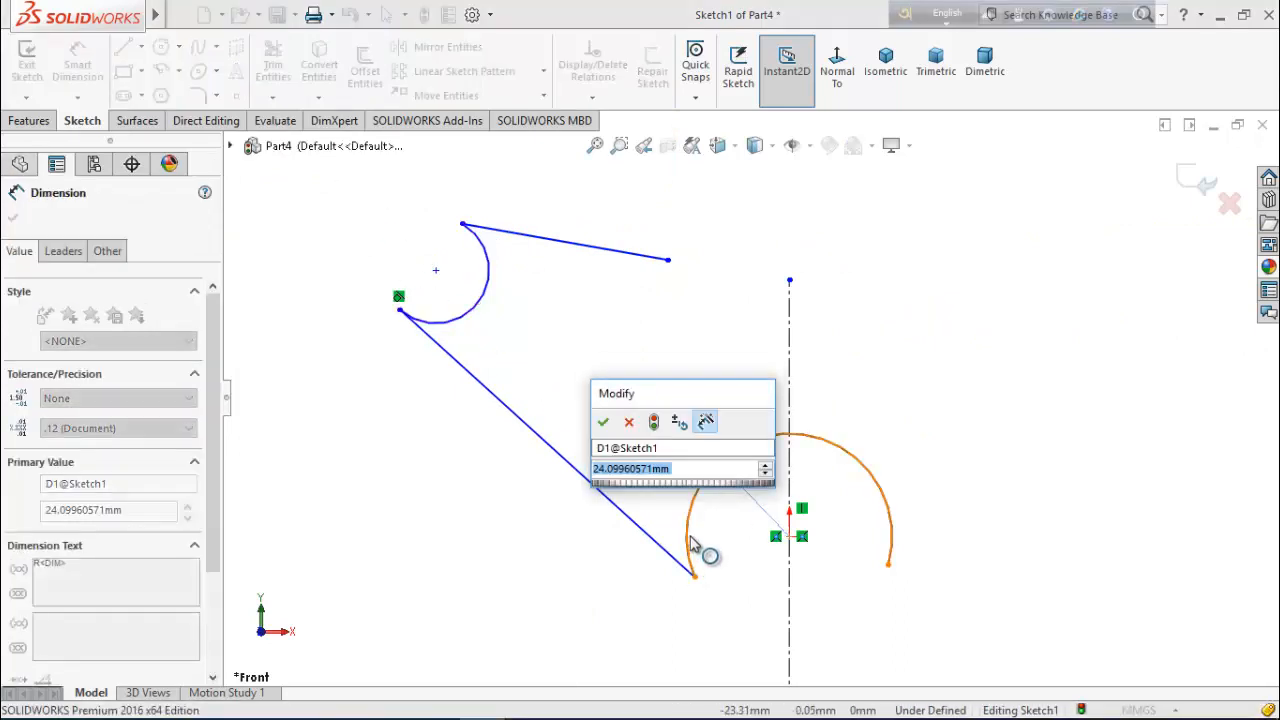
text(93)
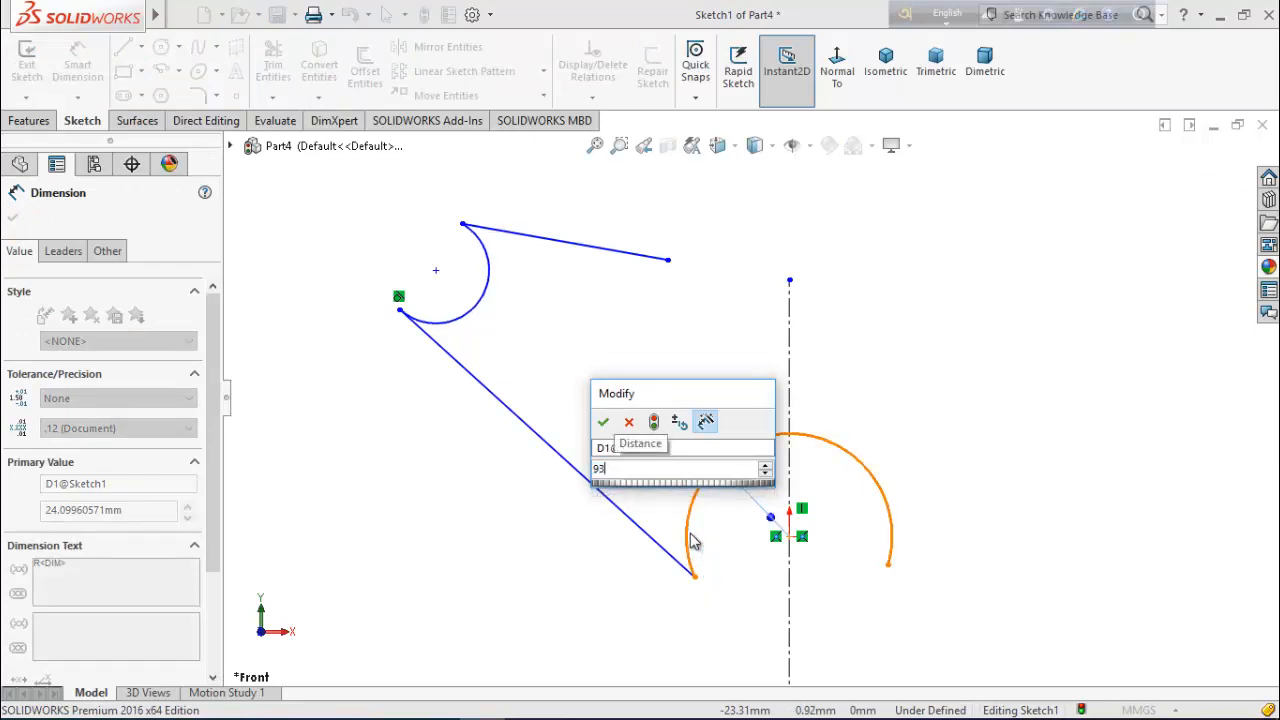
key(Return)
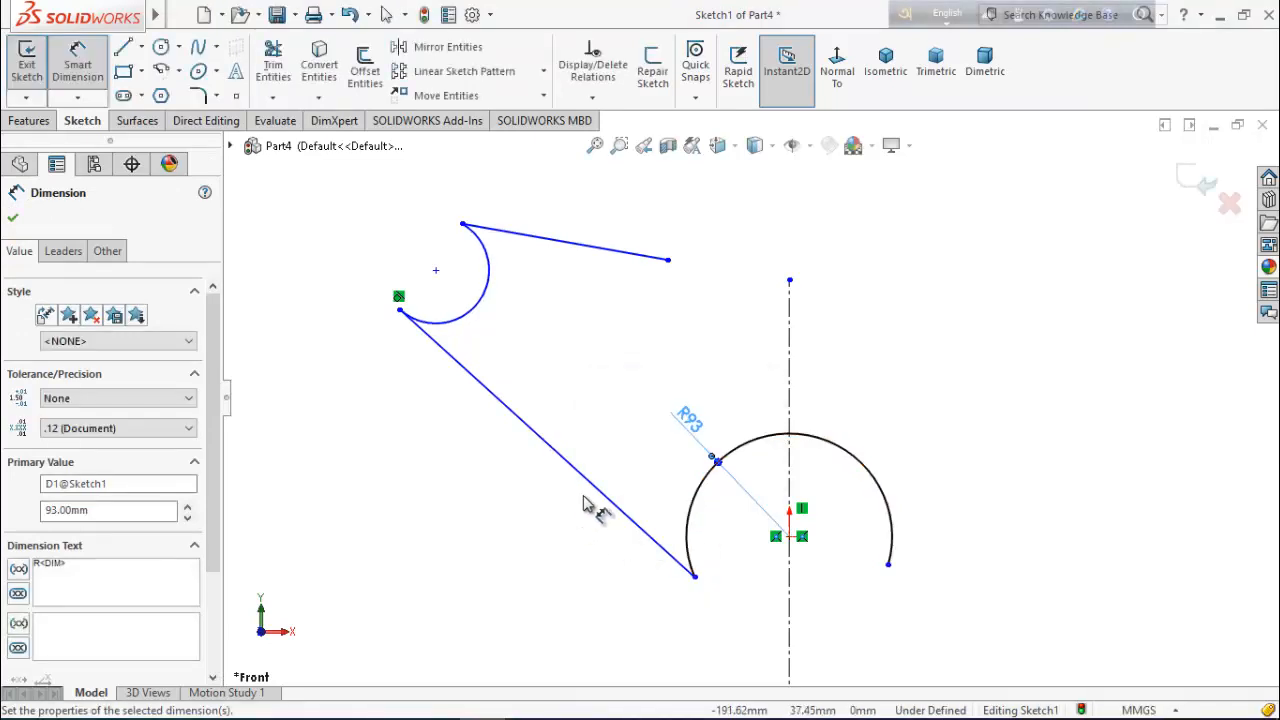
- Dimension the angle between the long sloping line and the vertical centerline as 31.56°
click(614, 505)
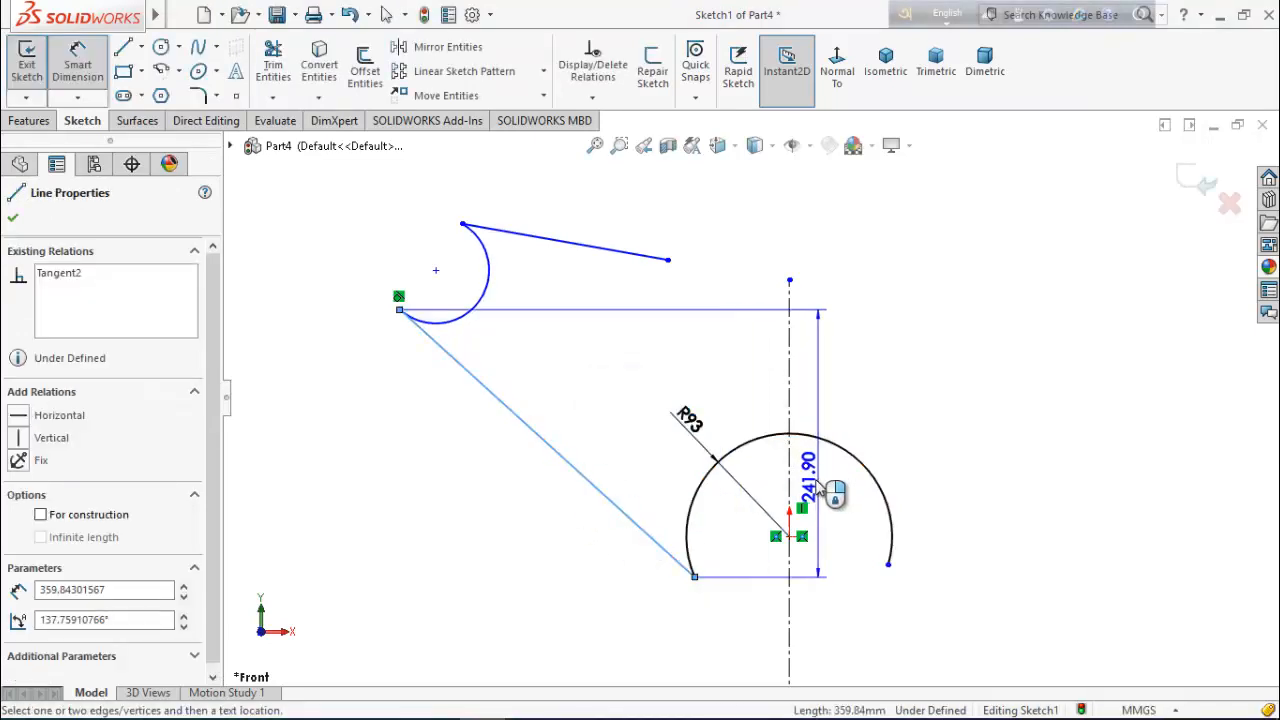
click(790, 478)
click(660, 418)
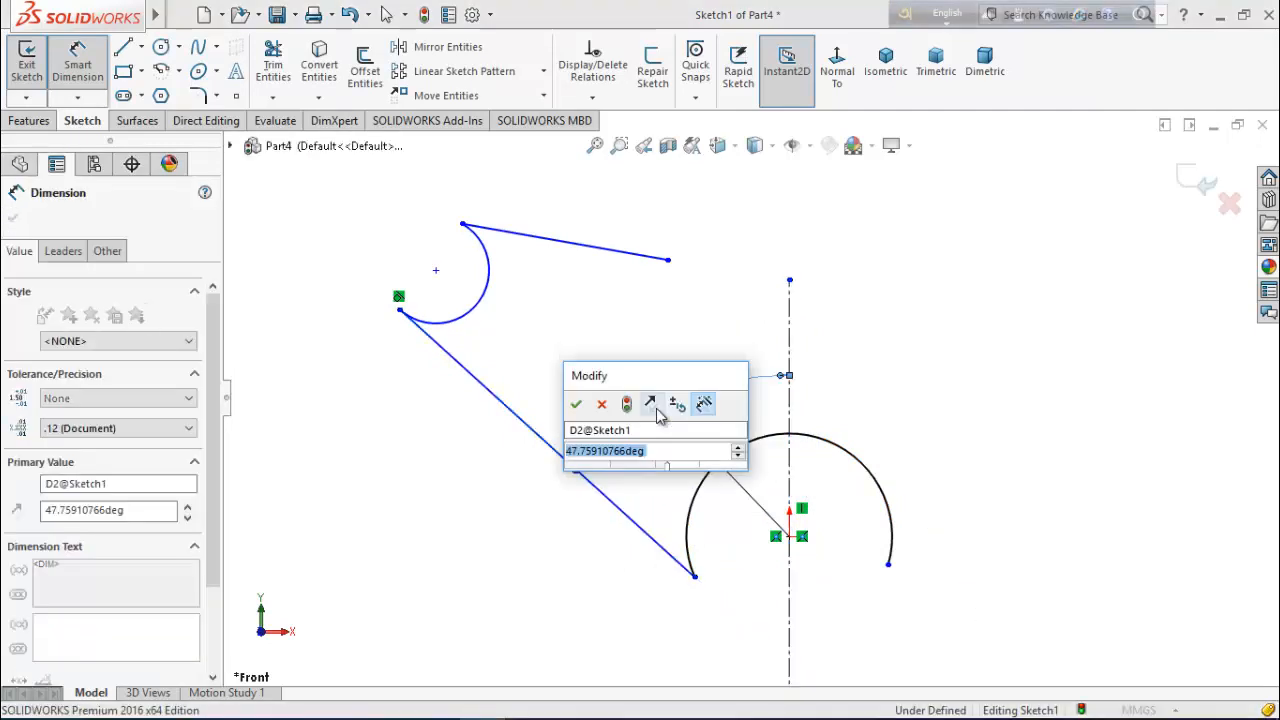
text(31.)
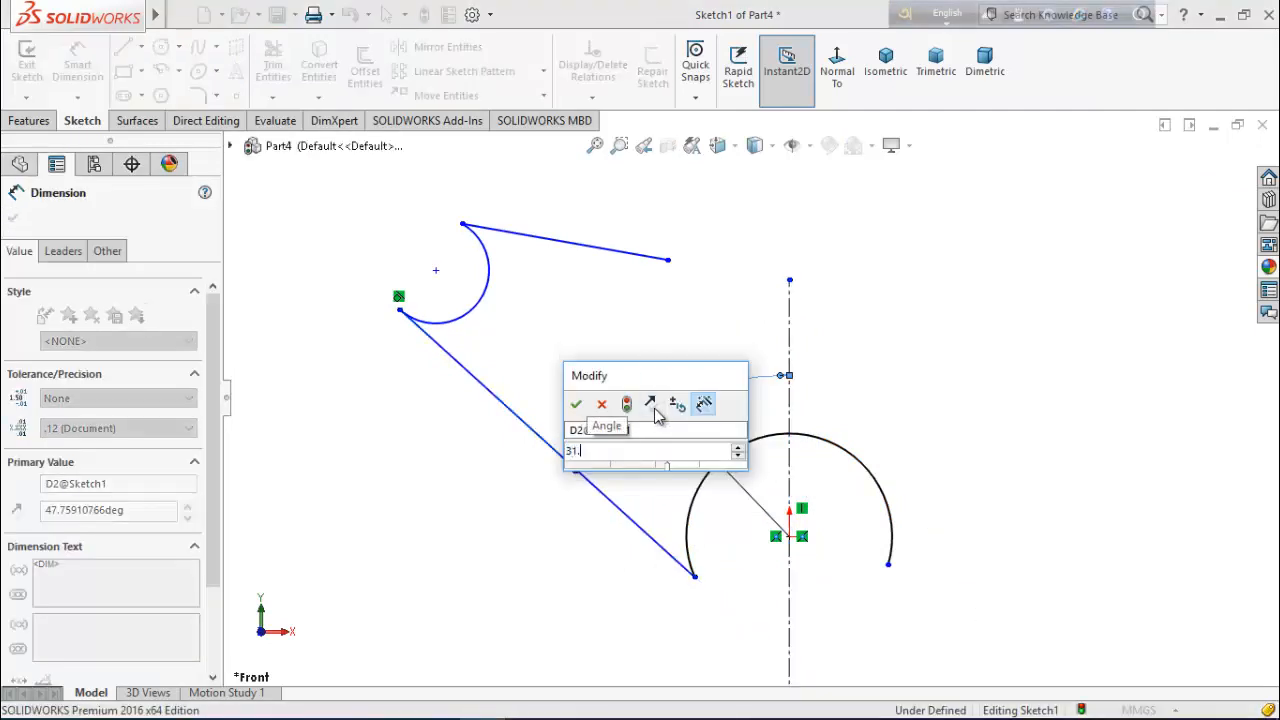
text(56)
key(Return)
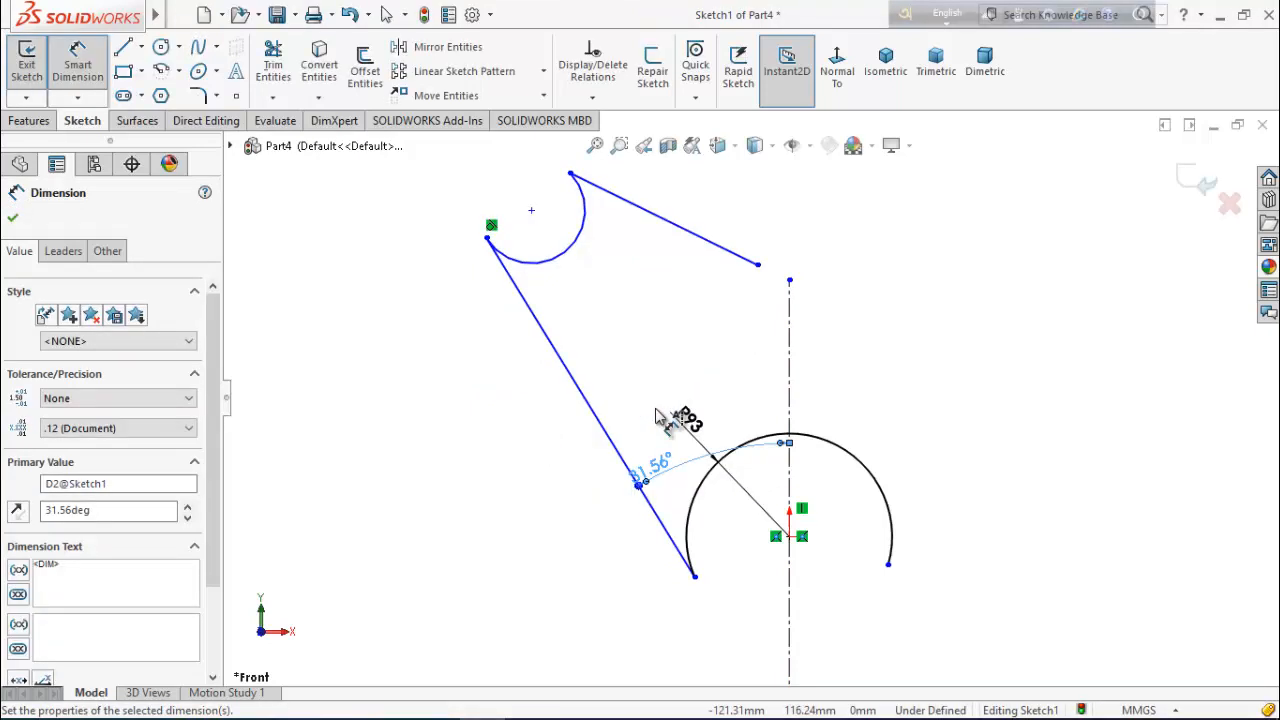
- Dimension the radius of the upper tangent arc as 51.7 mm
click(558, 262)
click(582, 292)
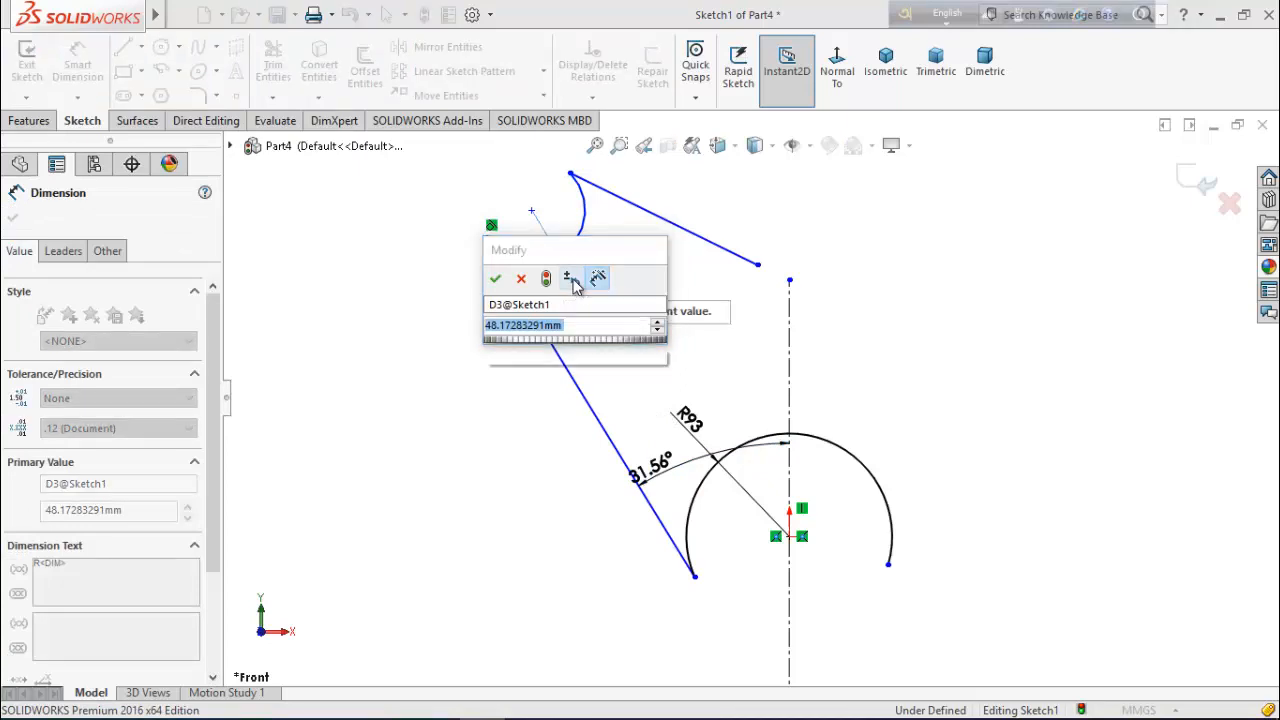
text(51.7)
key(Return)
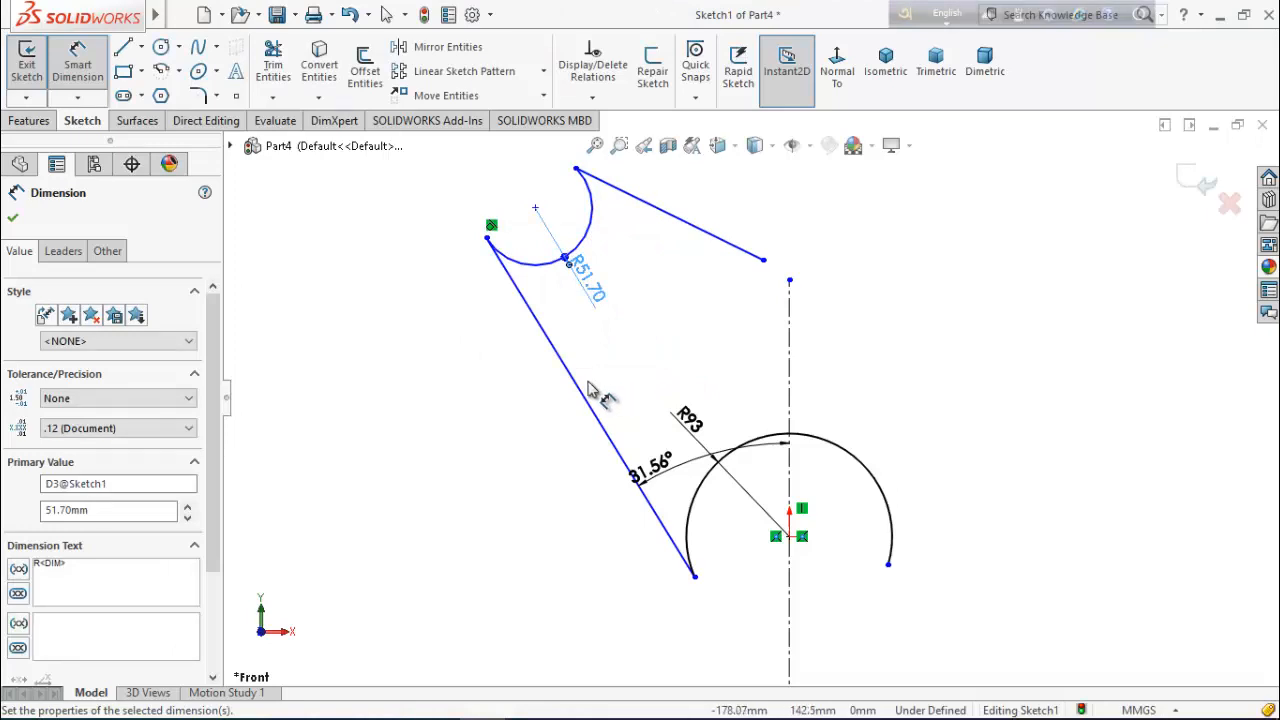
- Dimension the vertical distance between the sloping line's lower endpoint and the origin as 10.2 mm
click(695, 576)
click(787, 538)
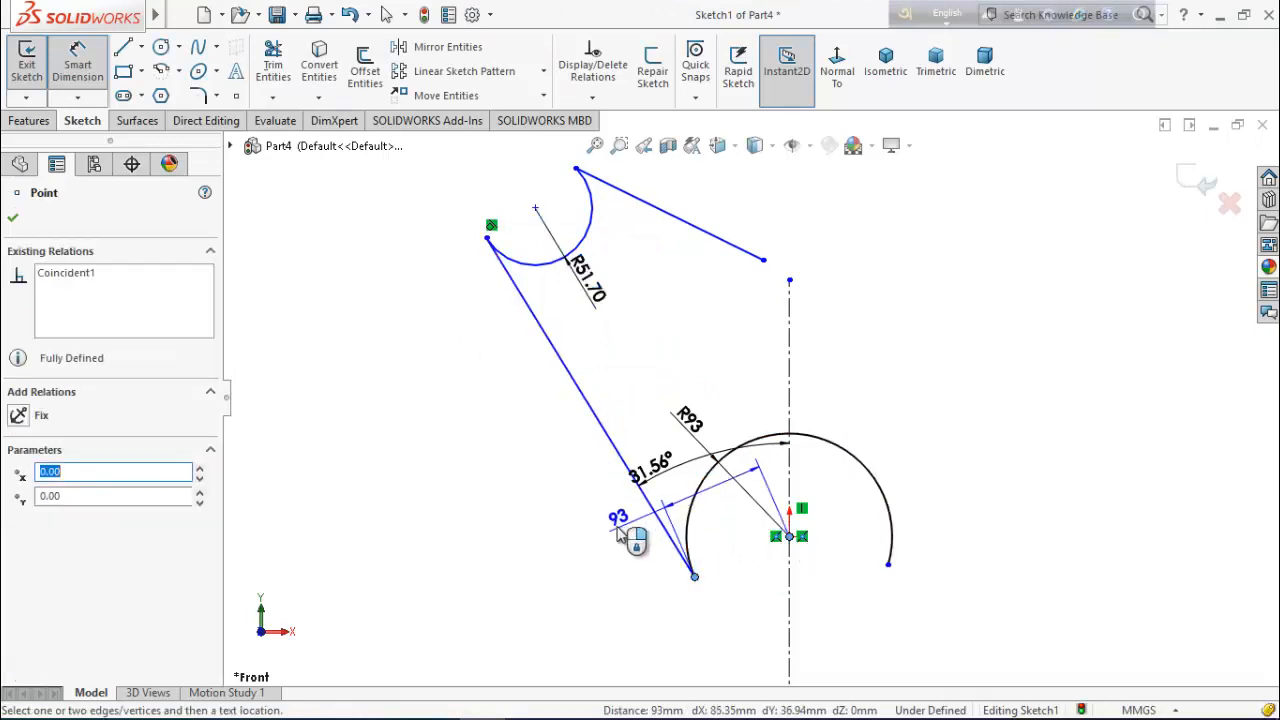
click(605, 562)
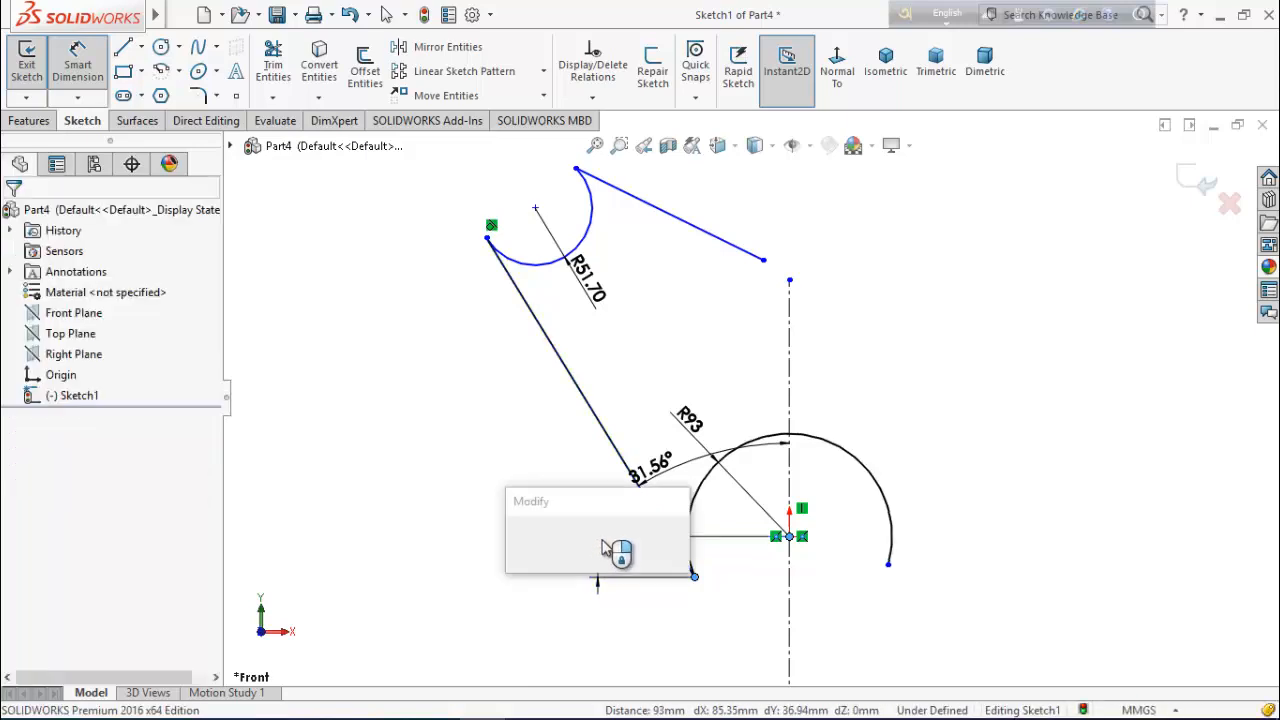
text(10.)
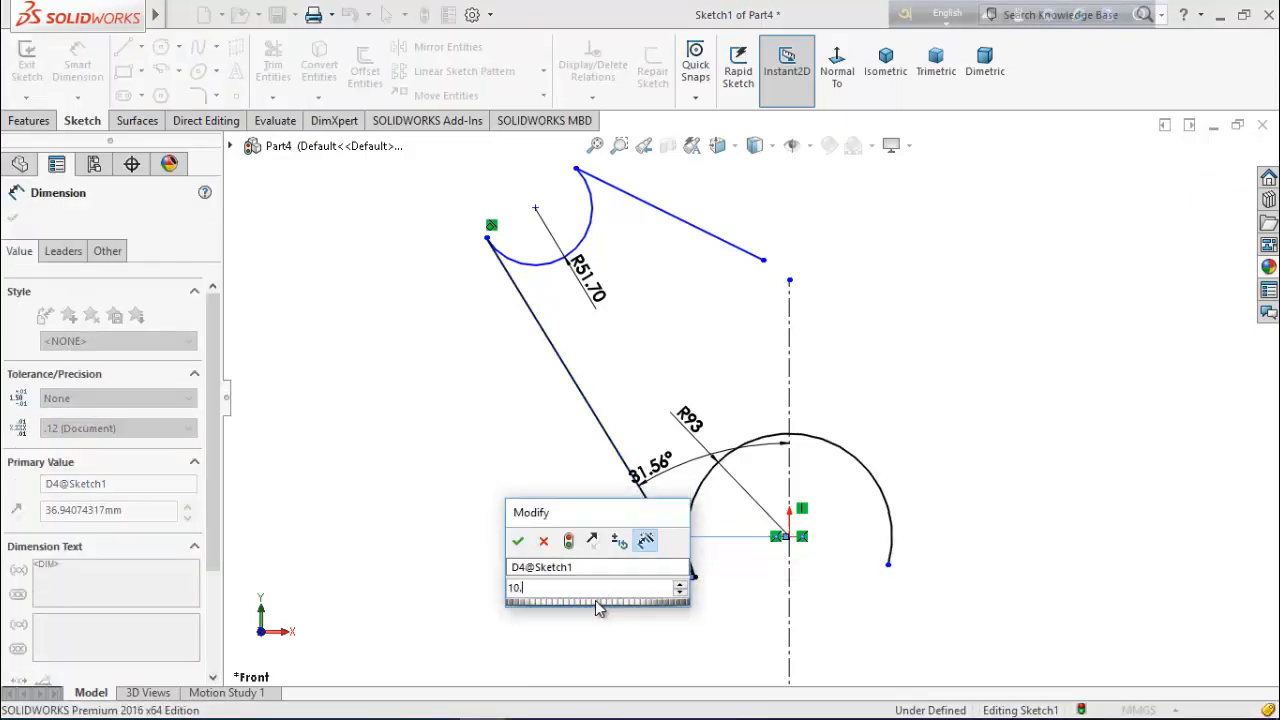
text(2)
key(Return)
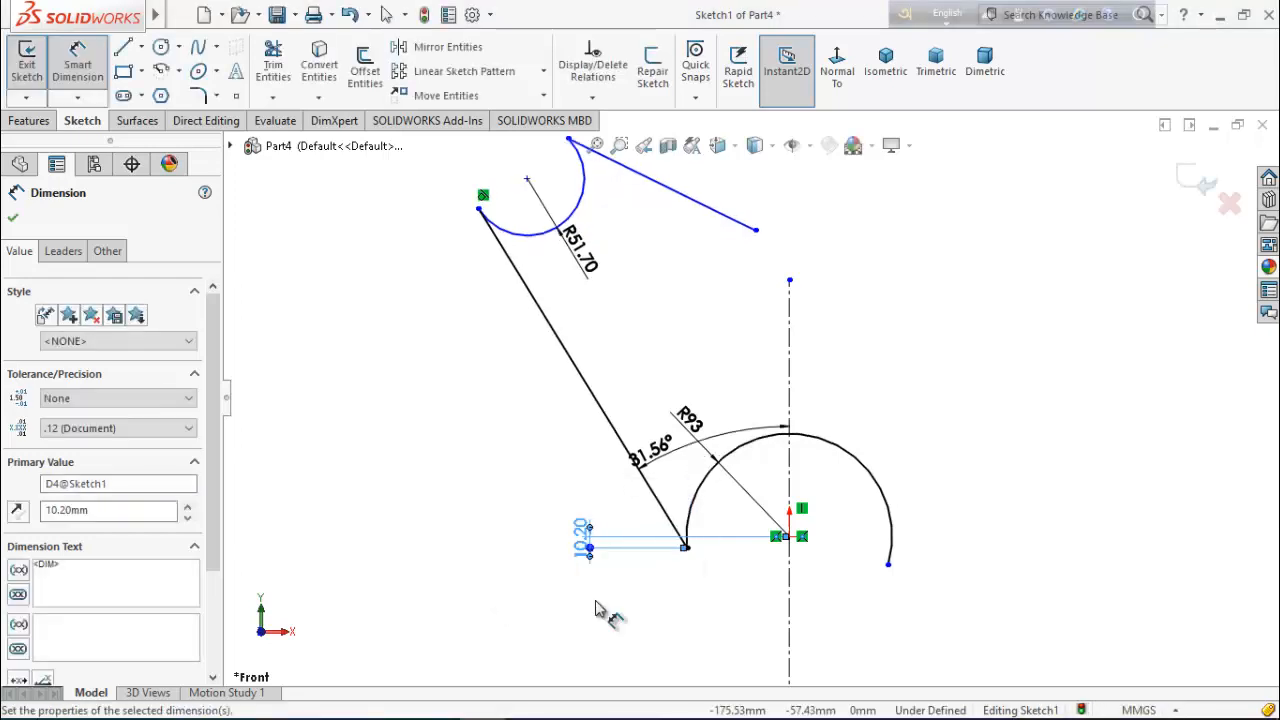
- Dimension the length of the long sloping line as 302.56 mm
scroll(611, 582, up, 1)
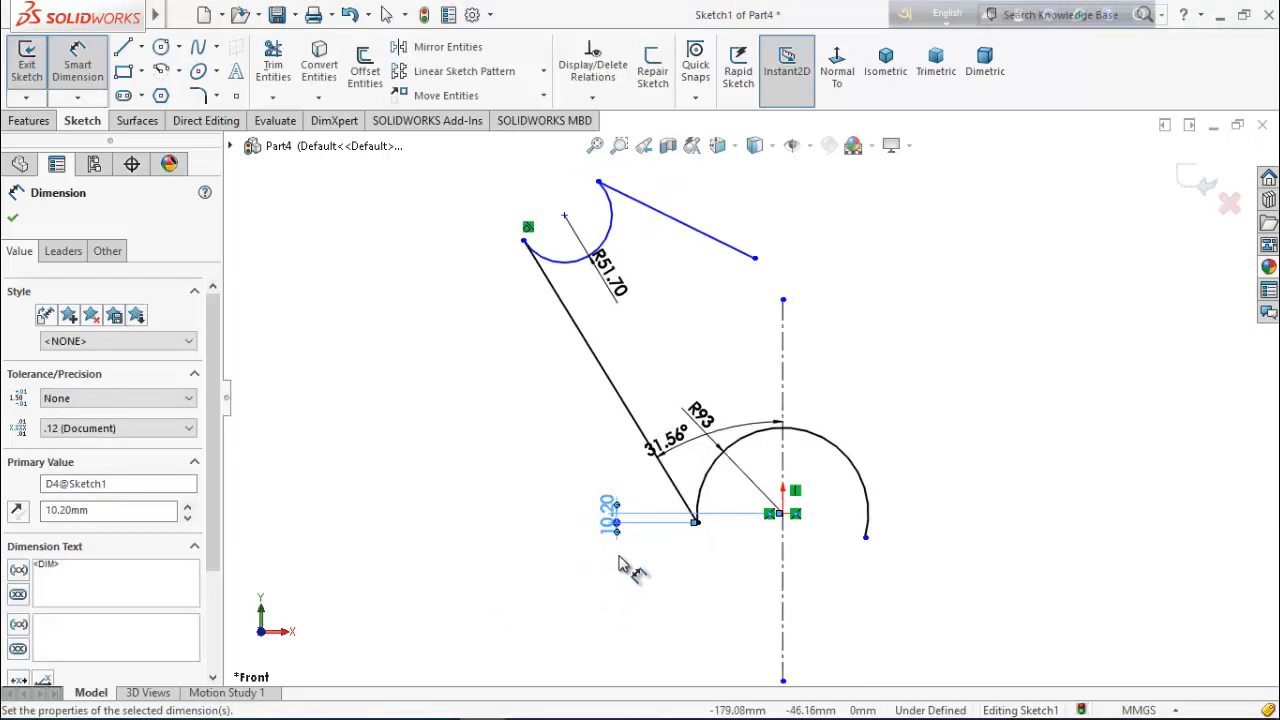
scroll(625, 549, up, 1)
scroll(637, 297, down, 1)
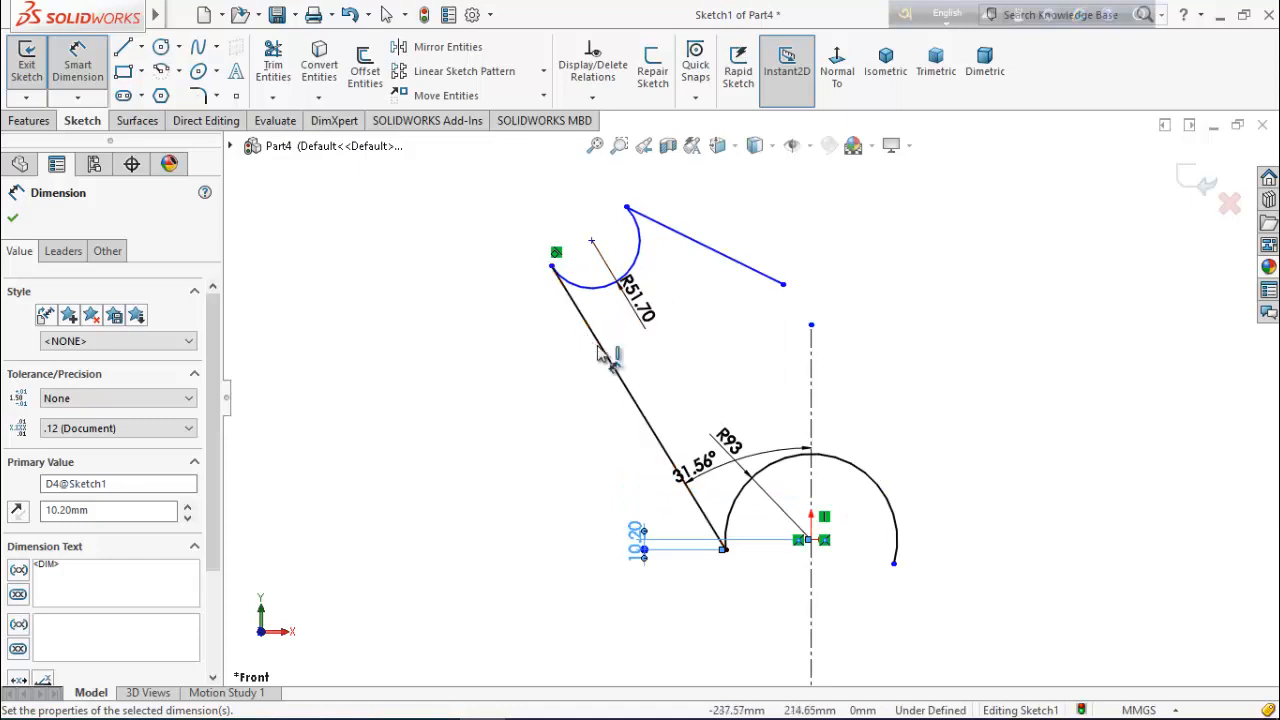
click(605, 357)
click(578, 368)
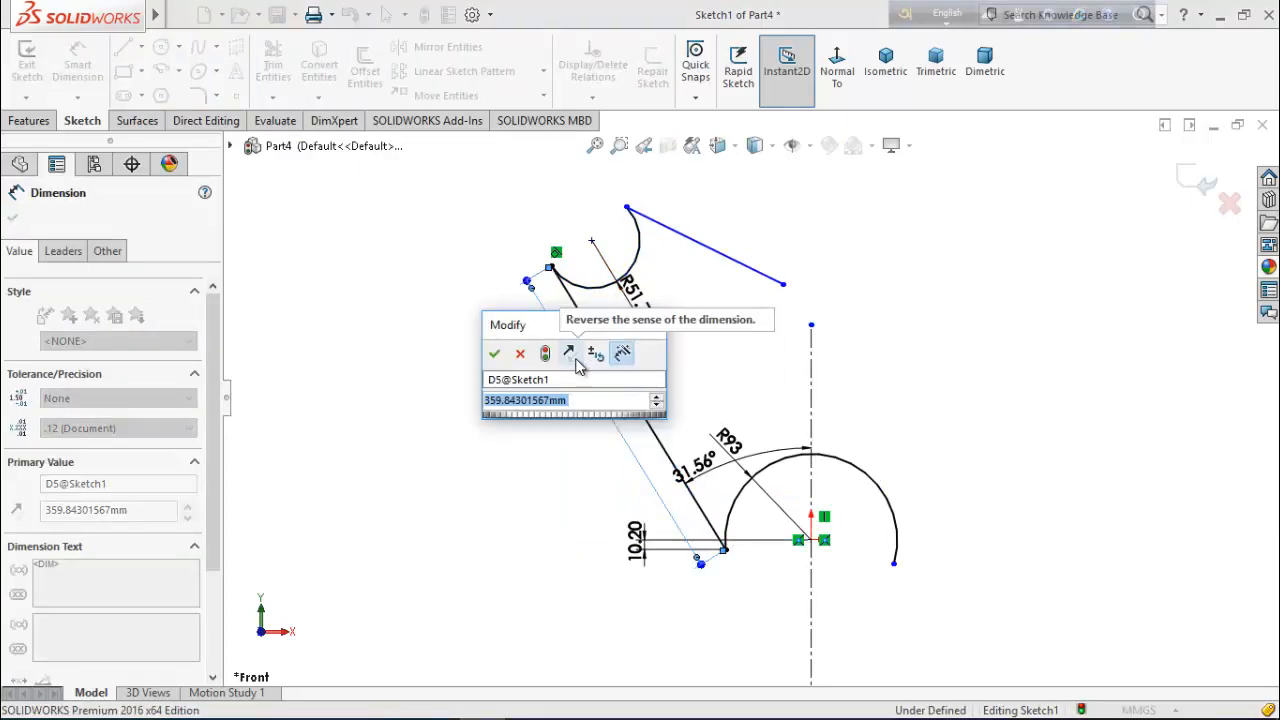
text(302.)
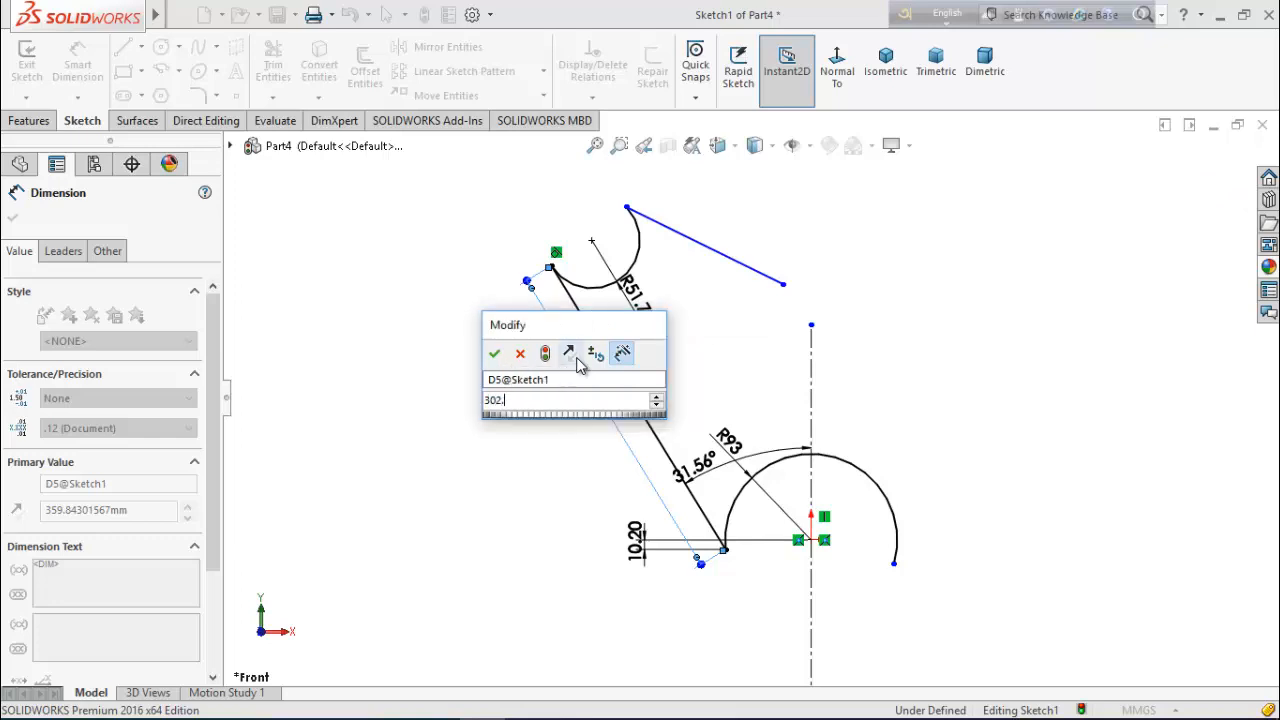
text(5)
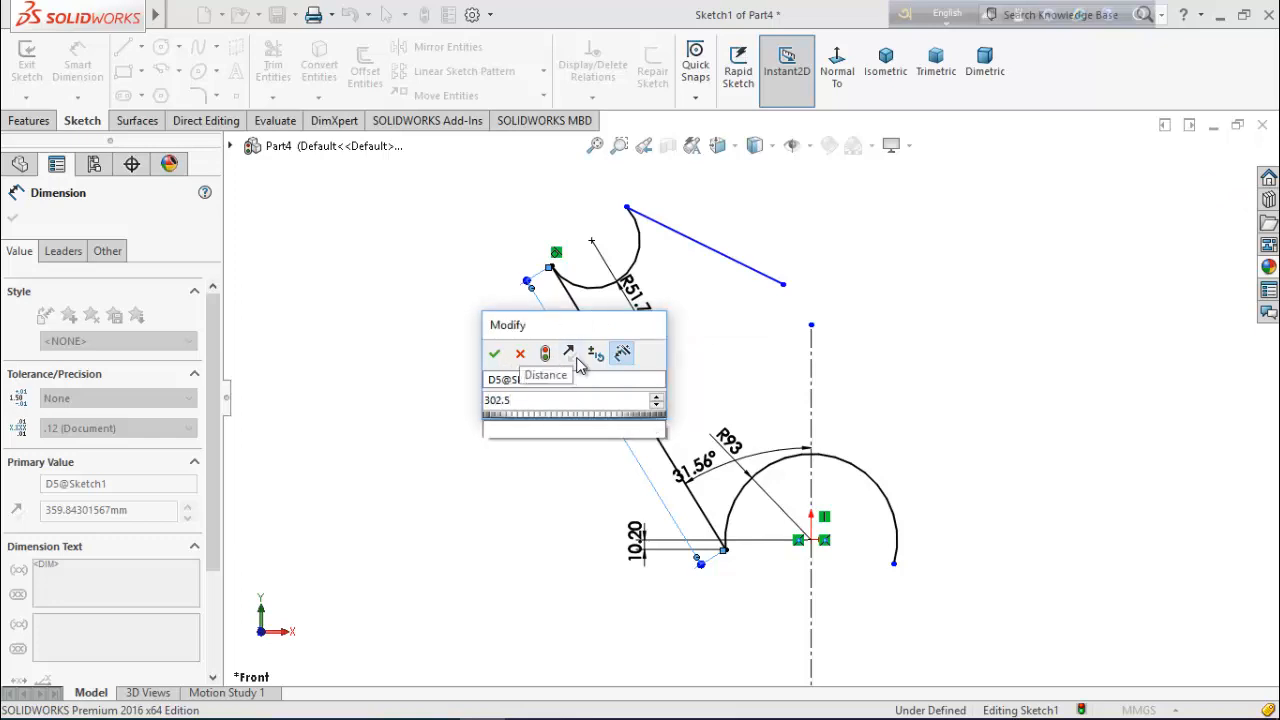
text(6)
key(Return)
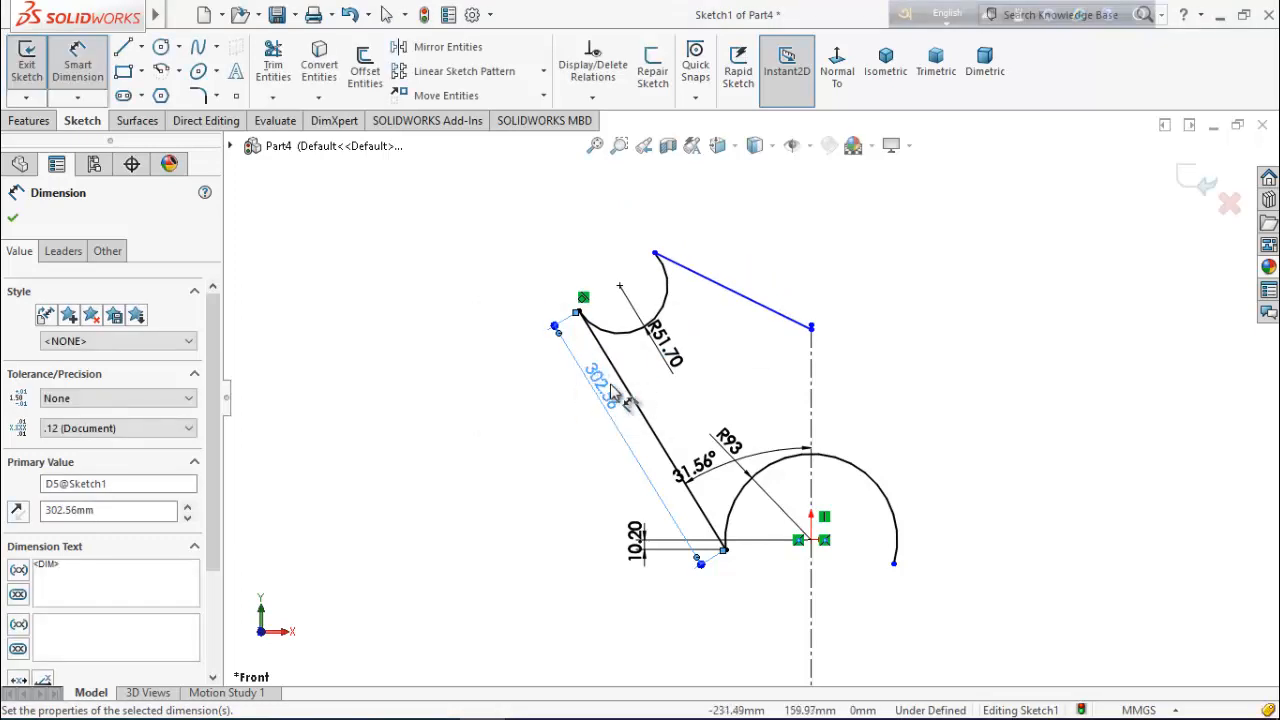
- Dimension the length of the upper sloping line as 178.60 mm
click(713, 289)
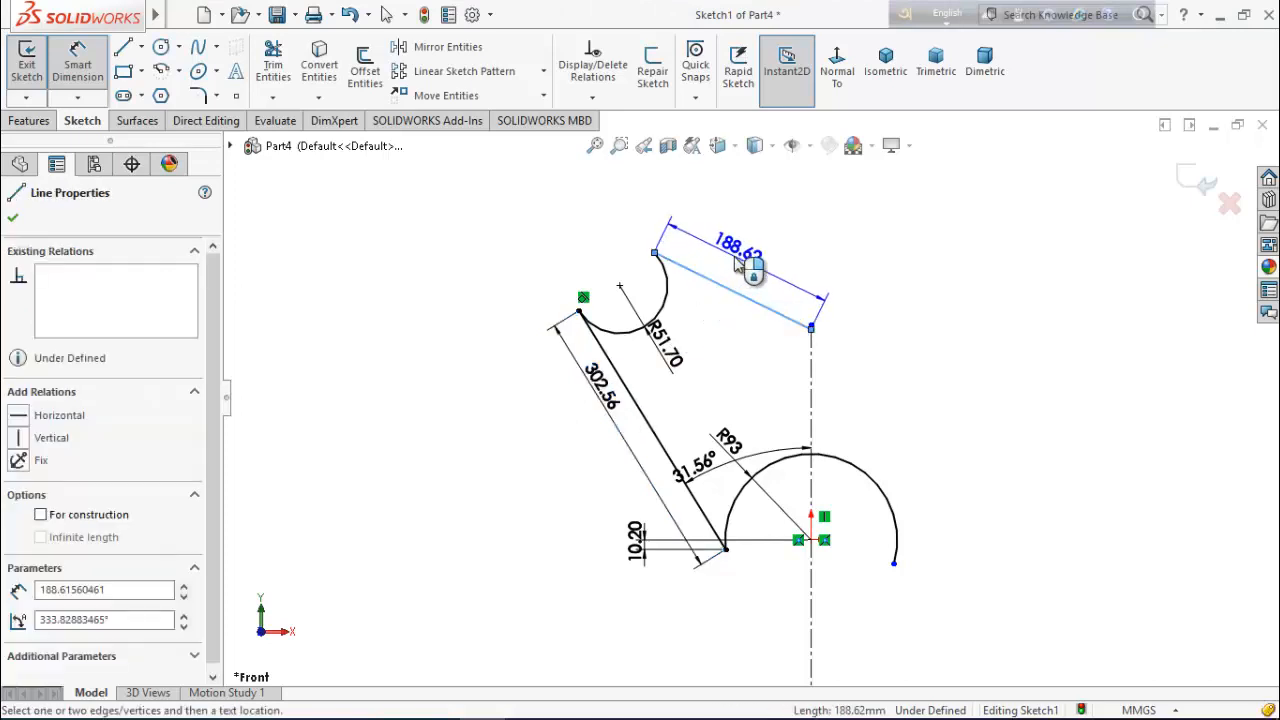
click(745, 263)
text(1)
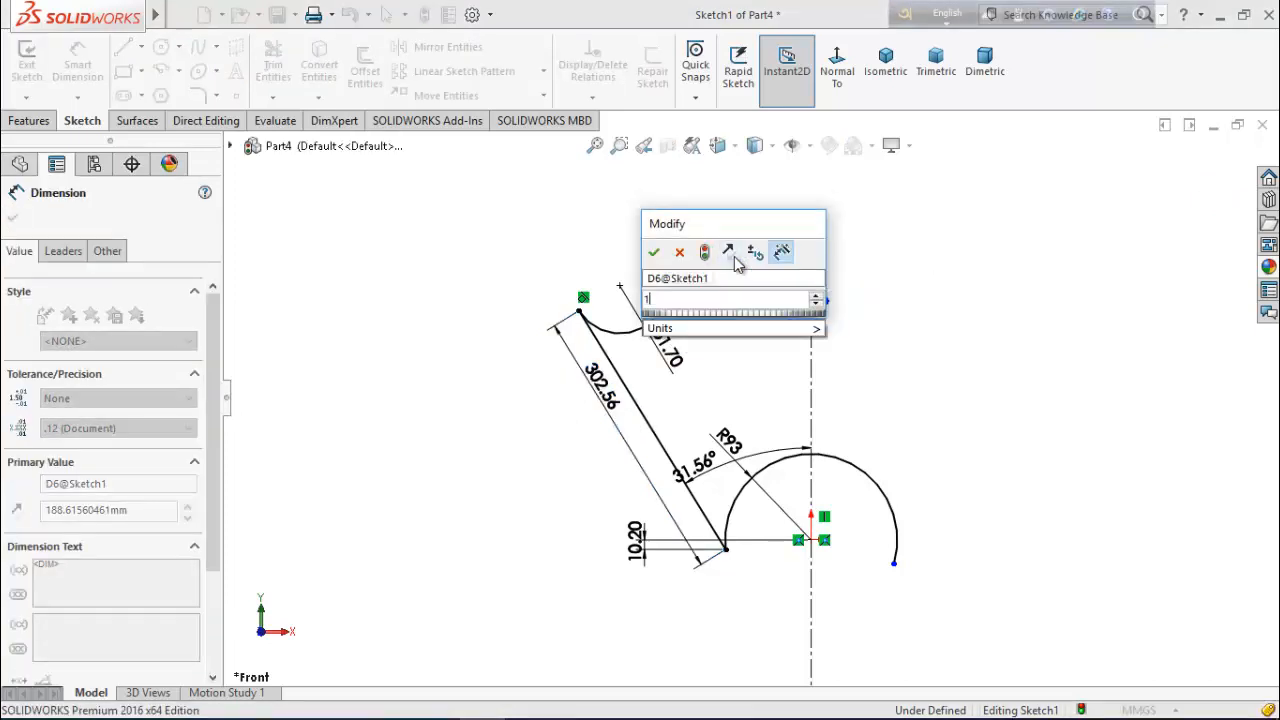
text(78.)
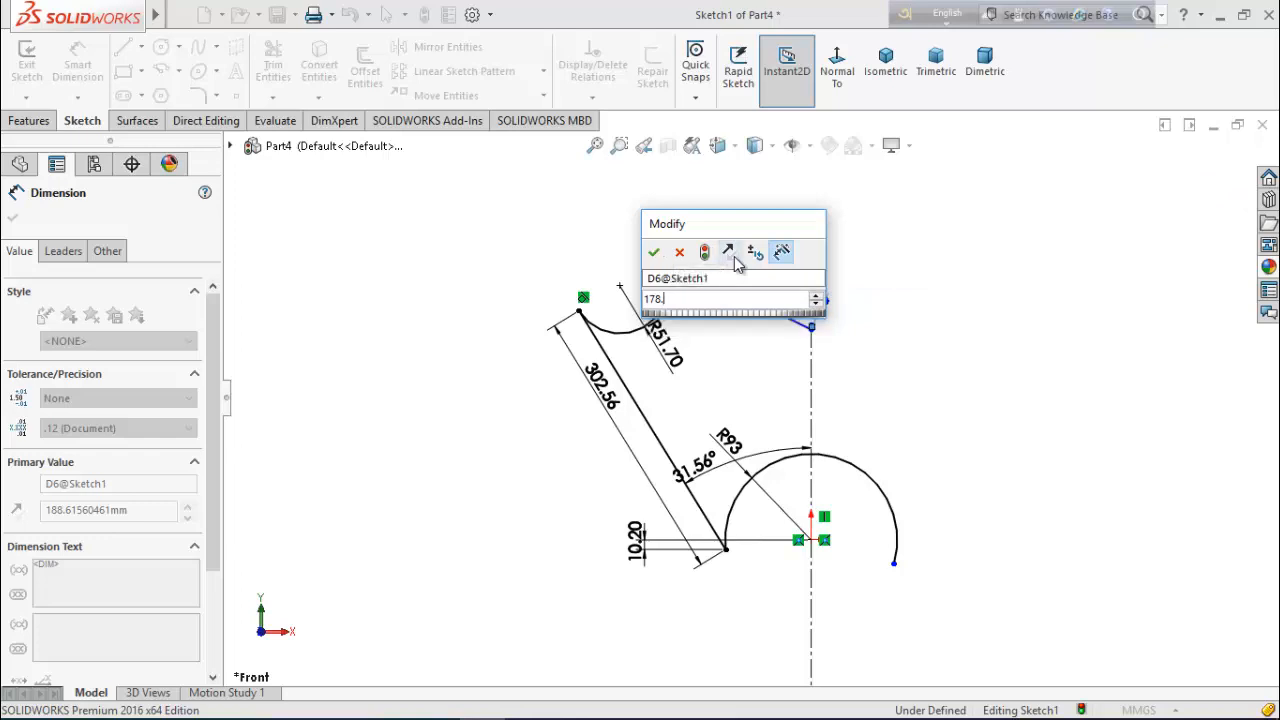
text(60)
key(Return)
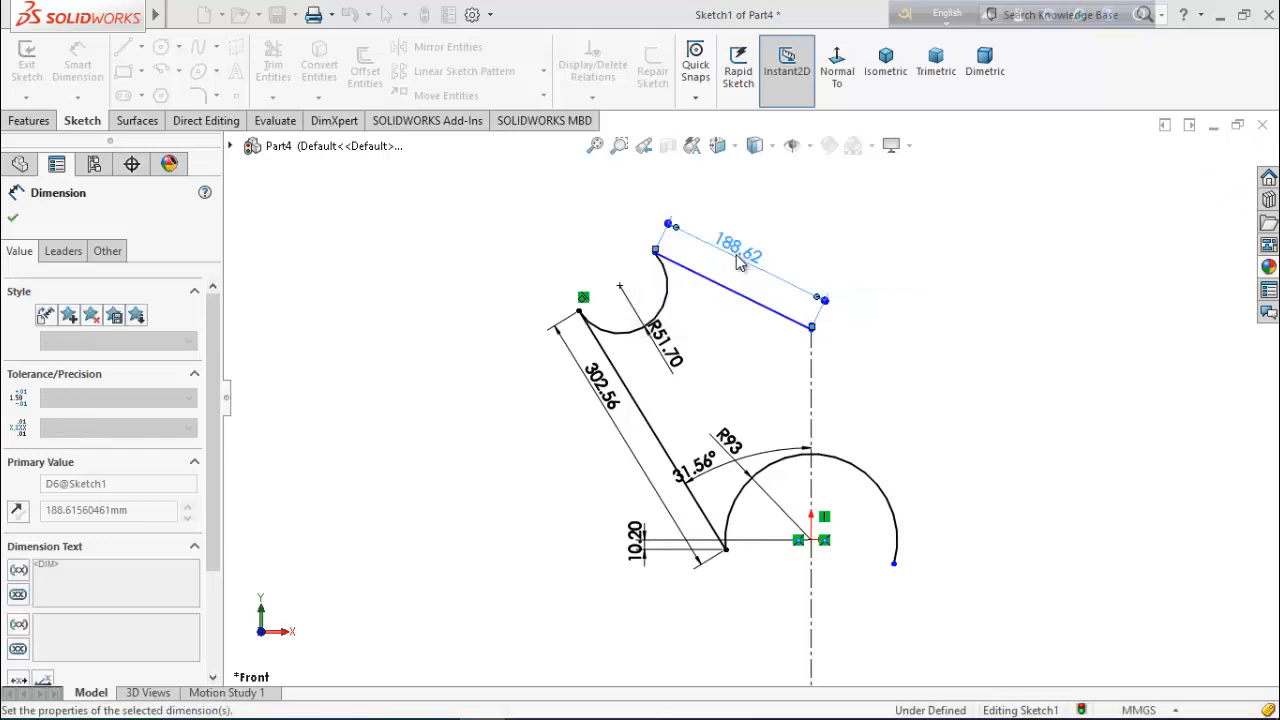
- Dimension the angle between the upper sloping line and the vertical centerline as 56.8°
scroll(833, 300, down, 3)
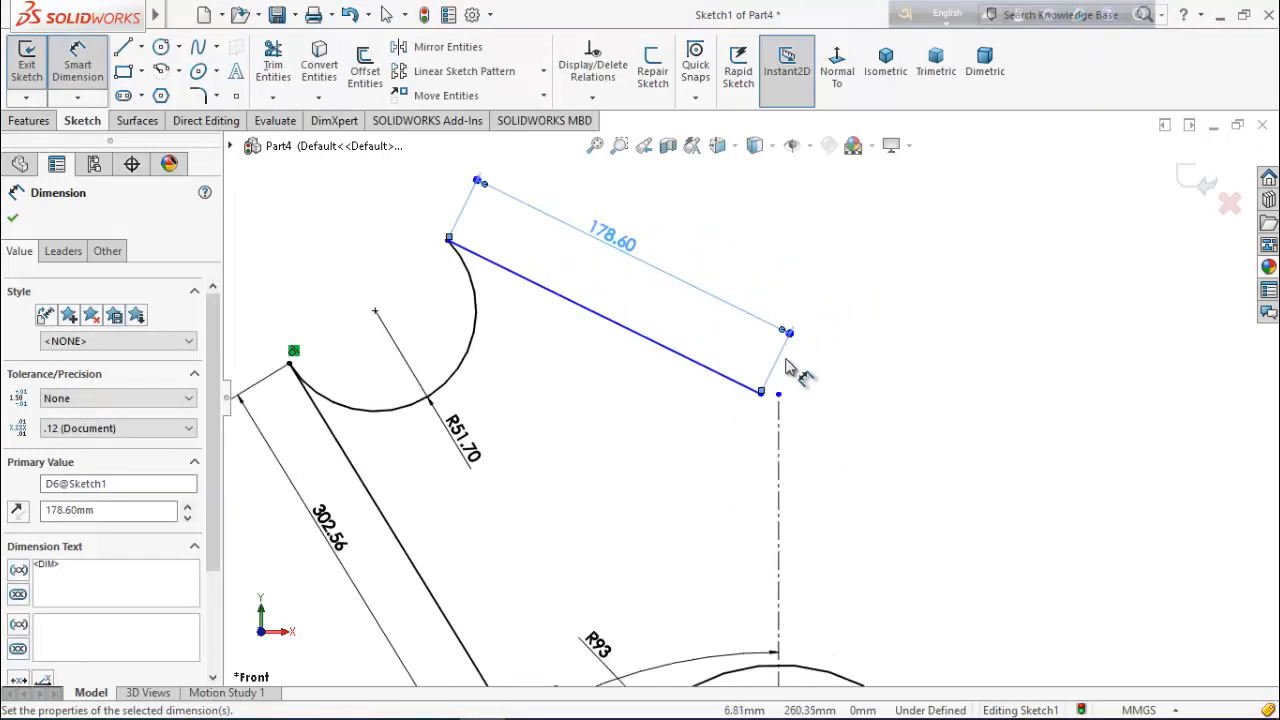
click(737, 388)
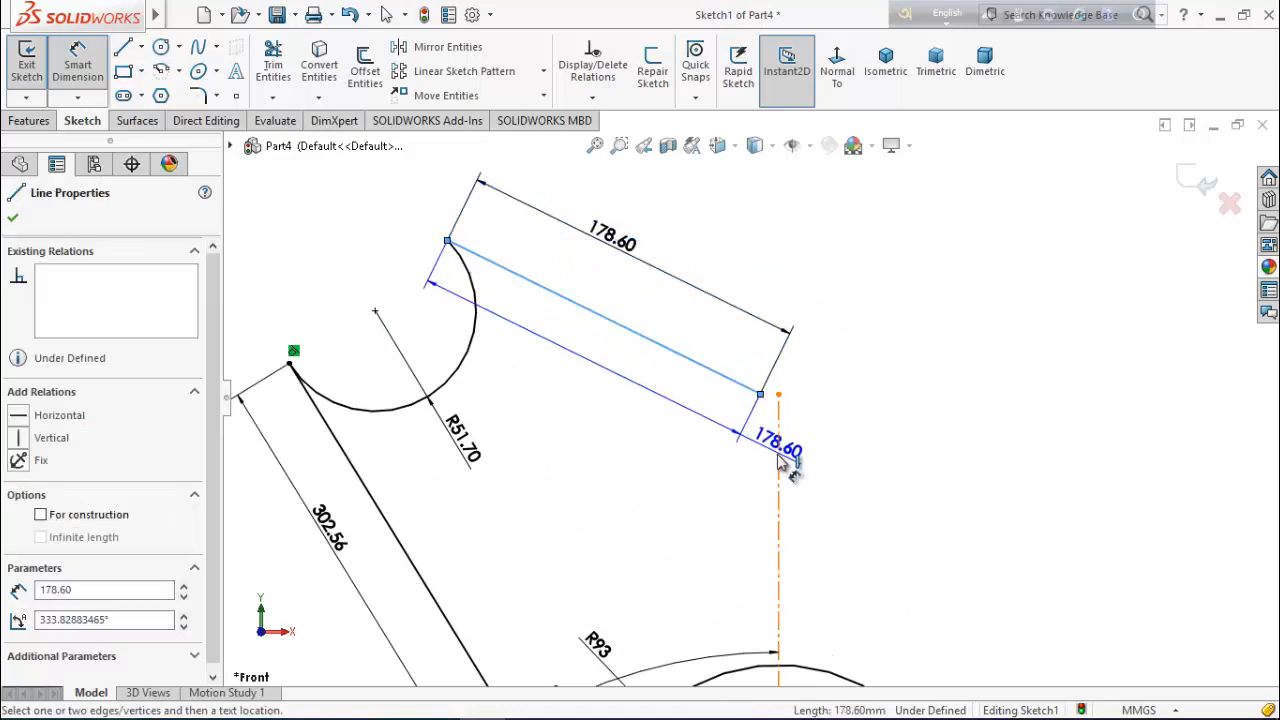
click(778, 425)
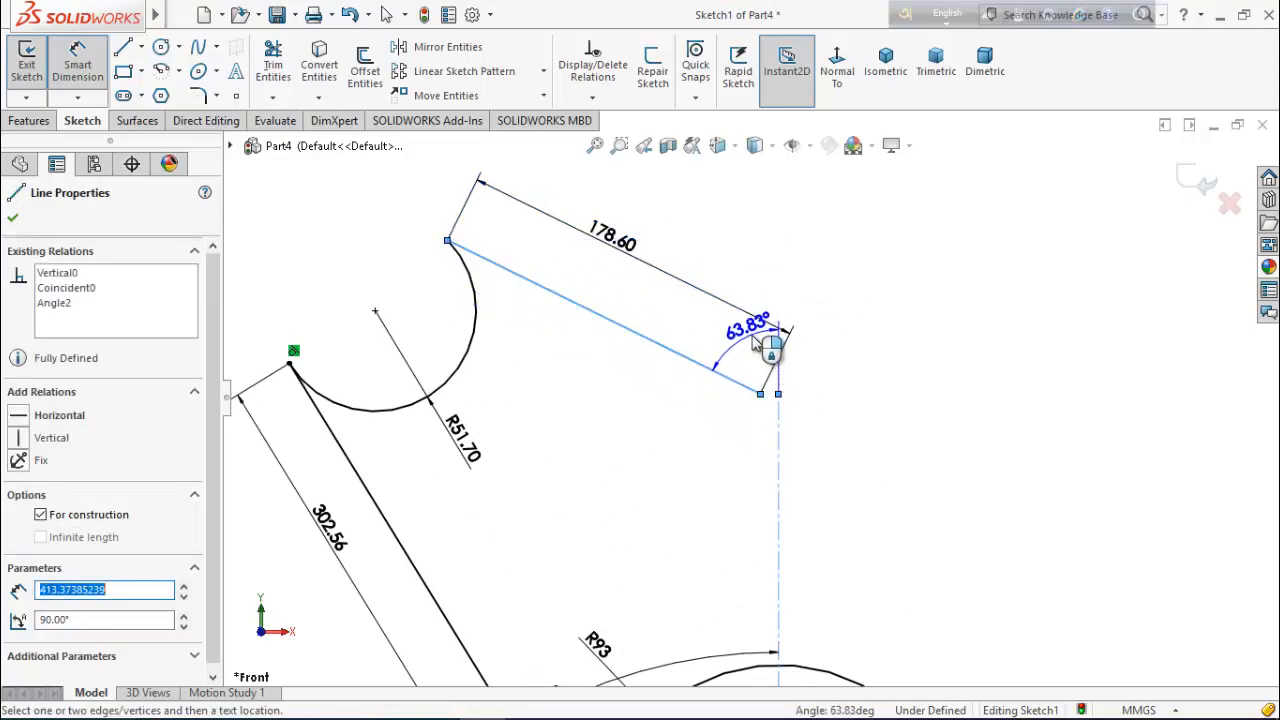
click(768, 348)
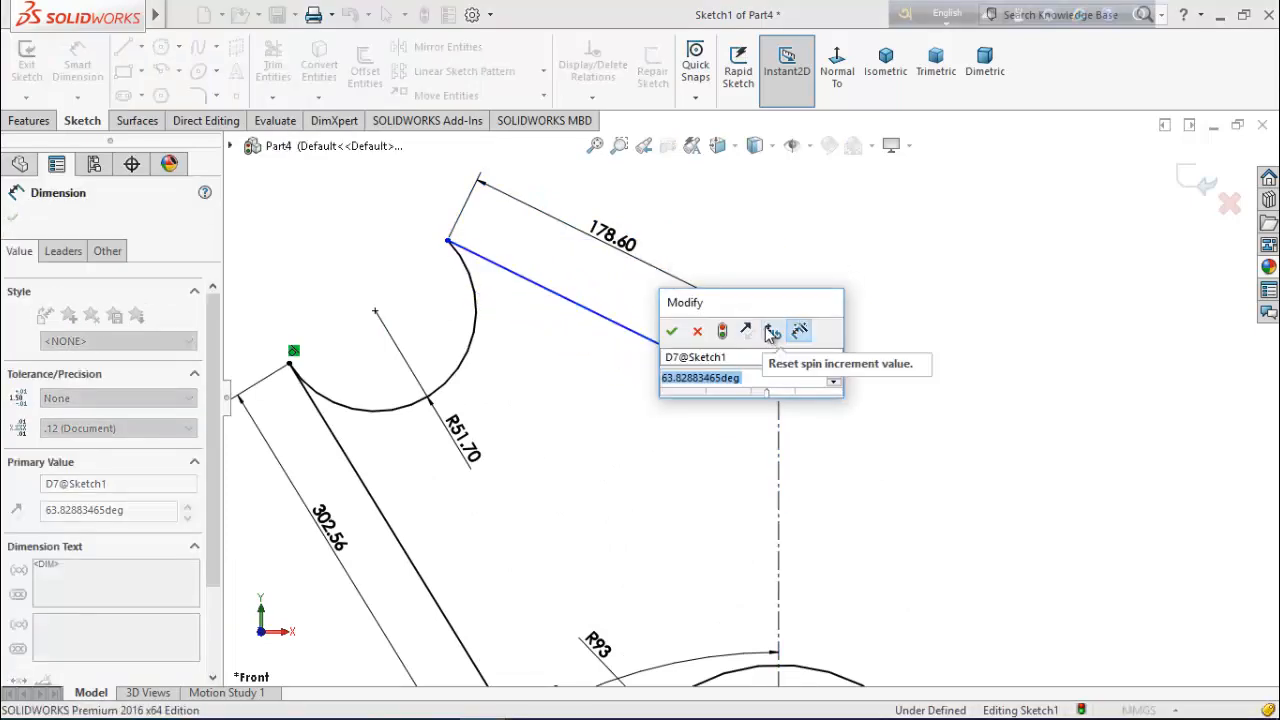
text(56)
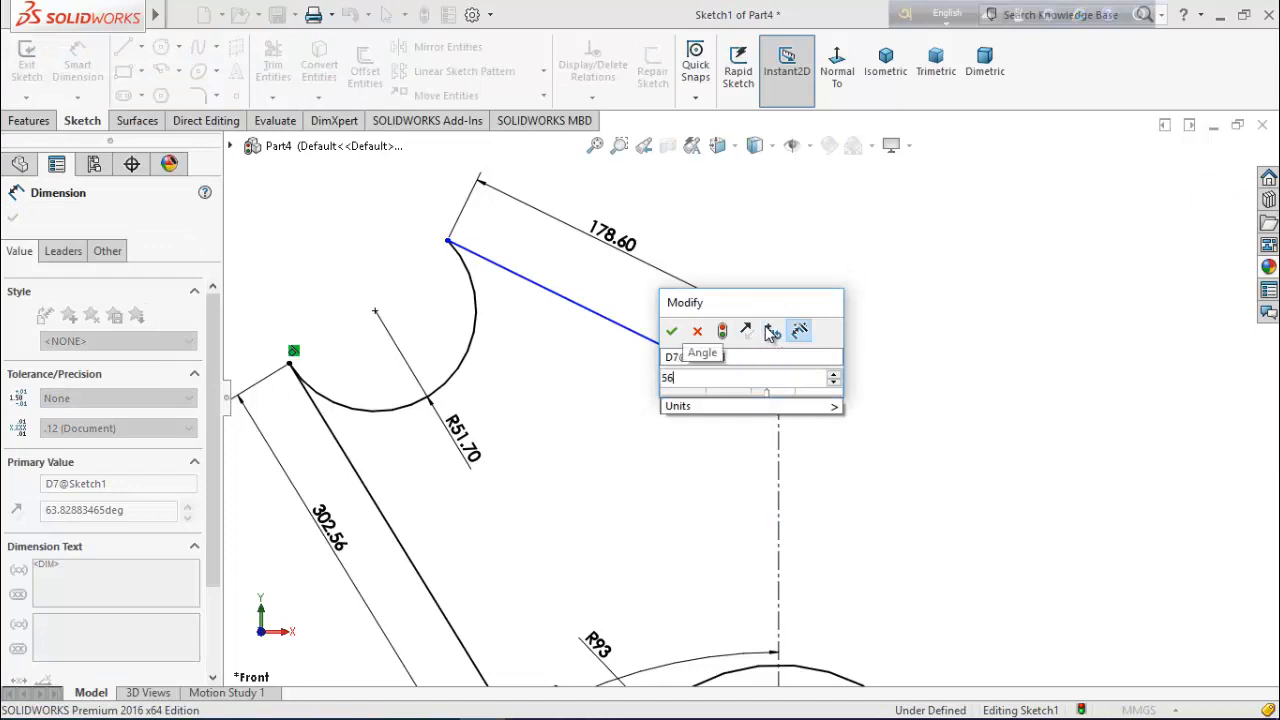
text(.)
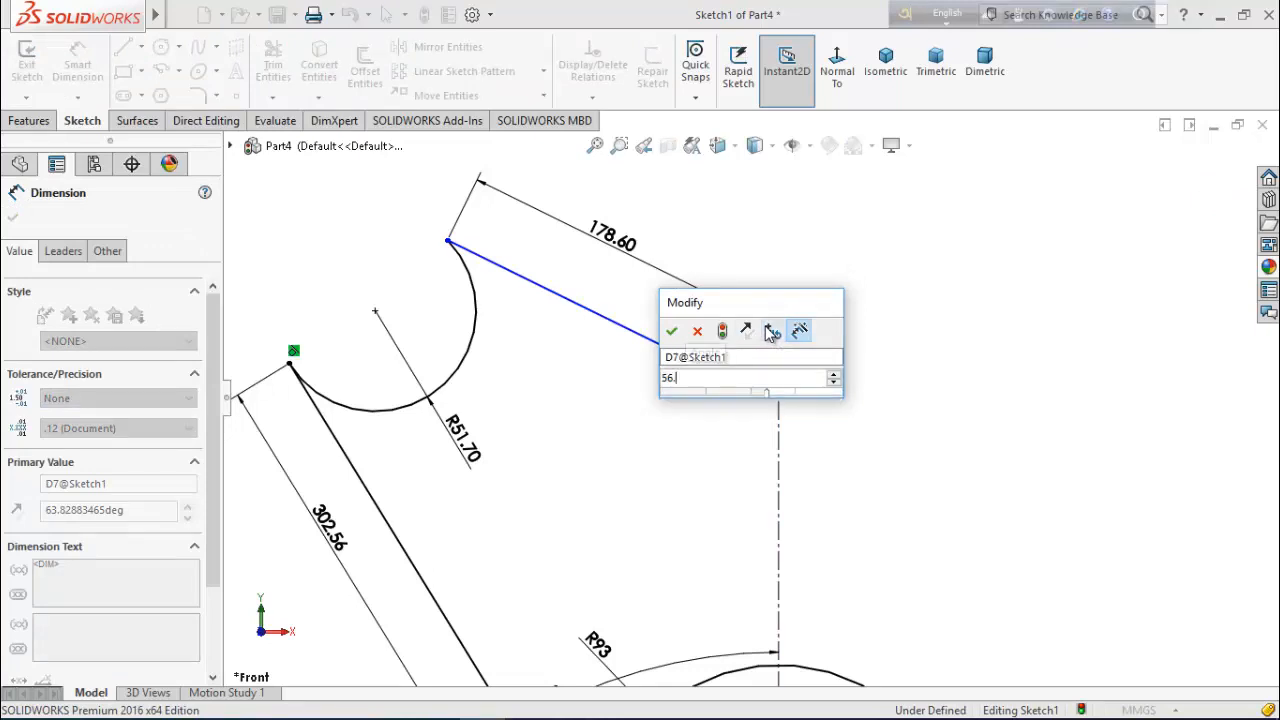
text(8)
key(Return)
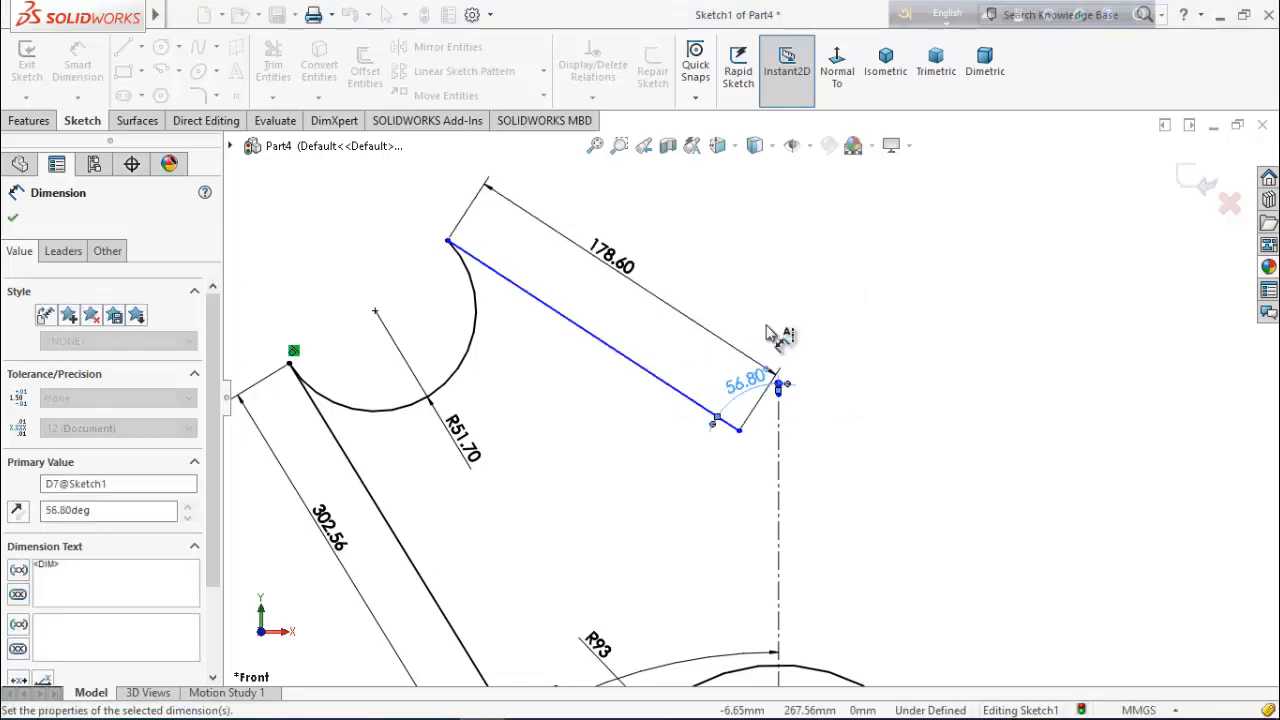
- Add a Horizontal relation between the two endpoints of the large R93 arc
click(734, 598)
scroll(734, 598, up, 4)
scroll(734, 606, down, 2)
click(695, 560)
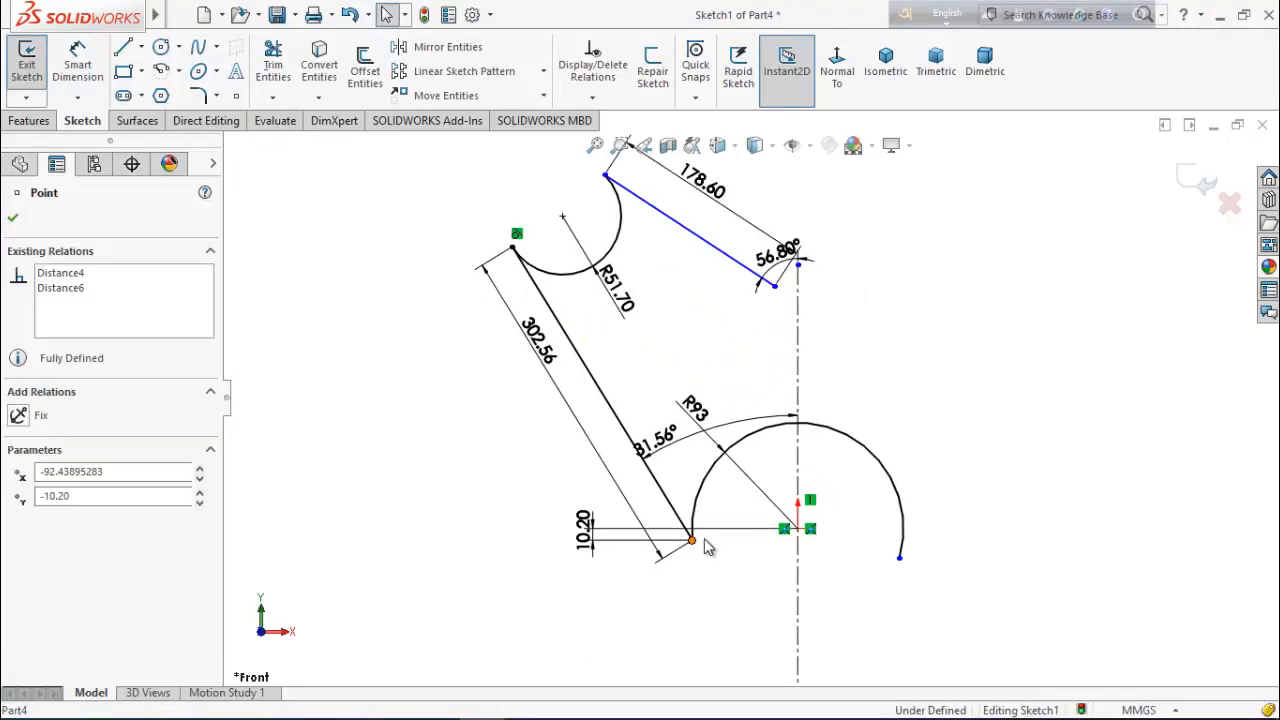
ctrl+click(900, 560)
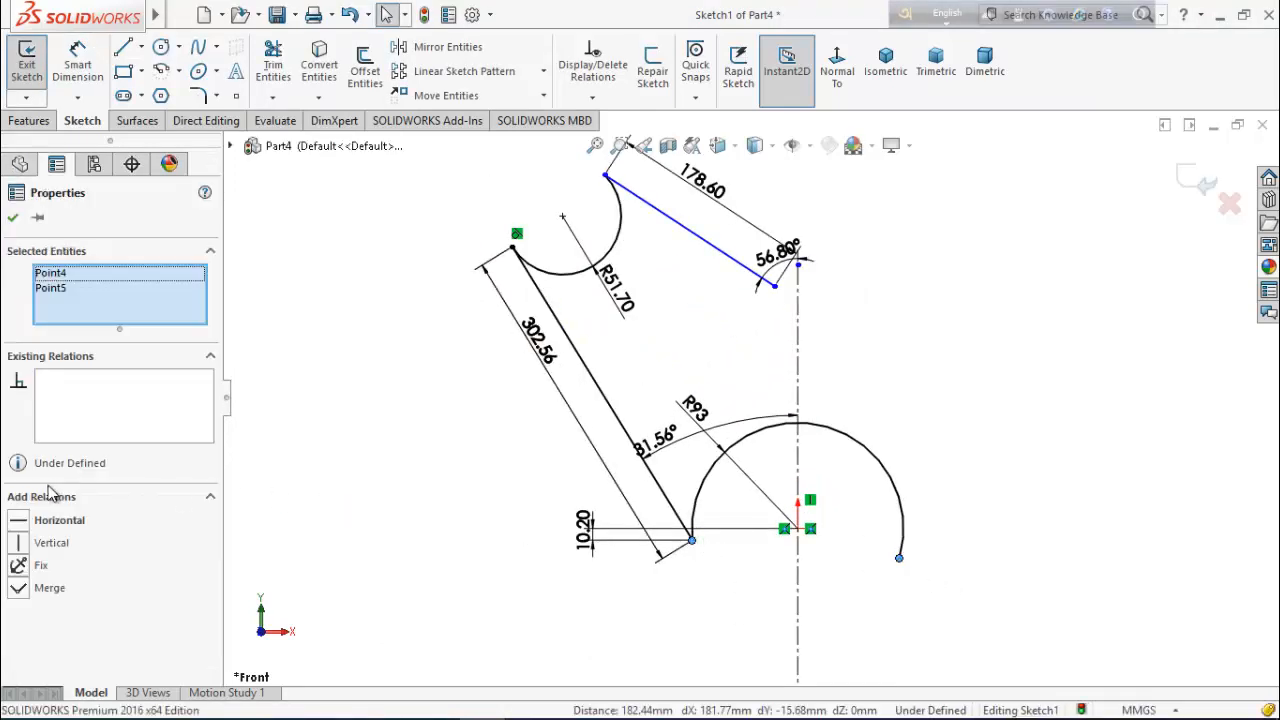
click(45, 520)
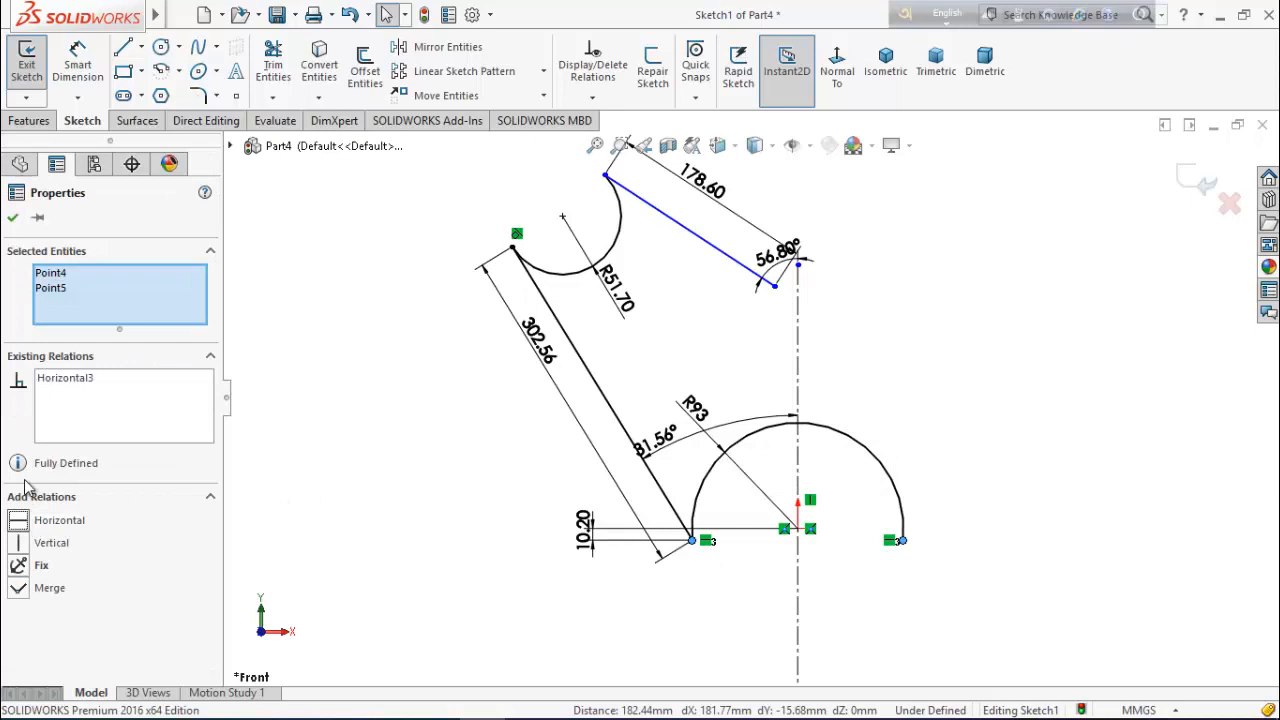
click(11, 217)
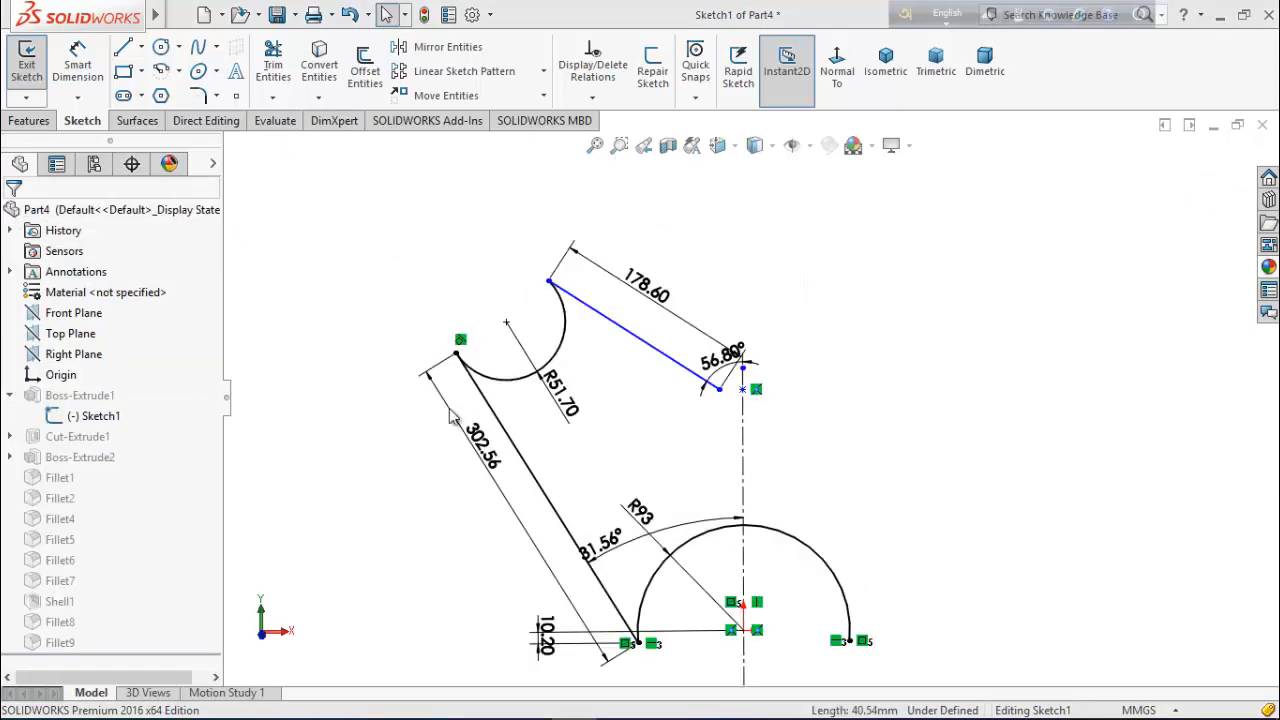
- Sketch a horizontal line about 20 mm long from the upper sloping line's lower endpoint to the vertical centerline
click(123, 47)
scroll(788, 402, down, 2)
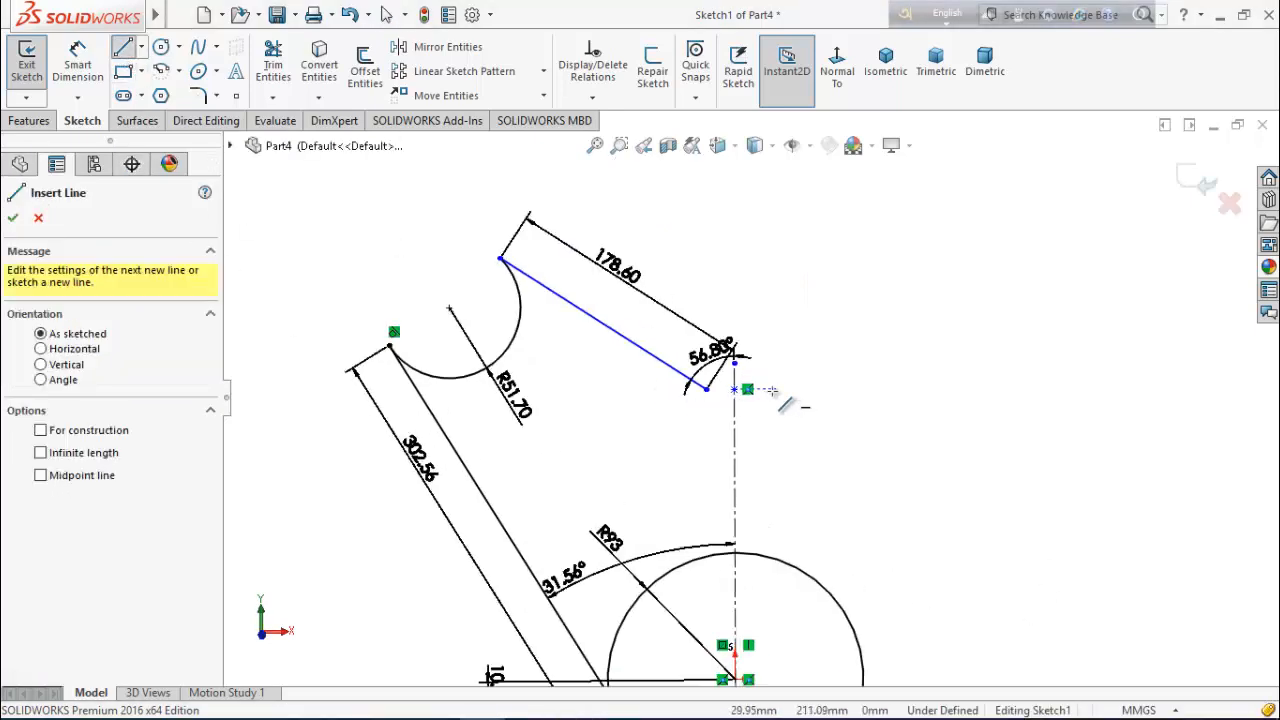
scroll(788, 402, down, 1)
click(672, 389)
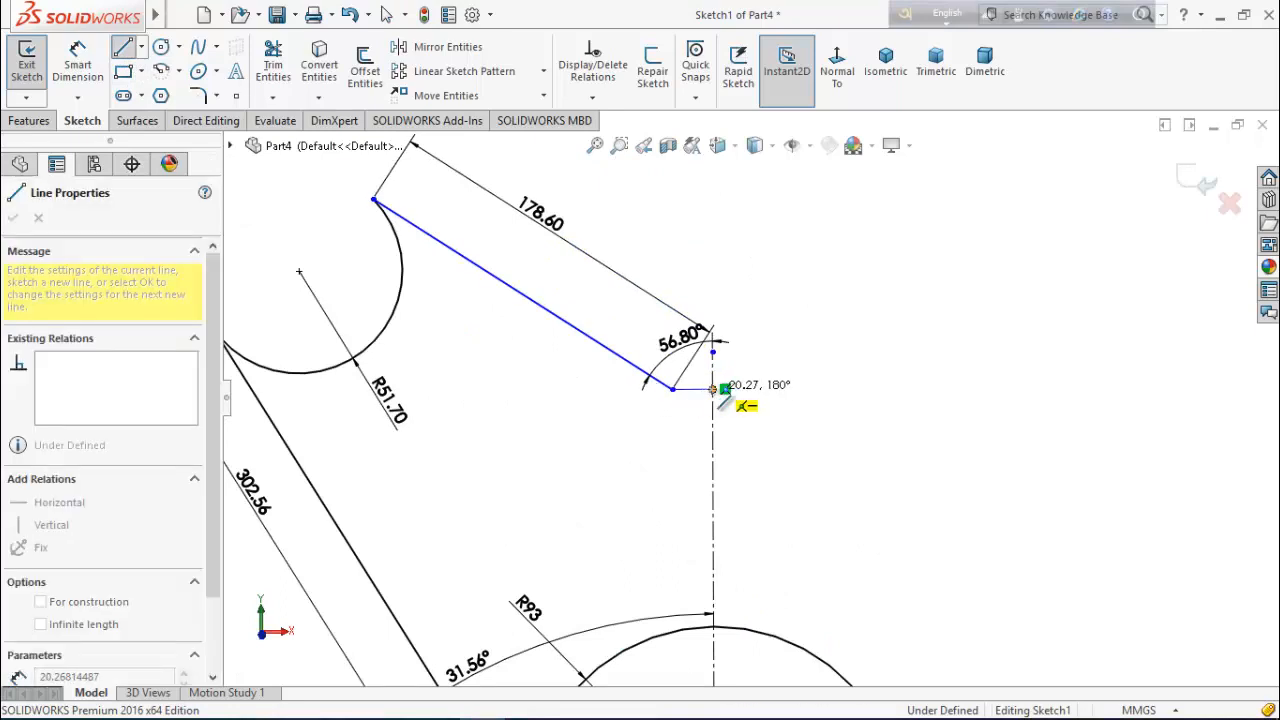
right_click(846, 345)
click(888, 351)
- Dimension the length of the short horizontal line at the centerline as 24.65 mm
scroll(676, 393, down, 1)
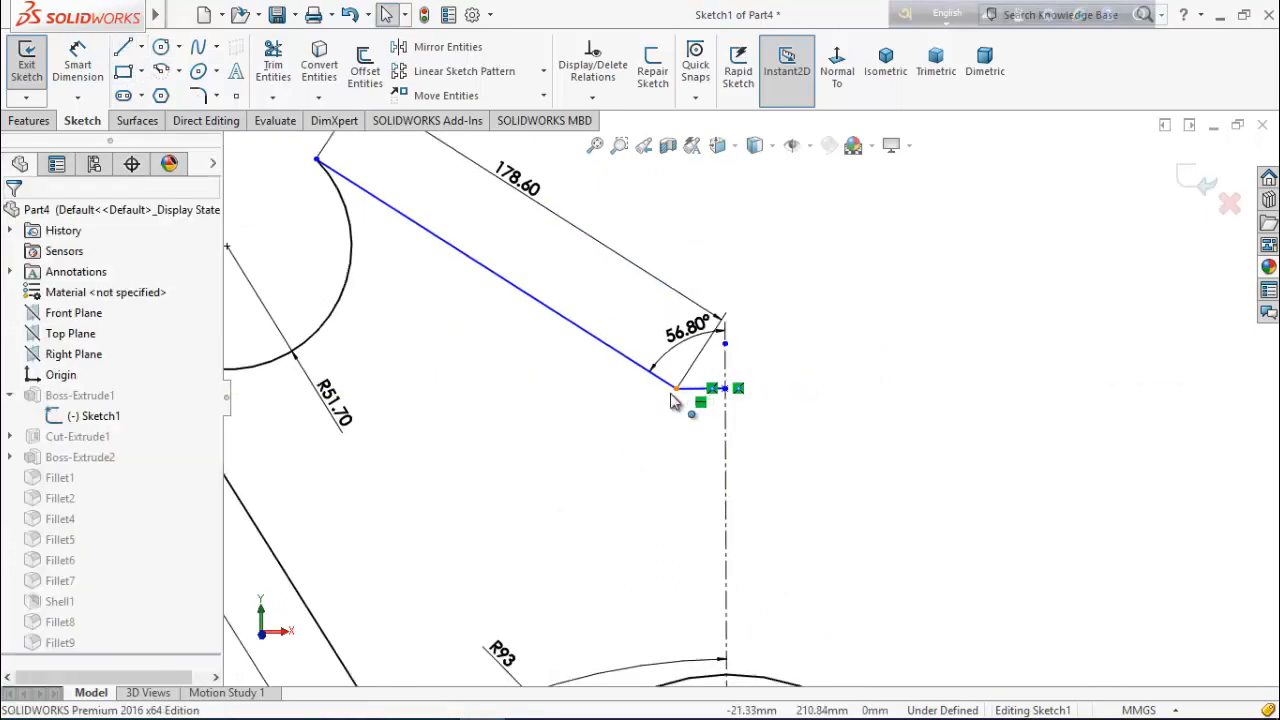
click(77, 70)
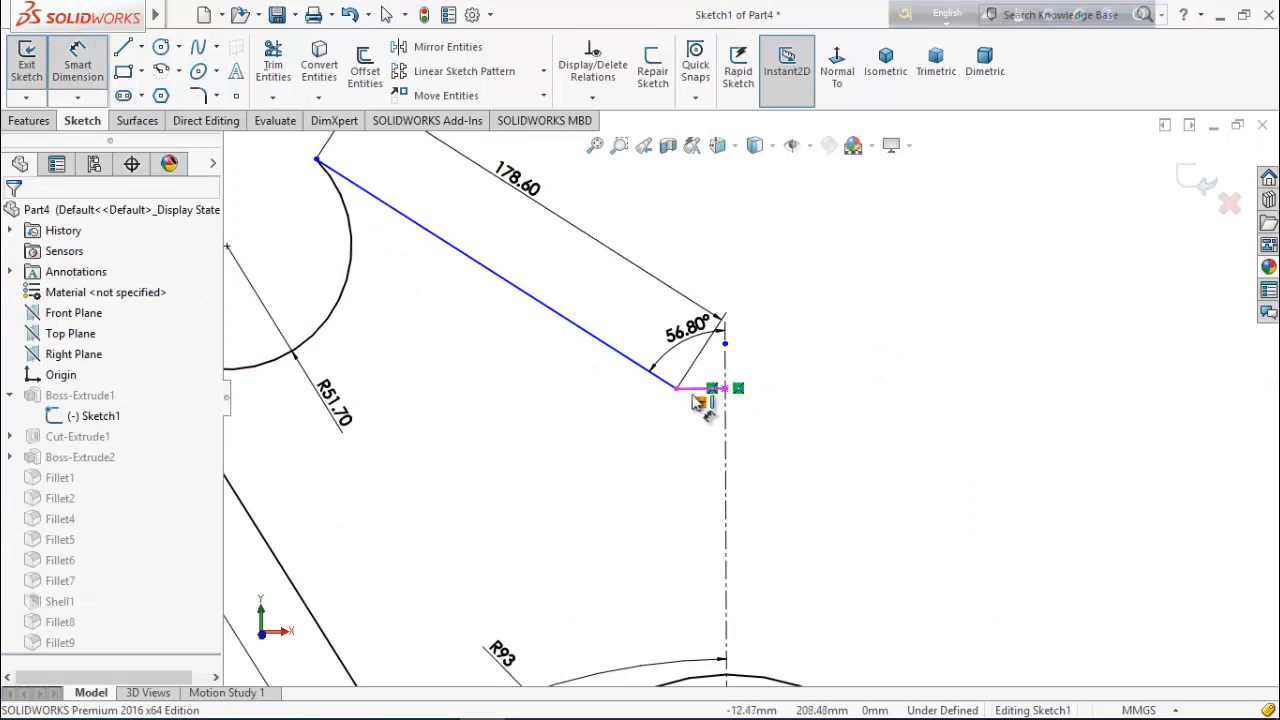
click(692, 392)
click(704, 455)
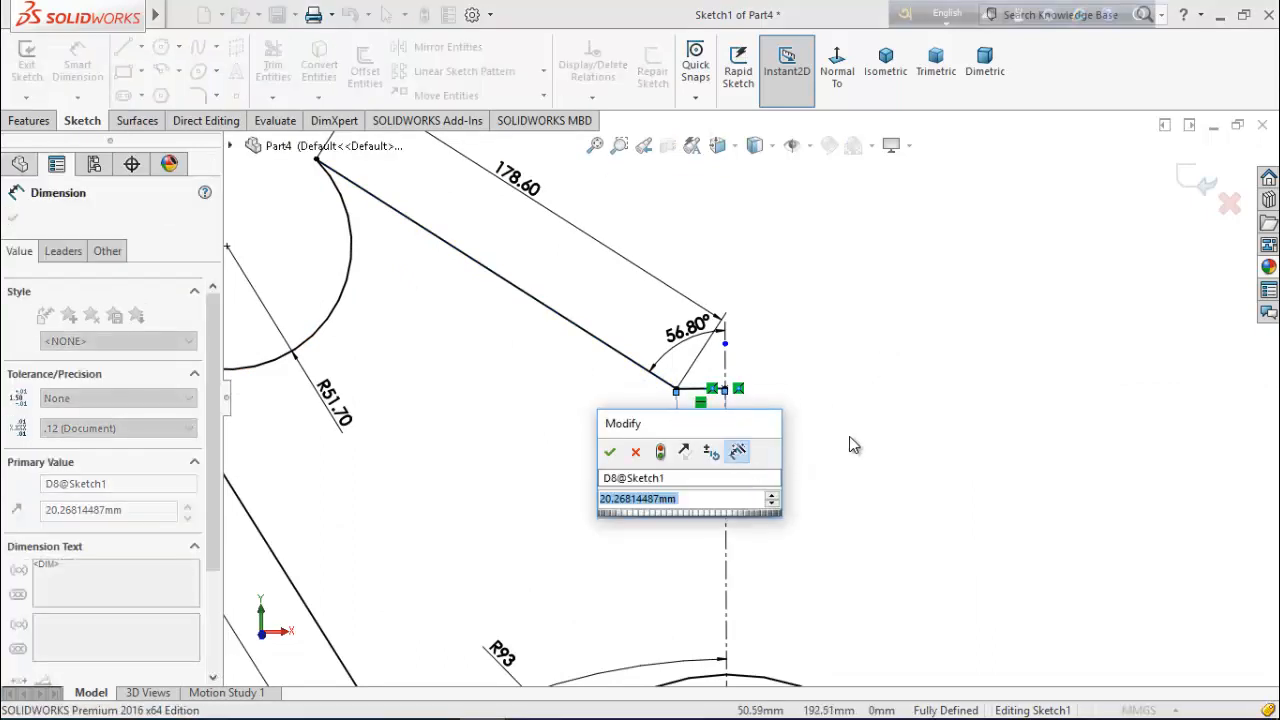
text(24)
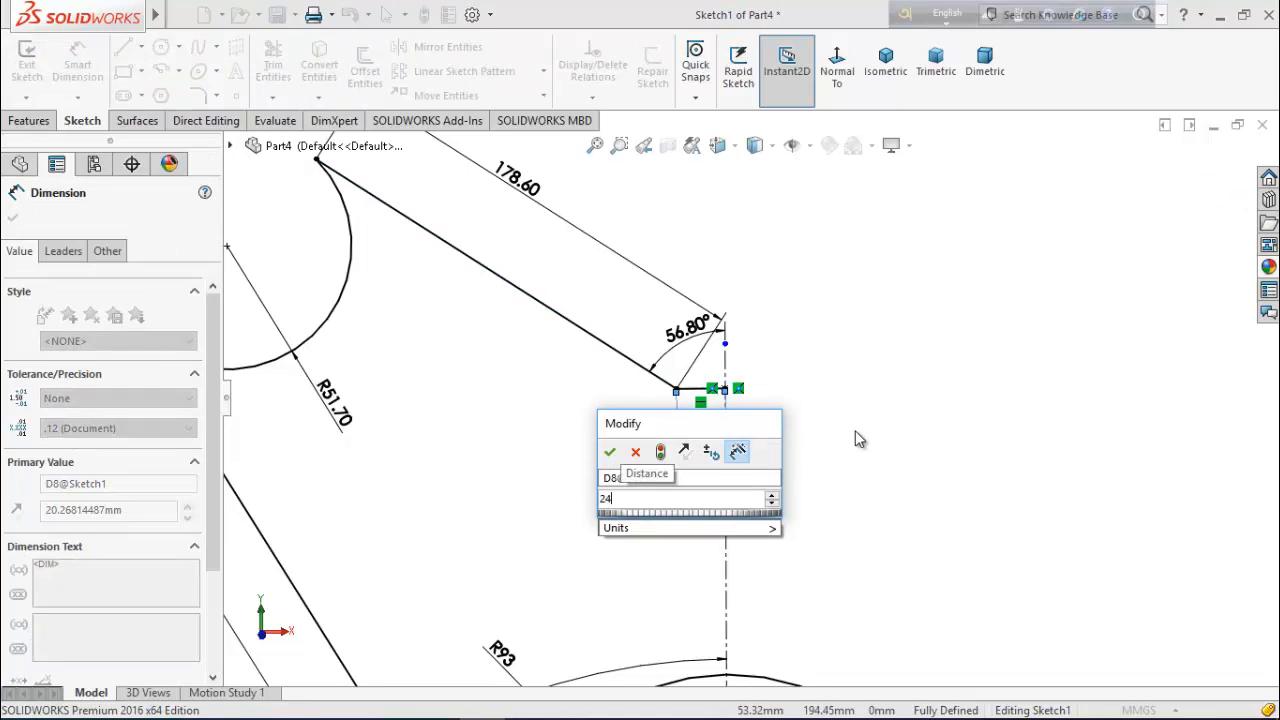
text(.65)
key(Return)
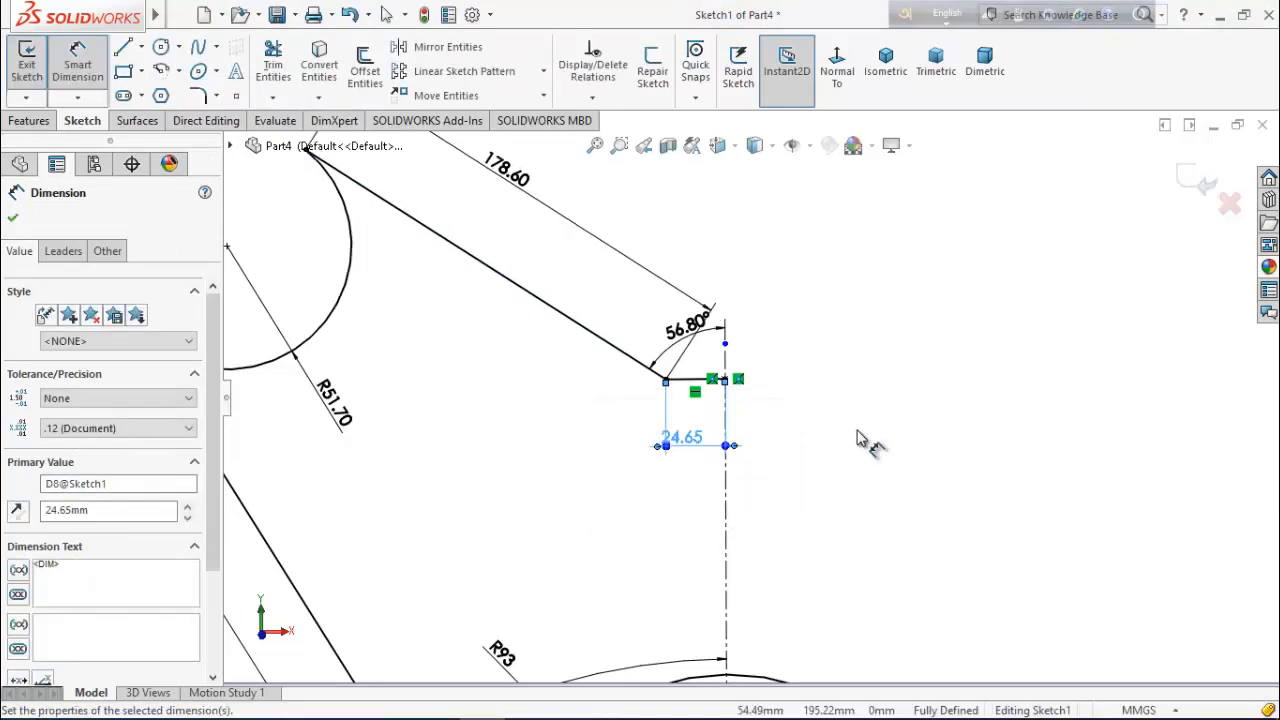
click(13, 219)
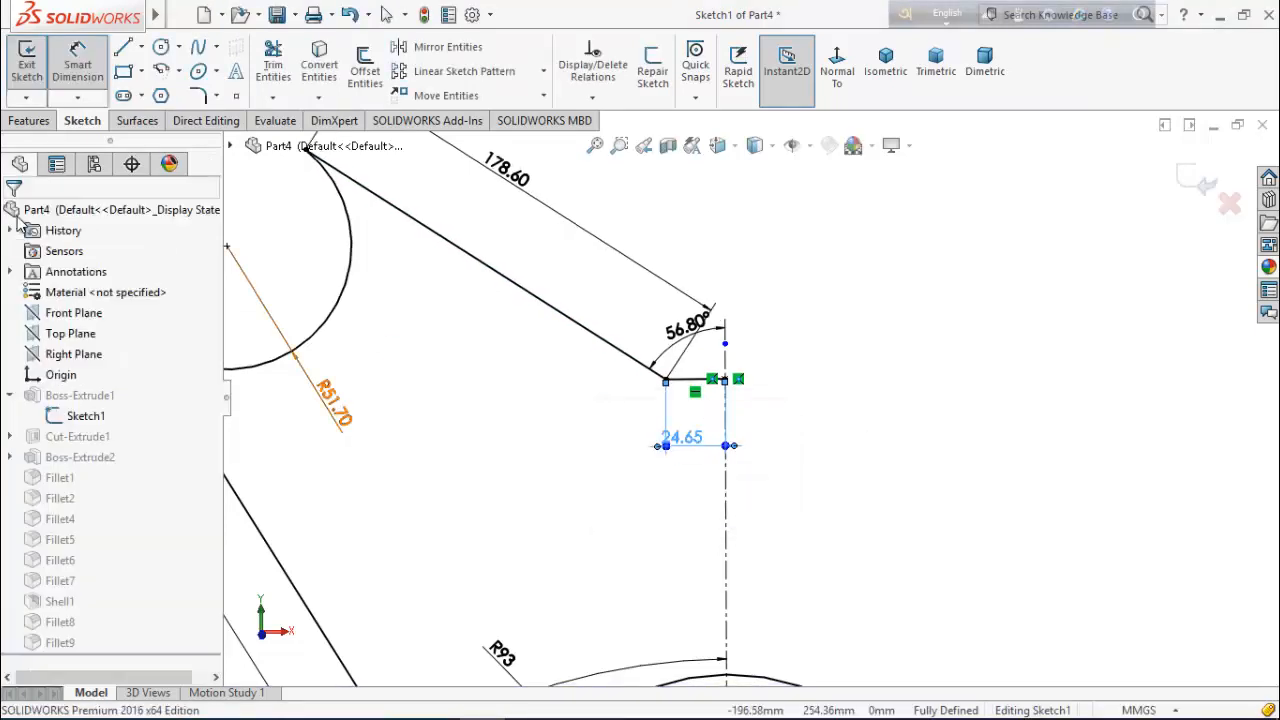
- Mirror the profile's lines and arcs about the vertical centerline, keeping the originals
key(f)
mouse_move(736, 623)
mouse_down()
mouse_move(640, 416)
mouse_move(598, 266)
mouse_move(560, 194)
mouse_move(482, 143)
mouse_move(394, 189)
mouse_up()
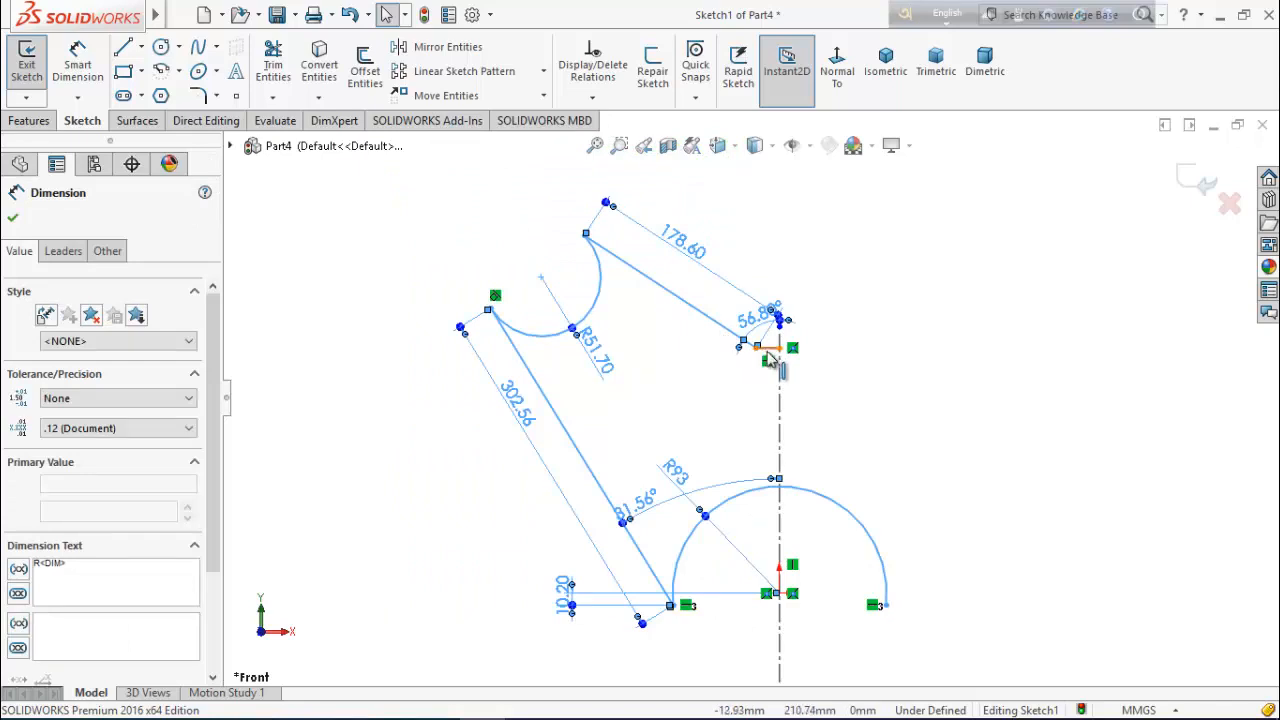
click(462, 47)
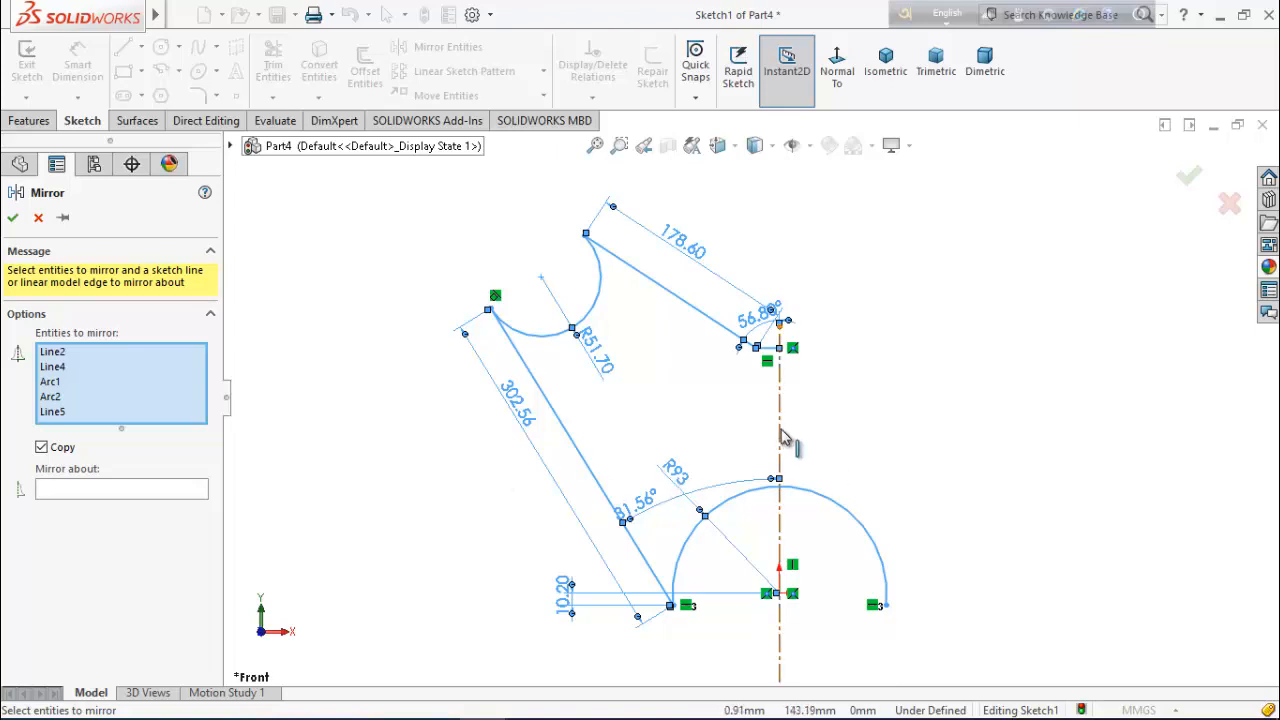
click(55, 488)
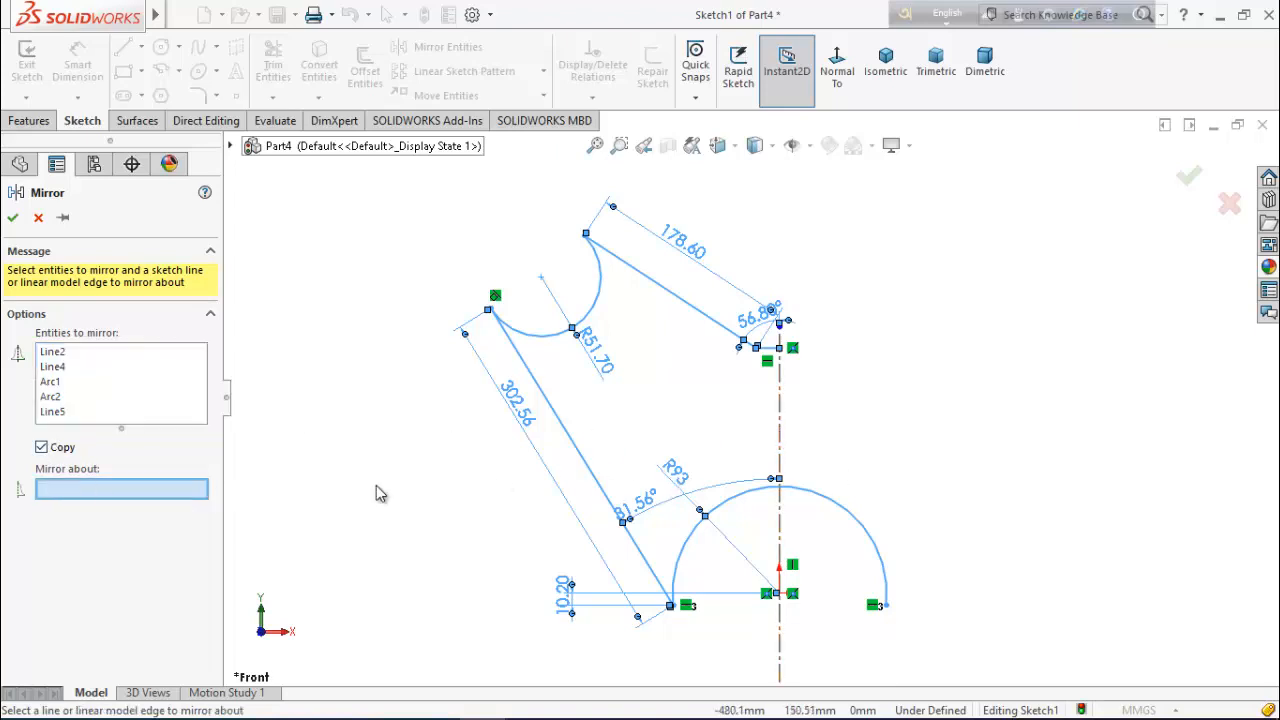
click(779, 443)
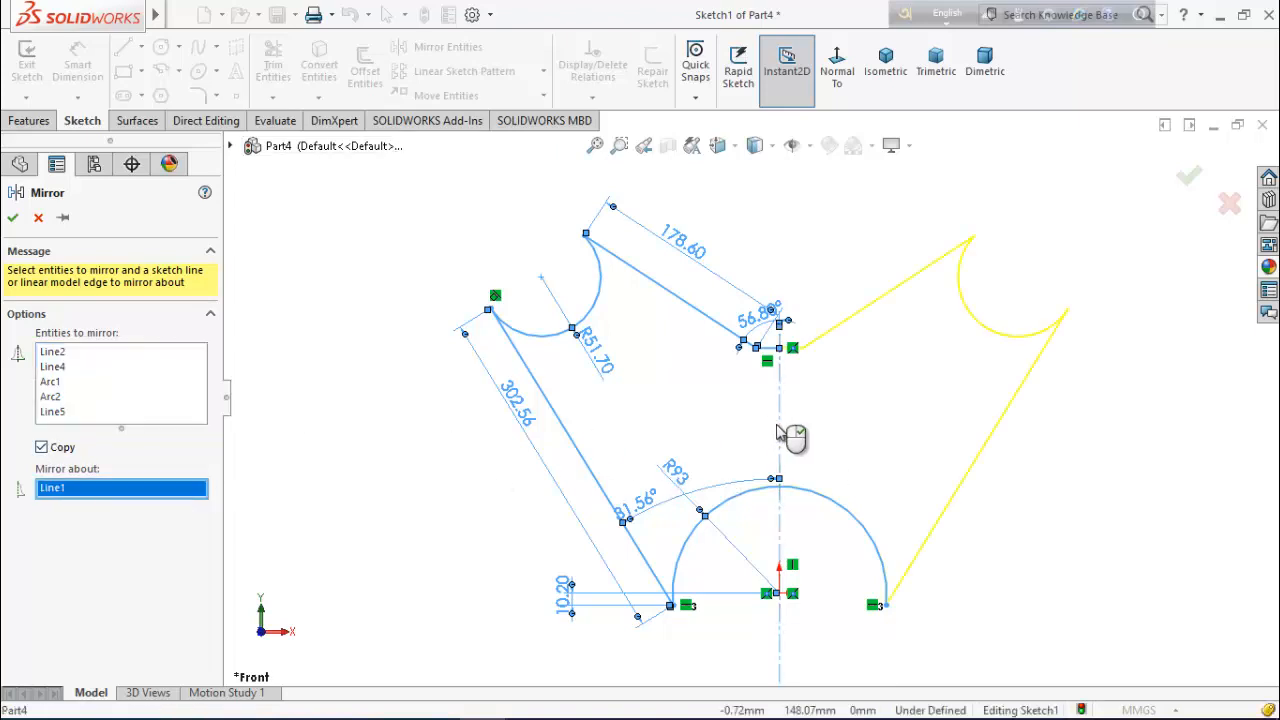
click(13, 219)
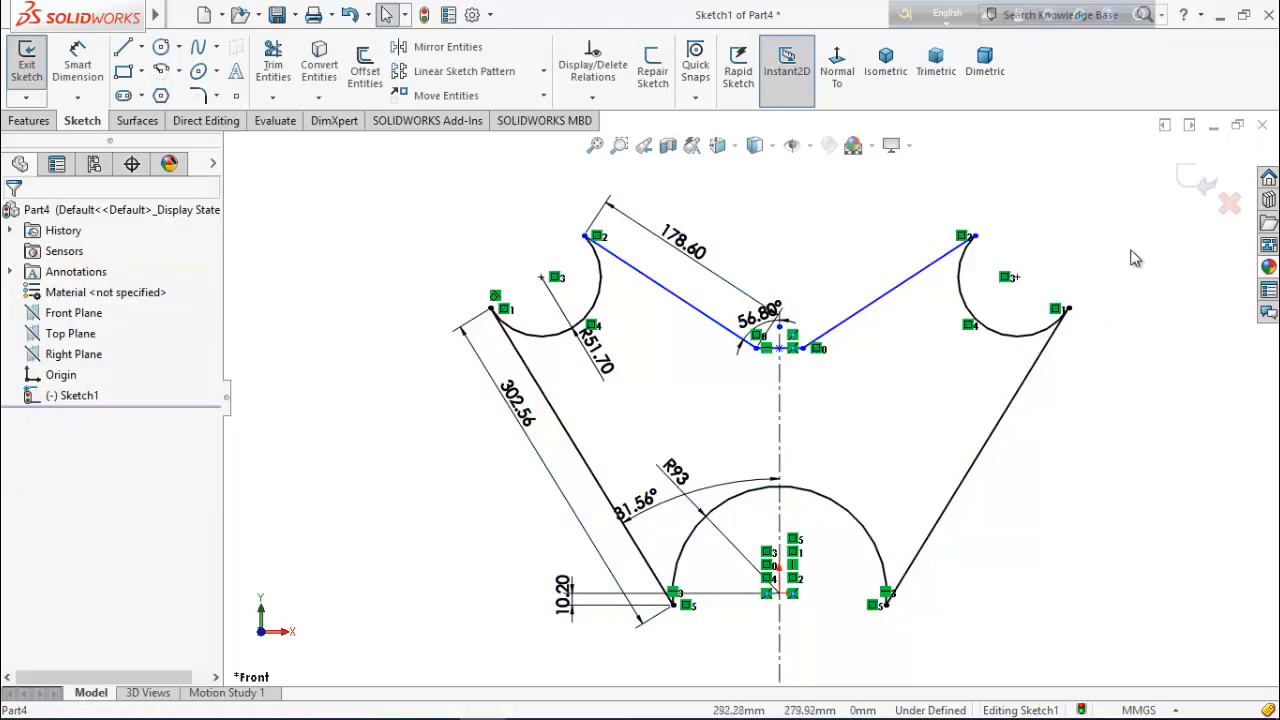
- Close the profile sketch and extrude it Blind to a depth of 44.45 mm with a 5° inward draft
click(1201, 196)
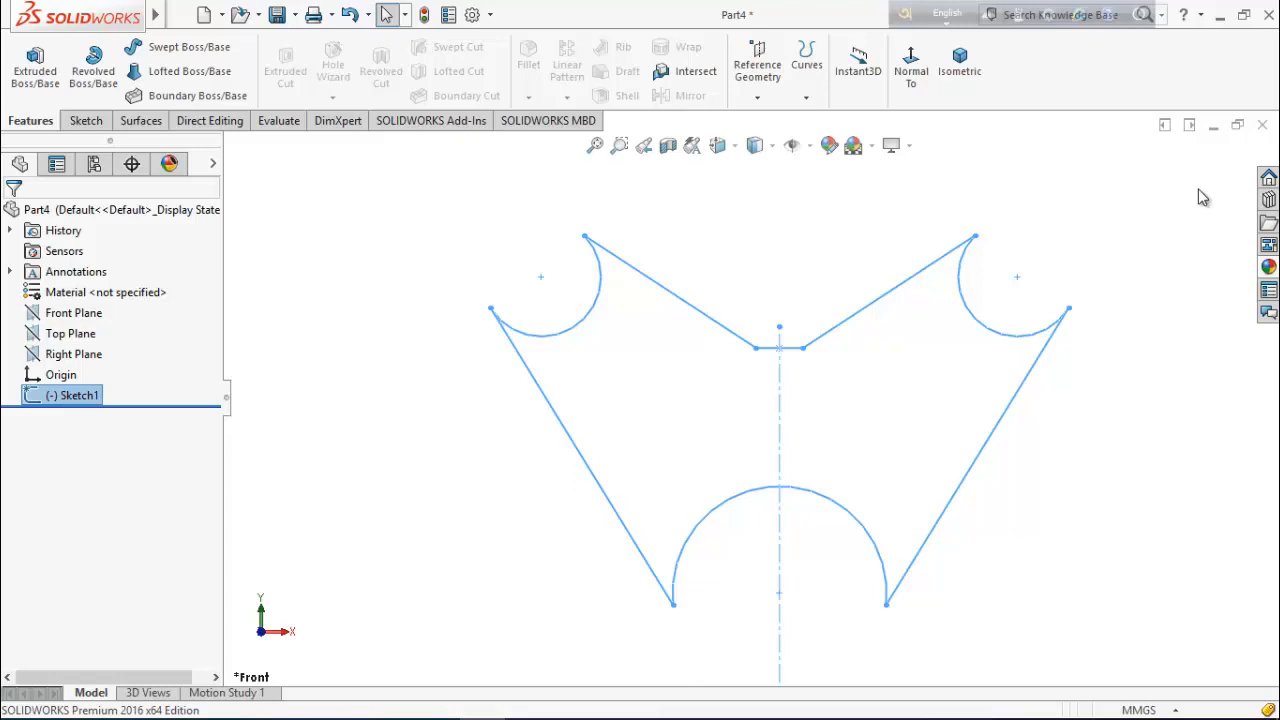
click(35, 68)
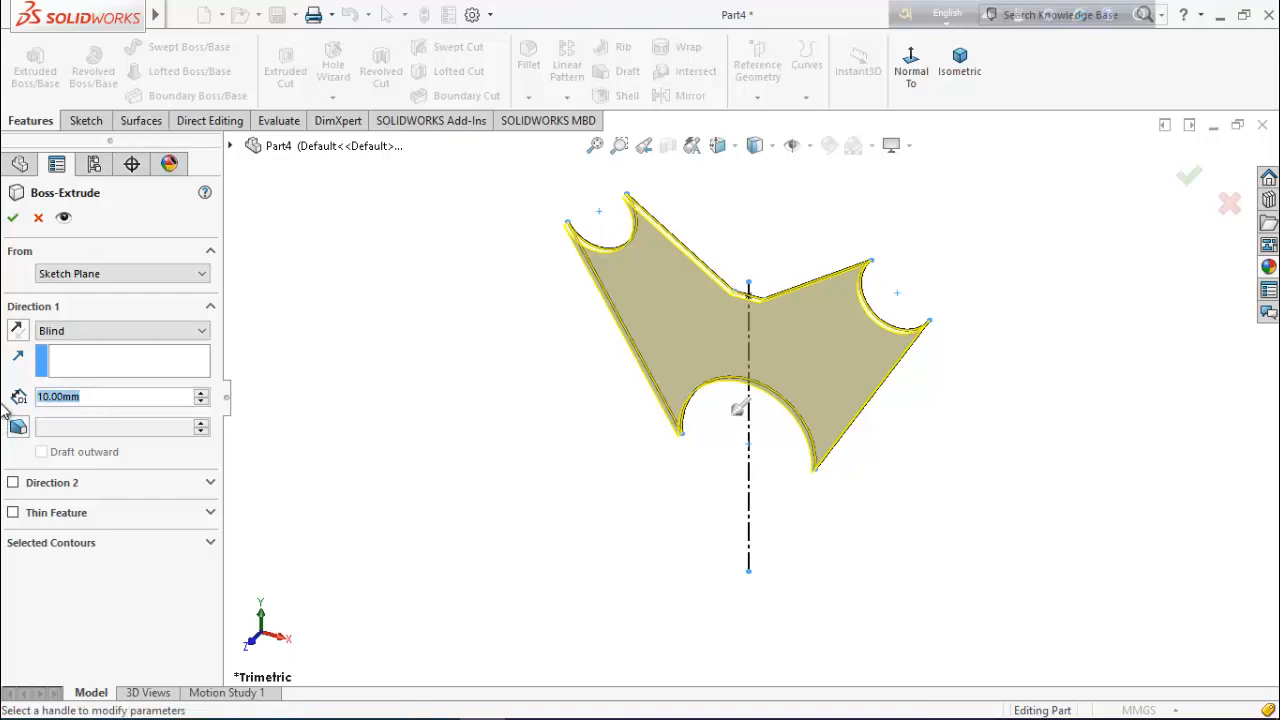
text(44.)
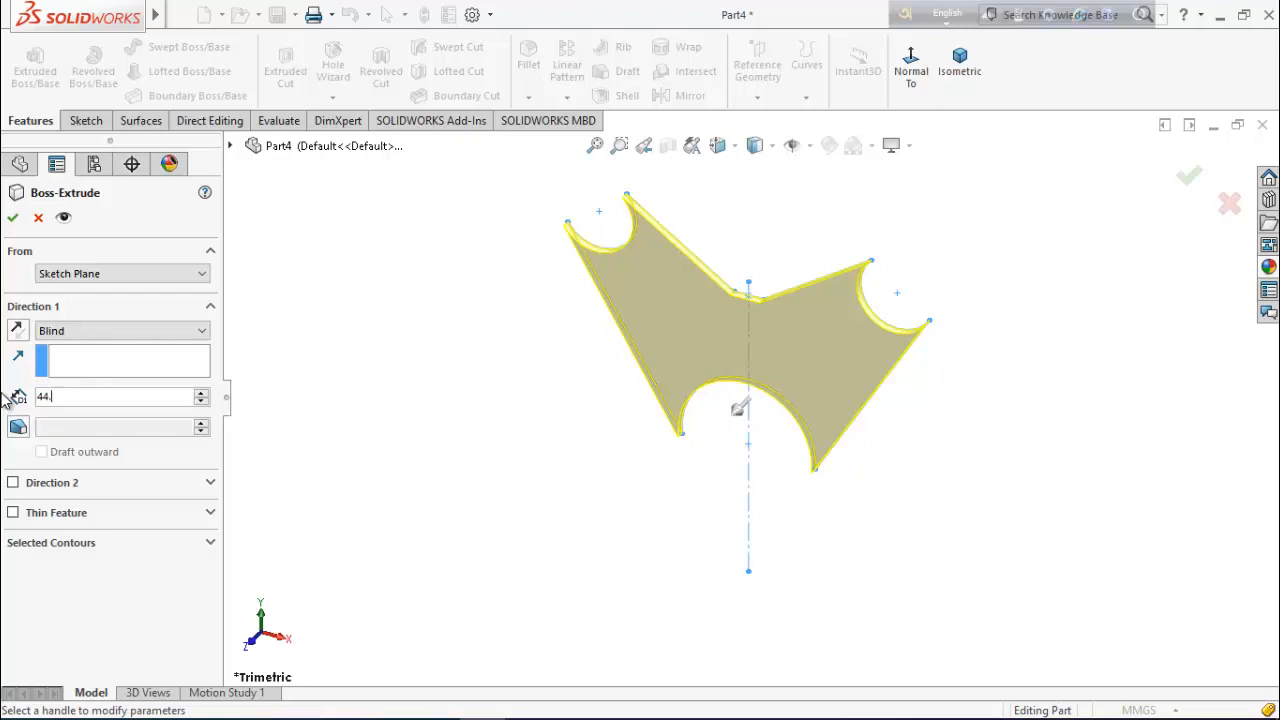
text(45)
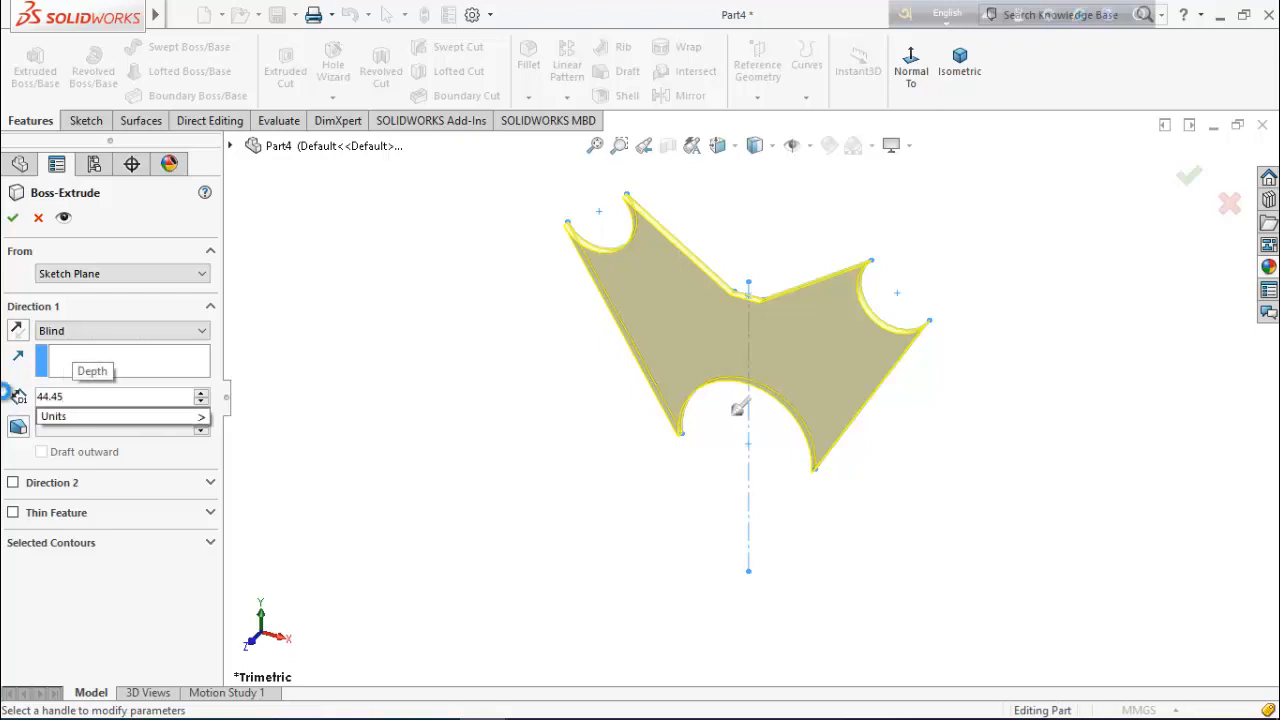
key(Return)
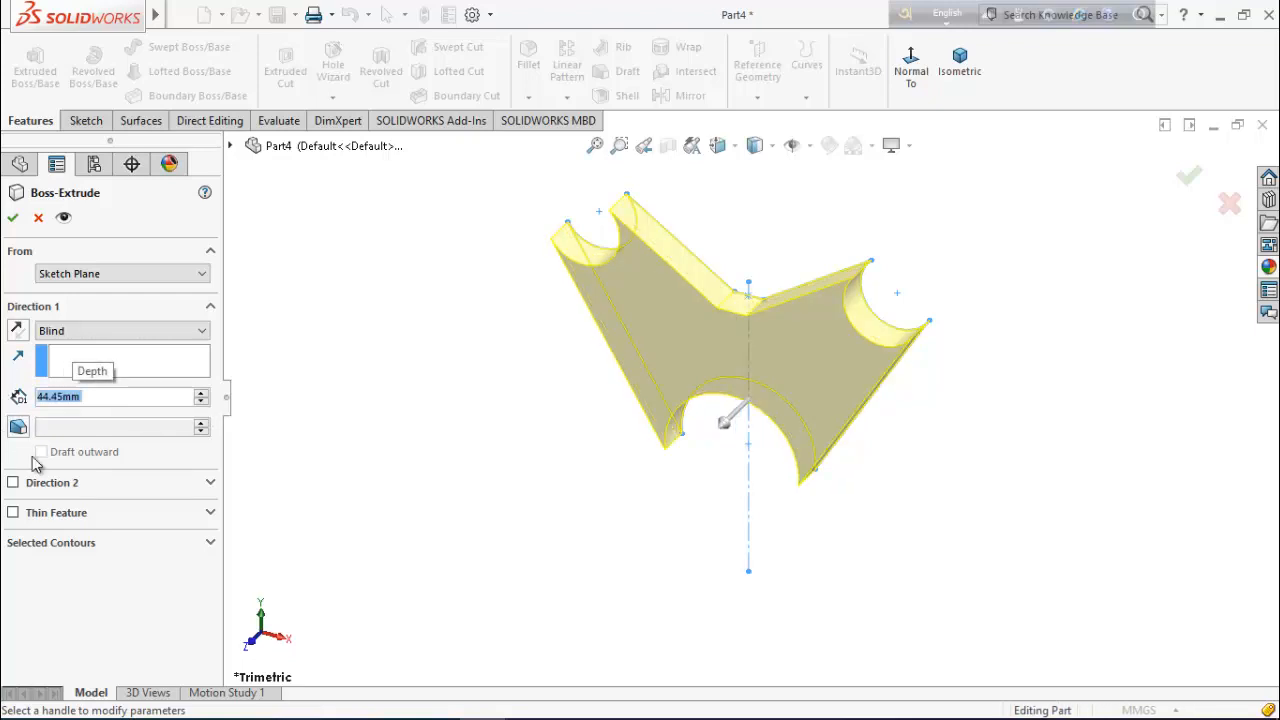
click(17, 428)
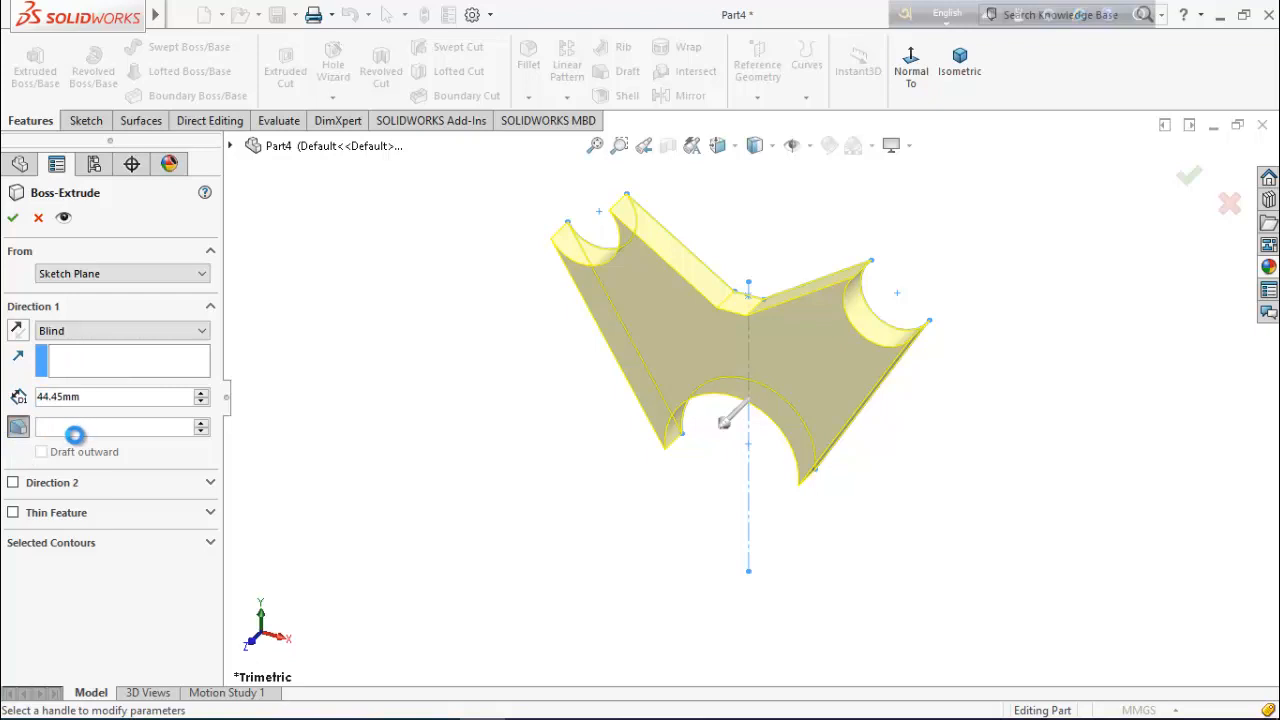
text(5)
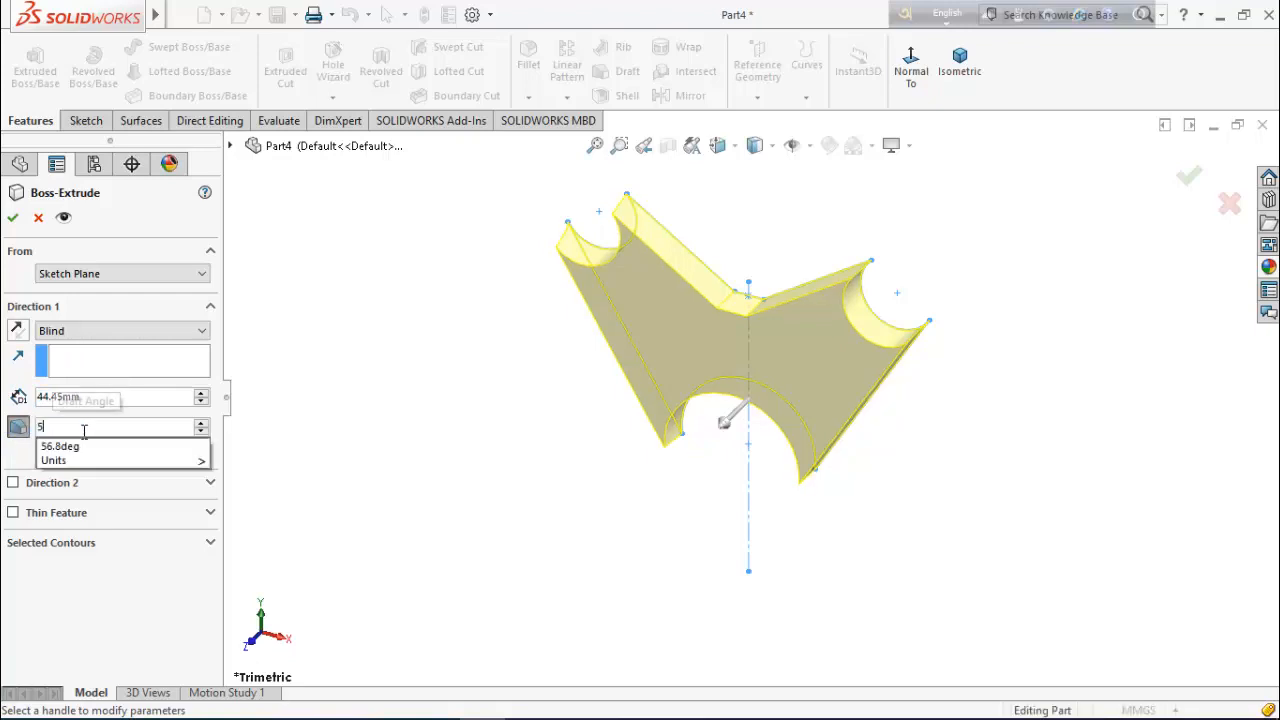
key(Return)
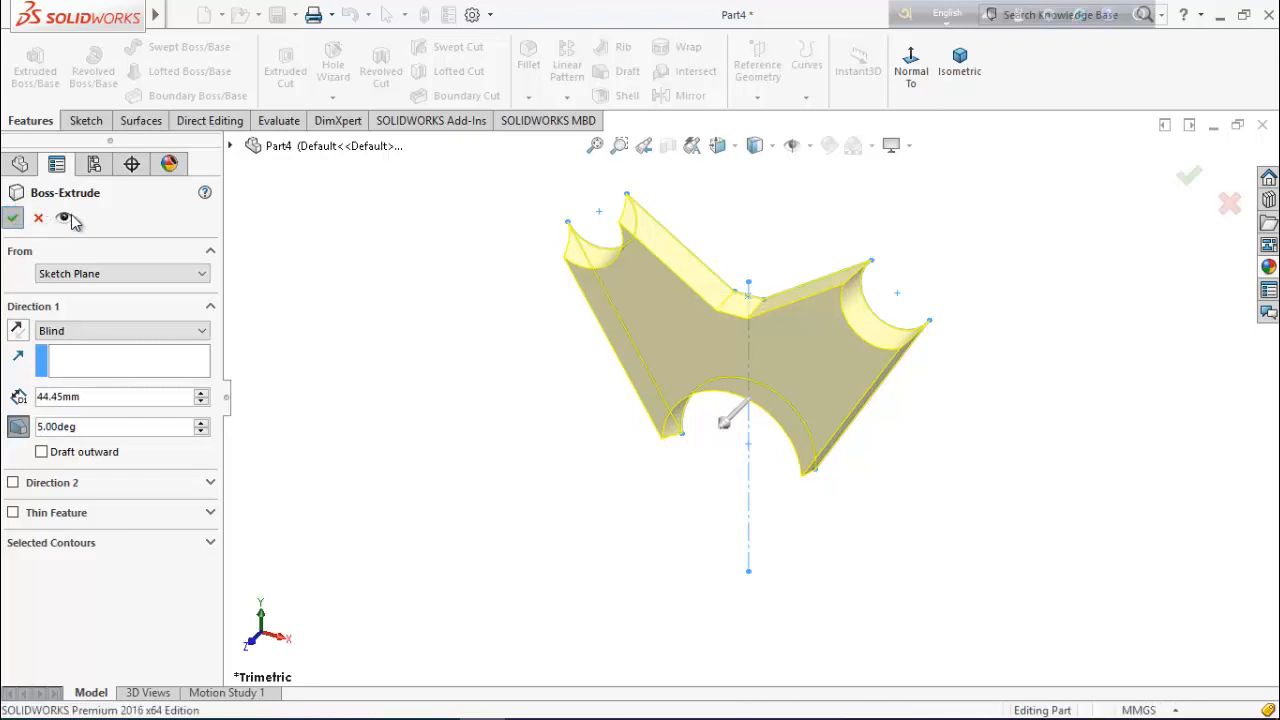
key(Return)
- Start a sketch on the extrusion's front face and offset the face outline 19 mm inward
mouse_move(460, 515)
middle_down()
mouse_move(537, 466)
mouse_move(488, 398)
mouse_move(514, 466)
mouse_move(527, 425)
middle_up()
click(657, 305)
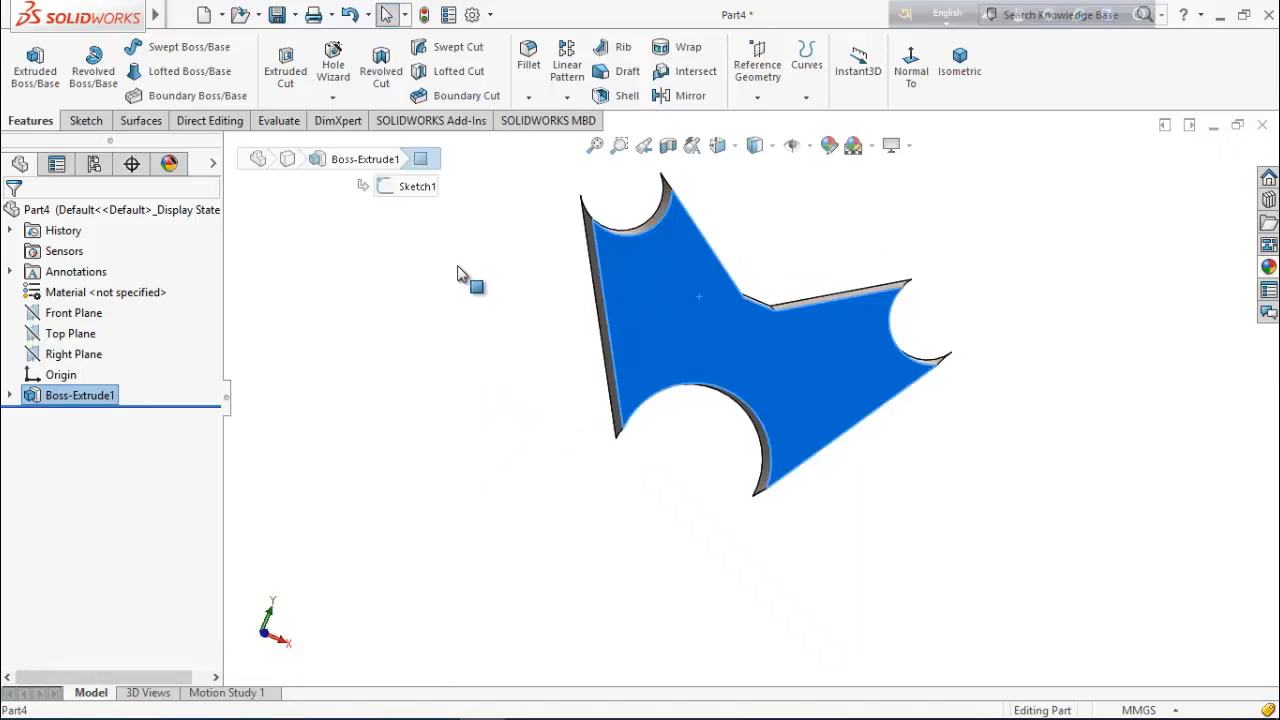
right_click(654, 287)
click(690, 178)
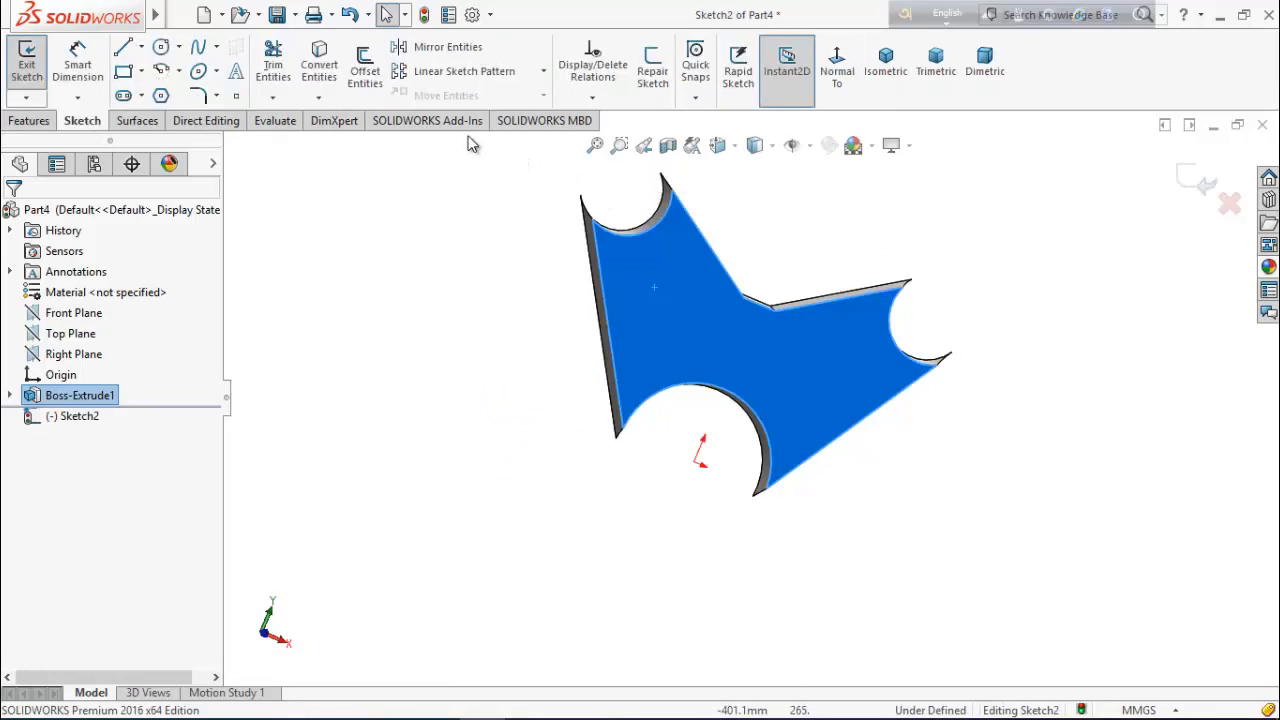
click(366, 70)
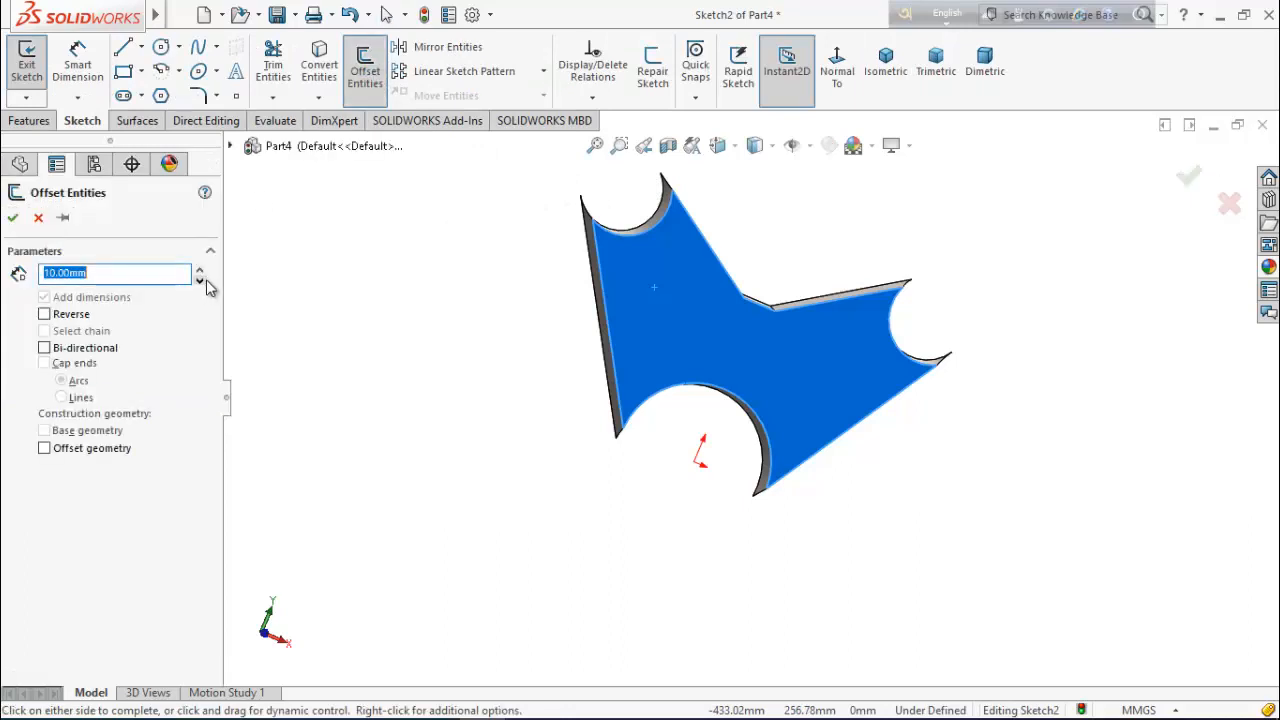
click(44, 315)
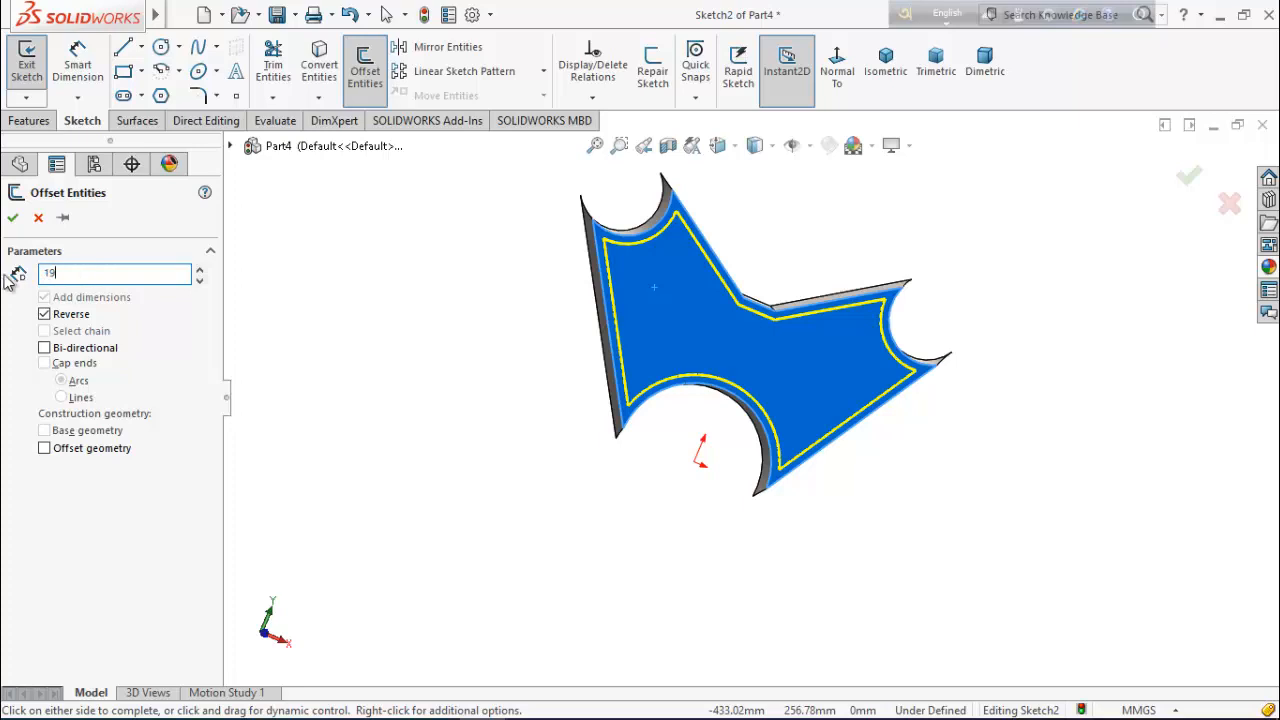
text(19)
key(Return)
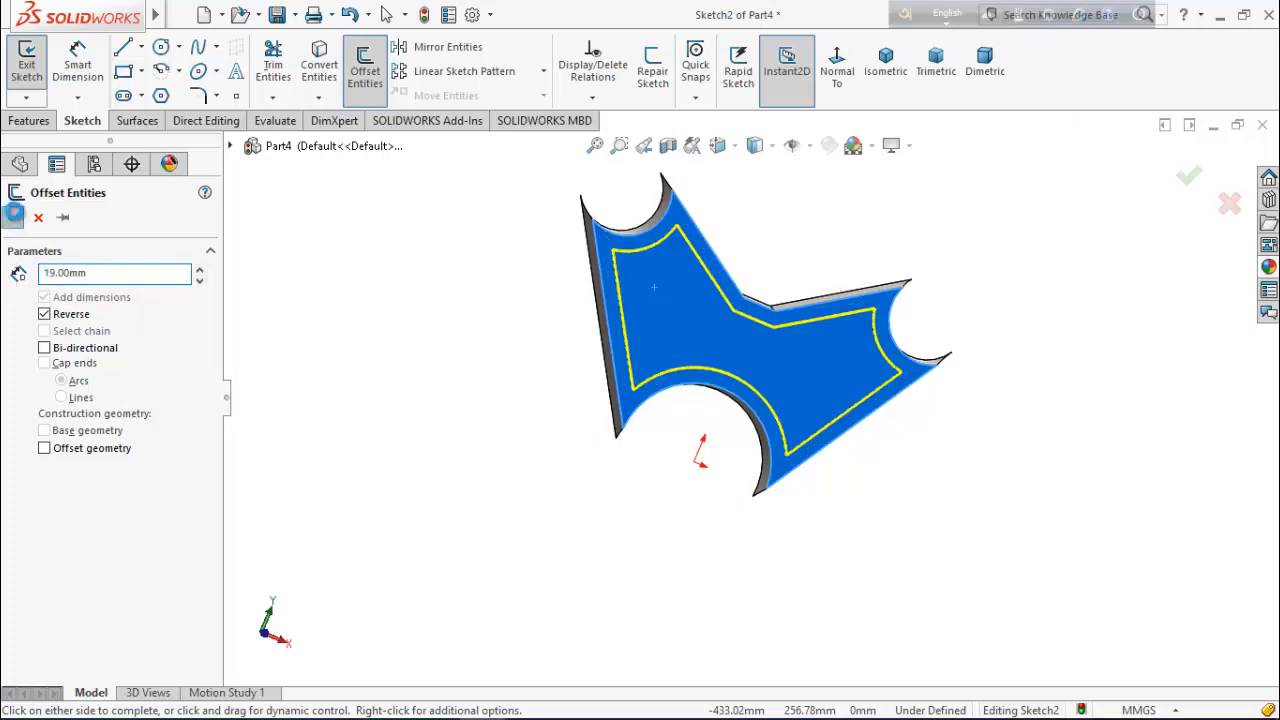
click(15, 218)
- Cut the offset outline 5 mm deep into the front face with a blind Extruded Cut
click(35, 123)
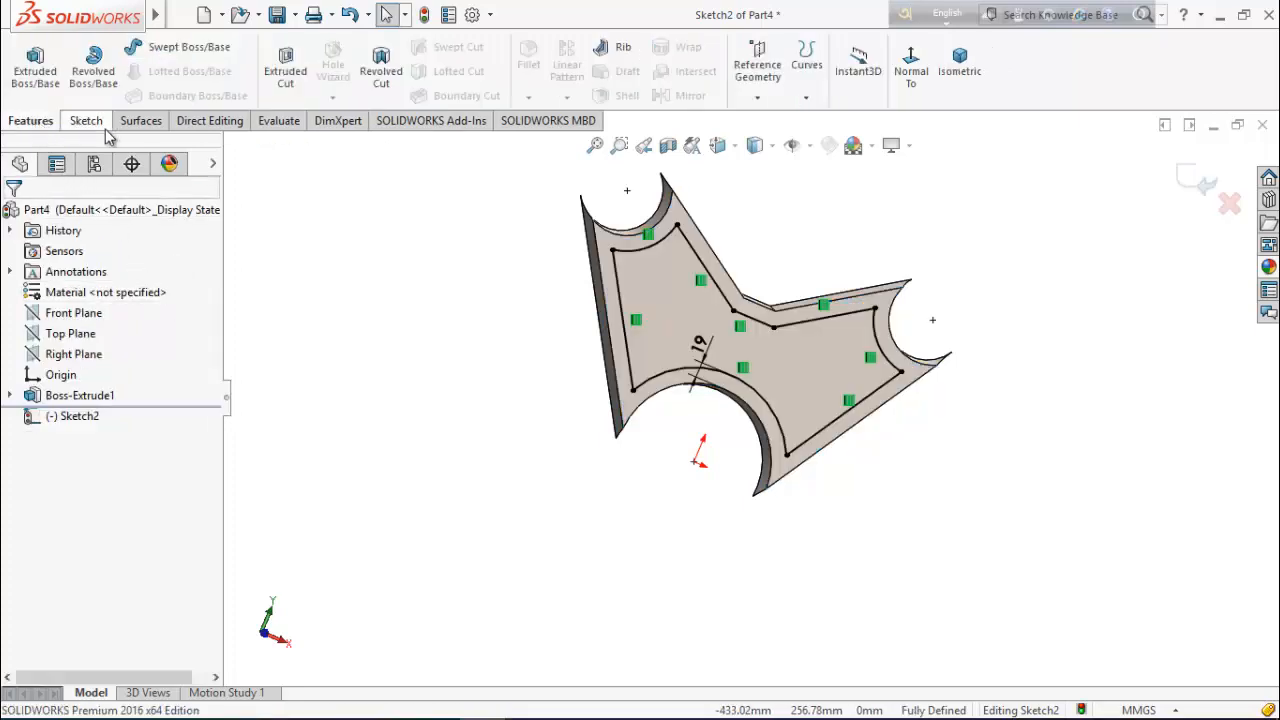
click(285, 66)
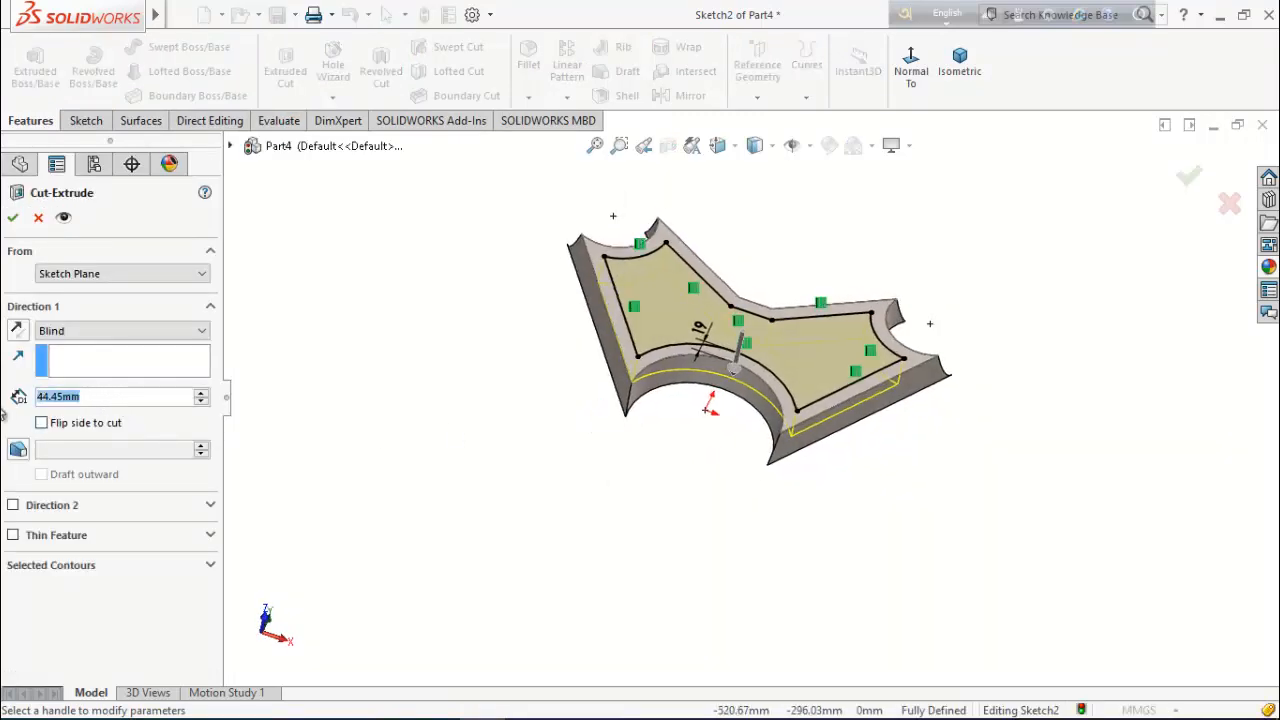
text(5)
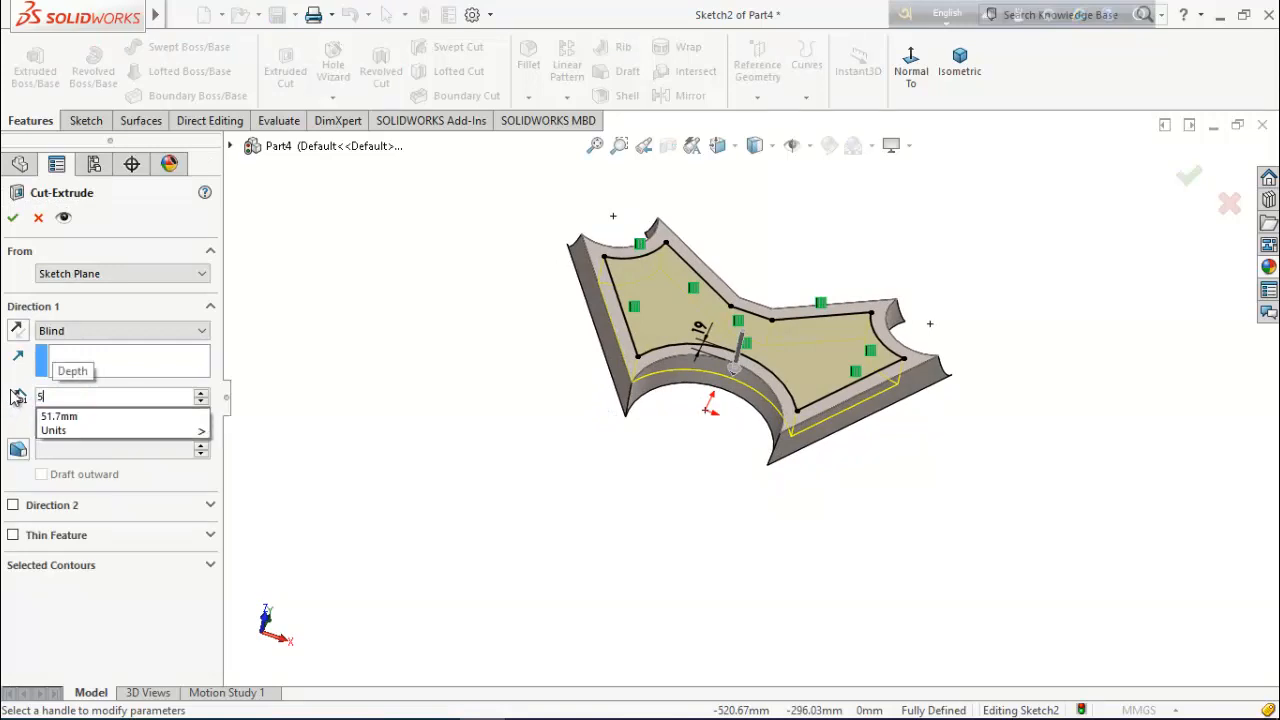
key(Return)
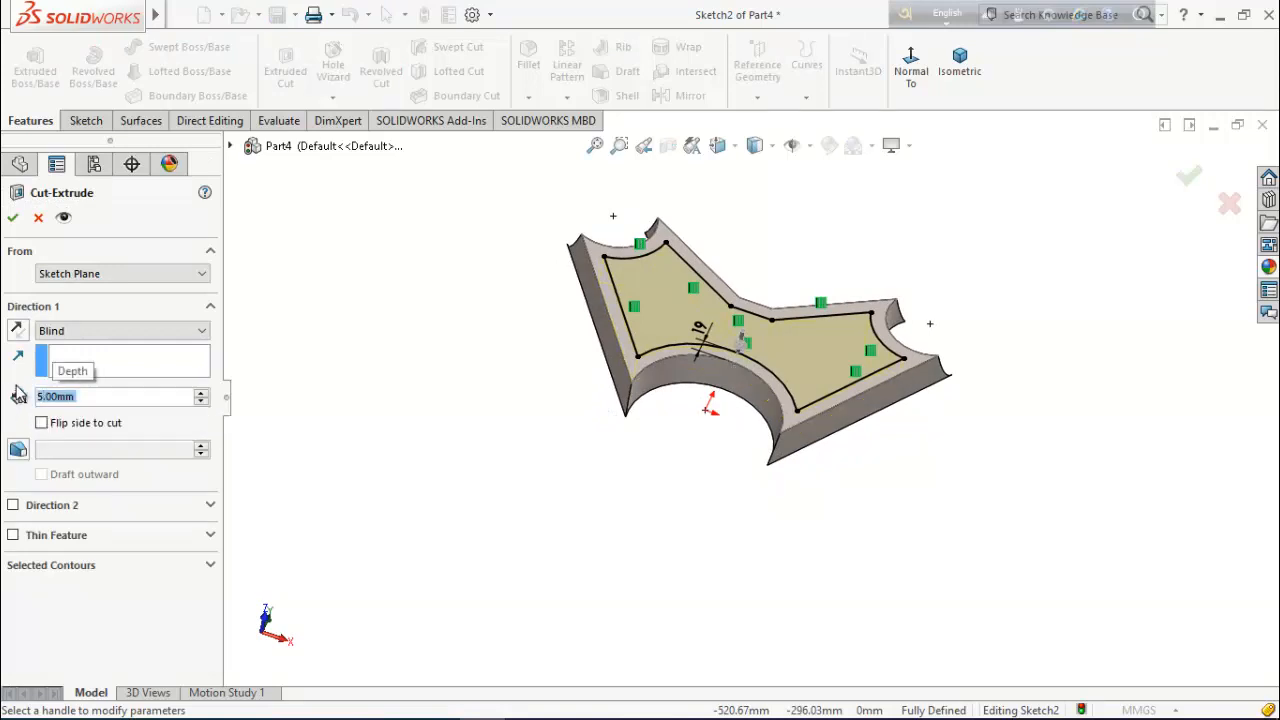
click(14, 218)
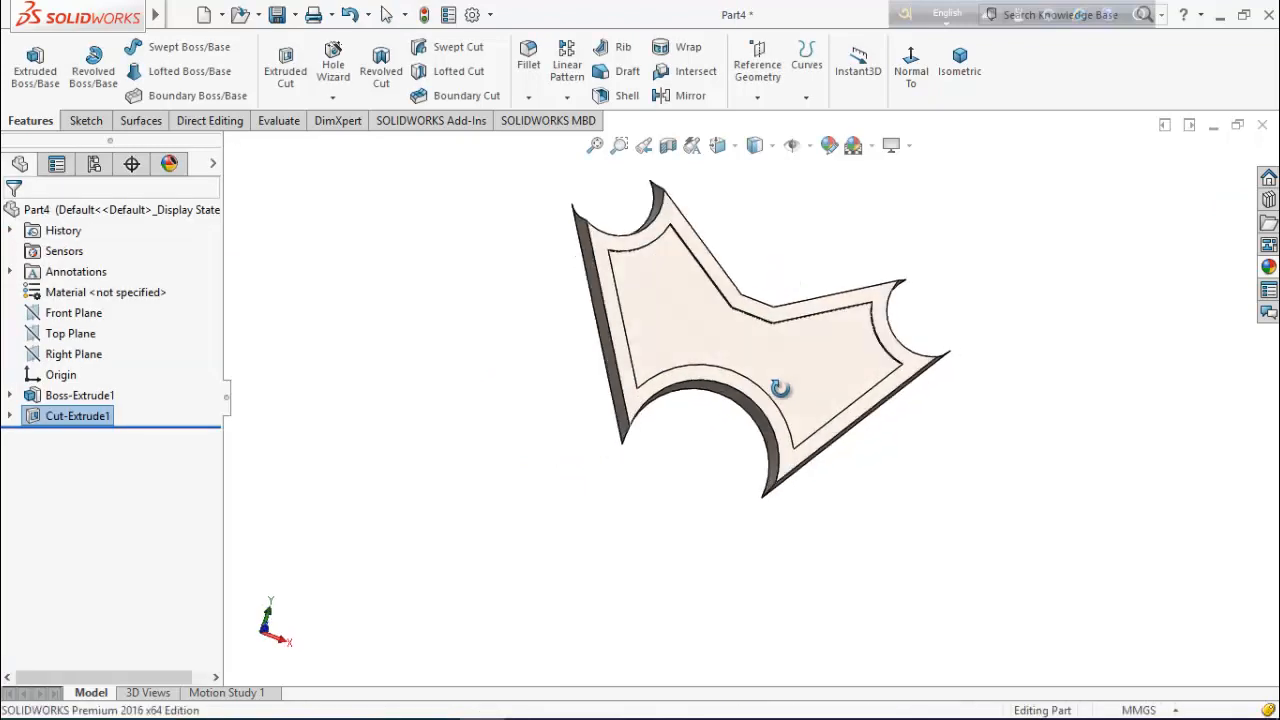
- Start a sketch on the pocket floor, viewed face-on, and draw a circle about 63 mm in diameter on its left half
right_click(672, 305)
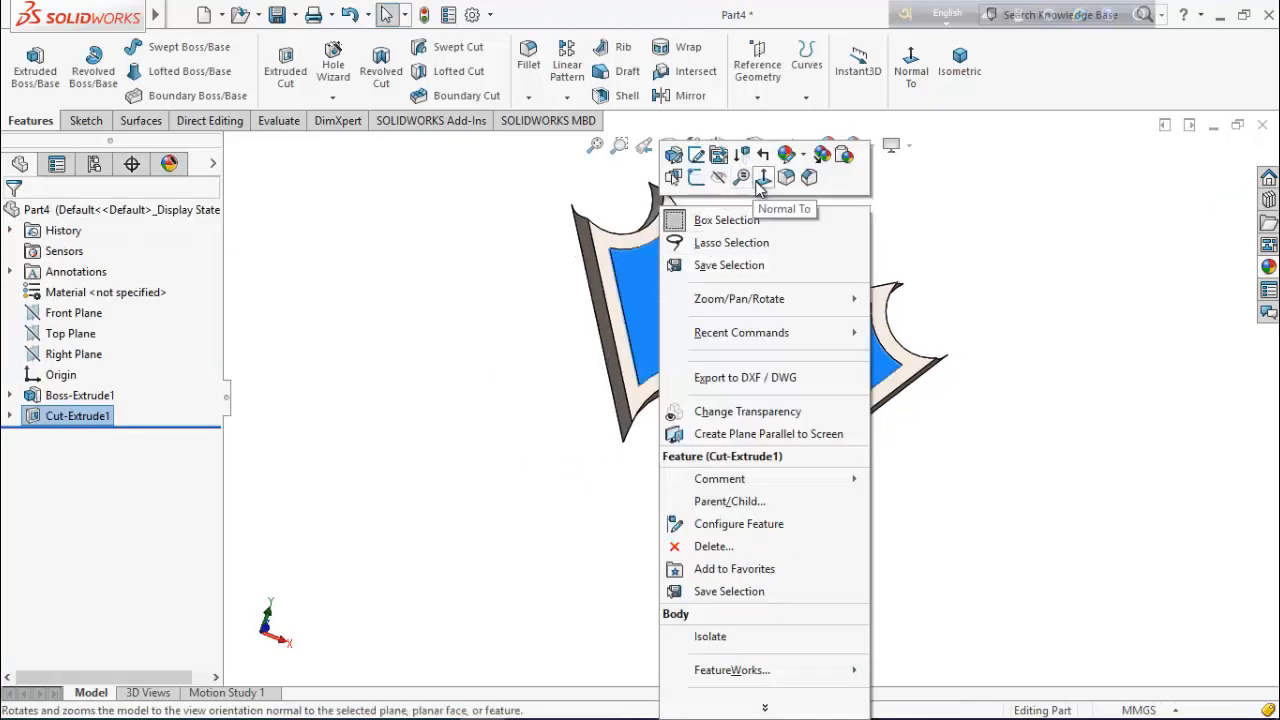
click(696, 154)
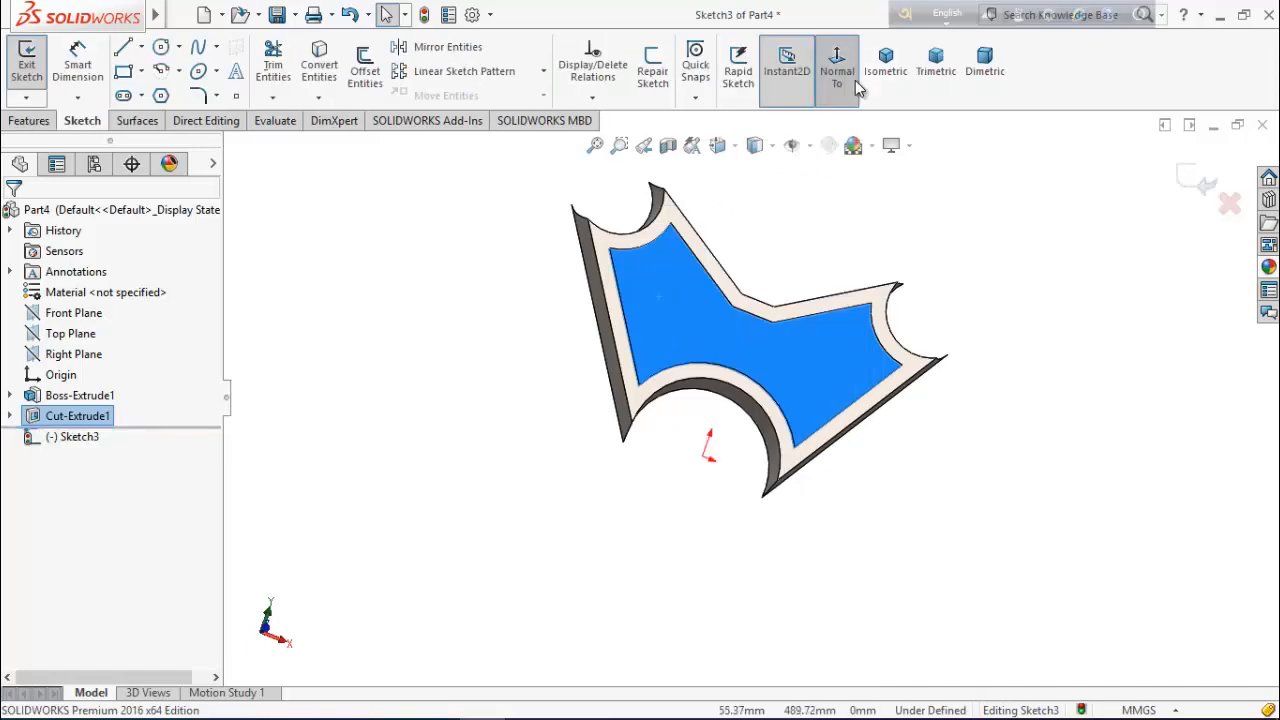
click(855, 80)
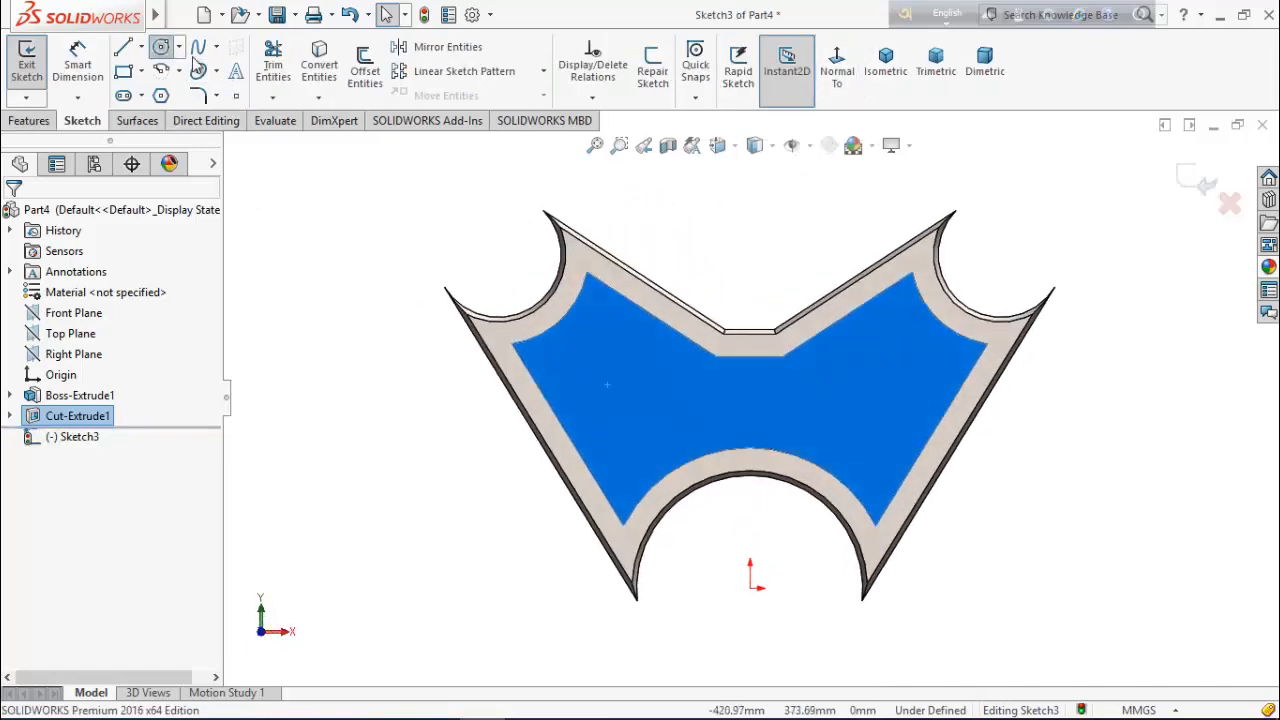
click(160, 47)
click(625, 398)
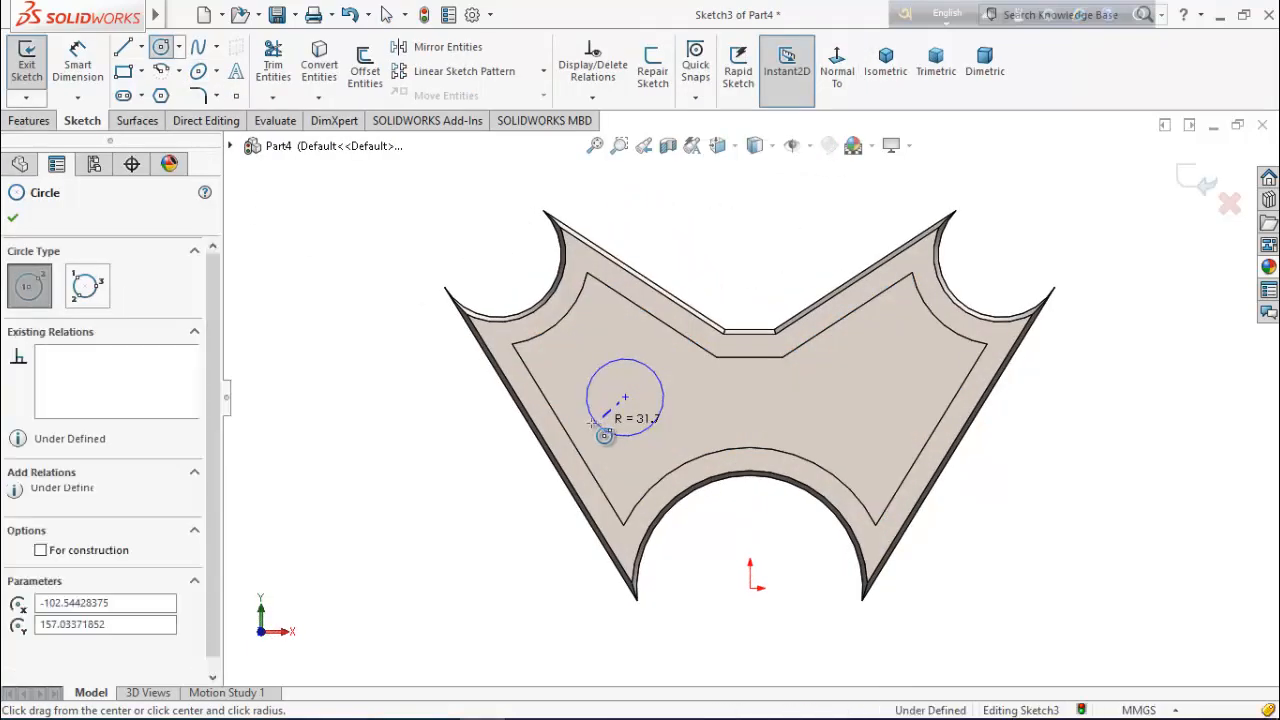
click(604, 436)
right_click(400, 385)
click(375, 374)
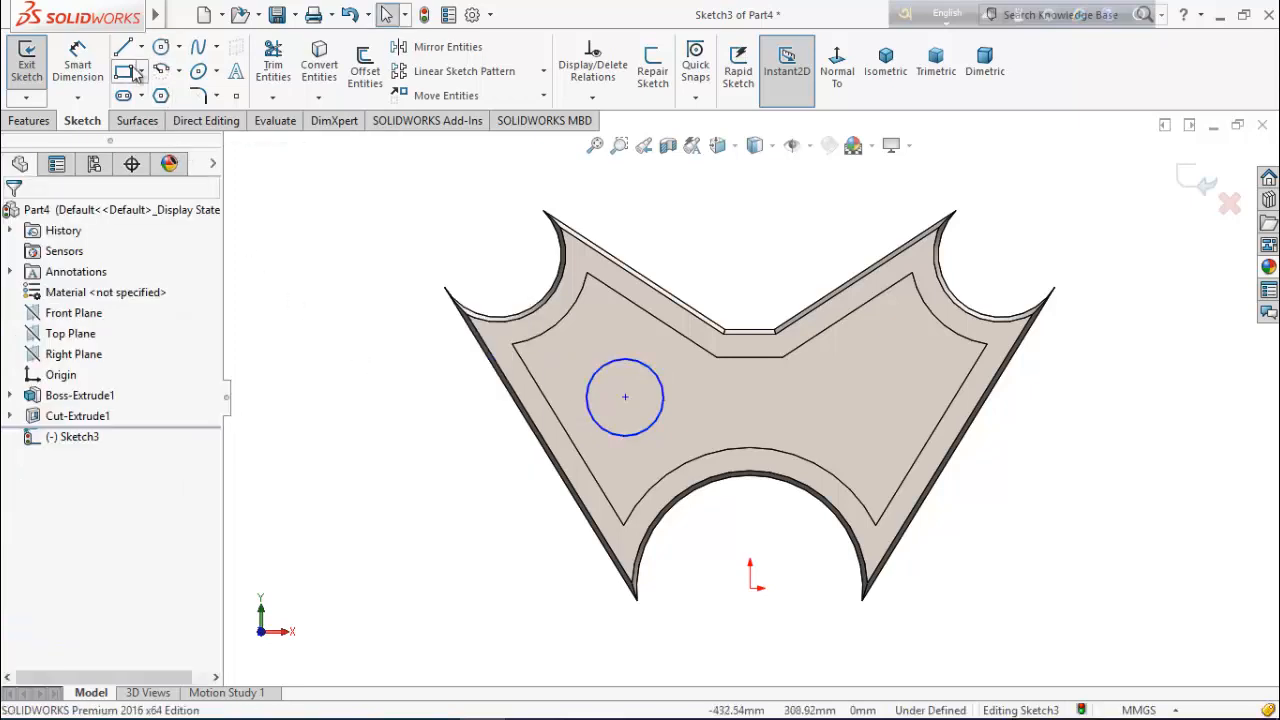
- Sketch a vertical centerline about 270 mm long upward from the origin
click(143, 48)
click(165, 90)
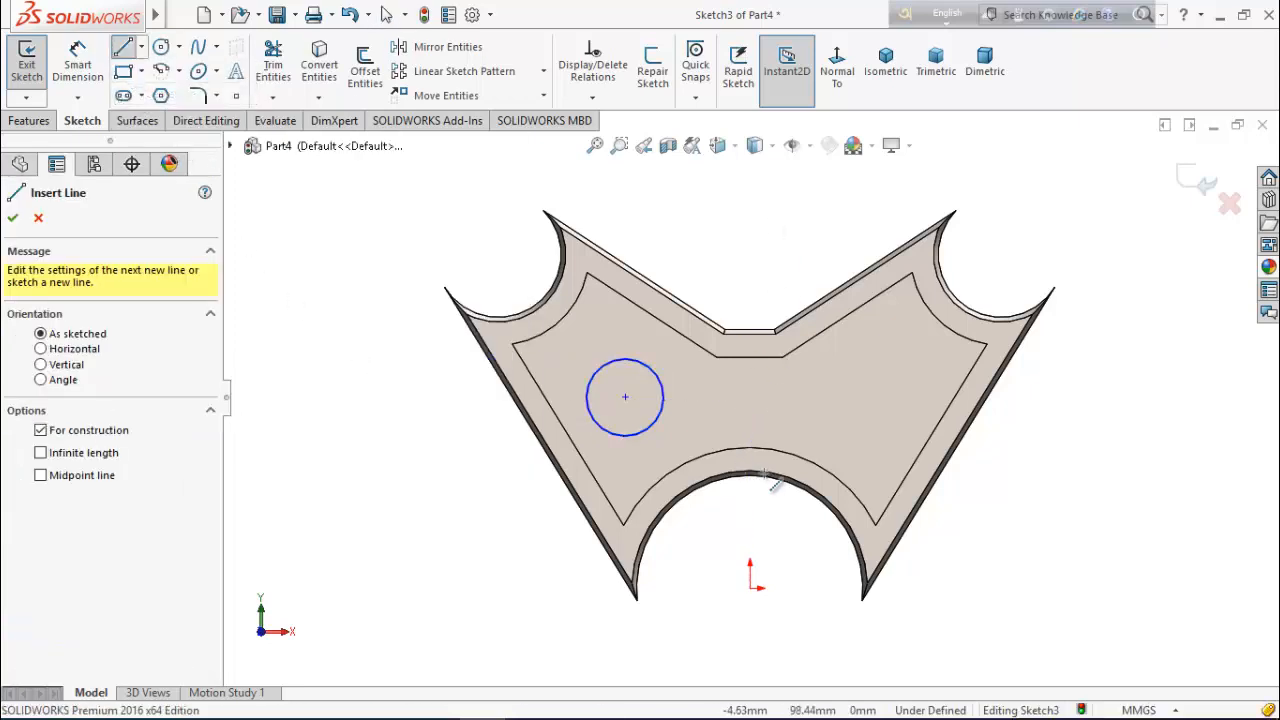
click(750, 588)
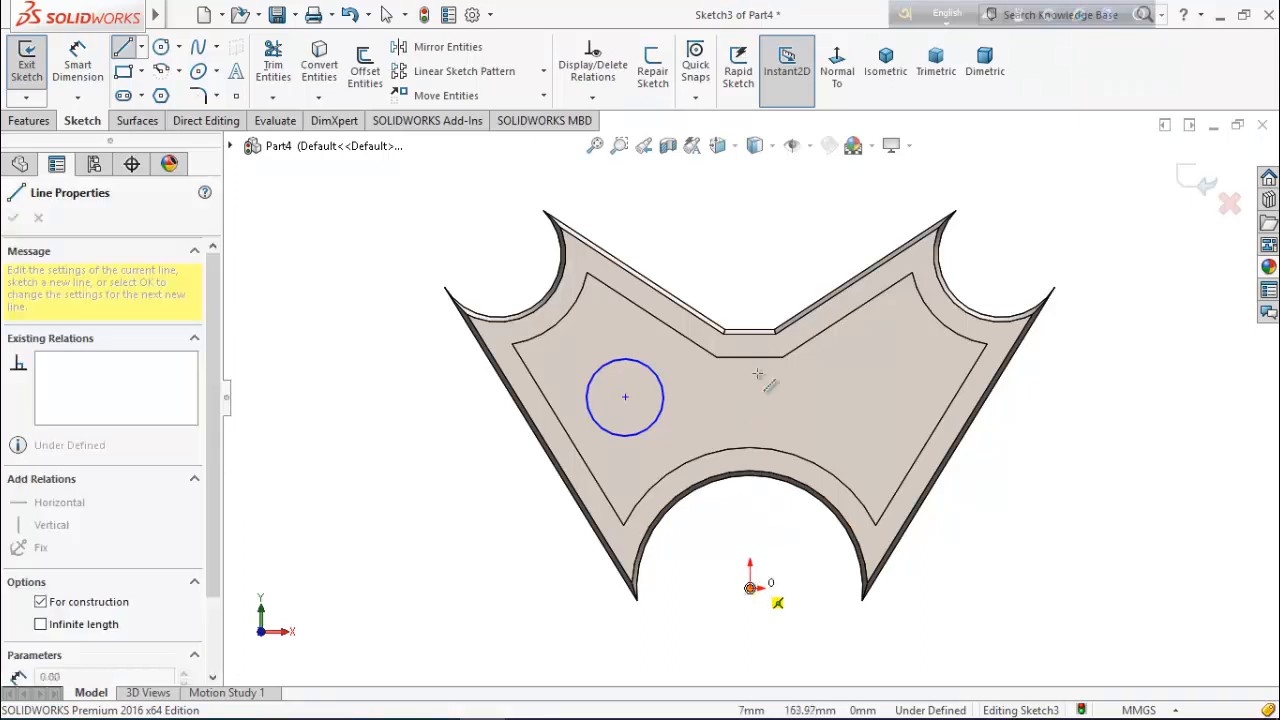
click(749, 262)
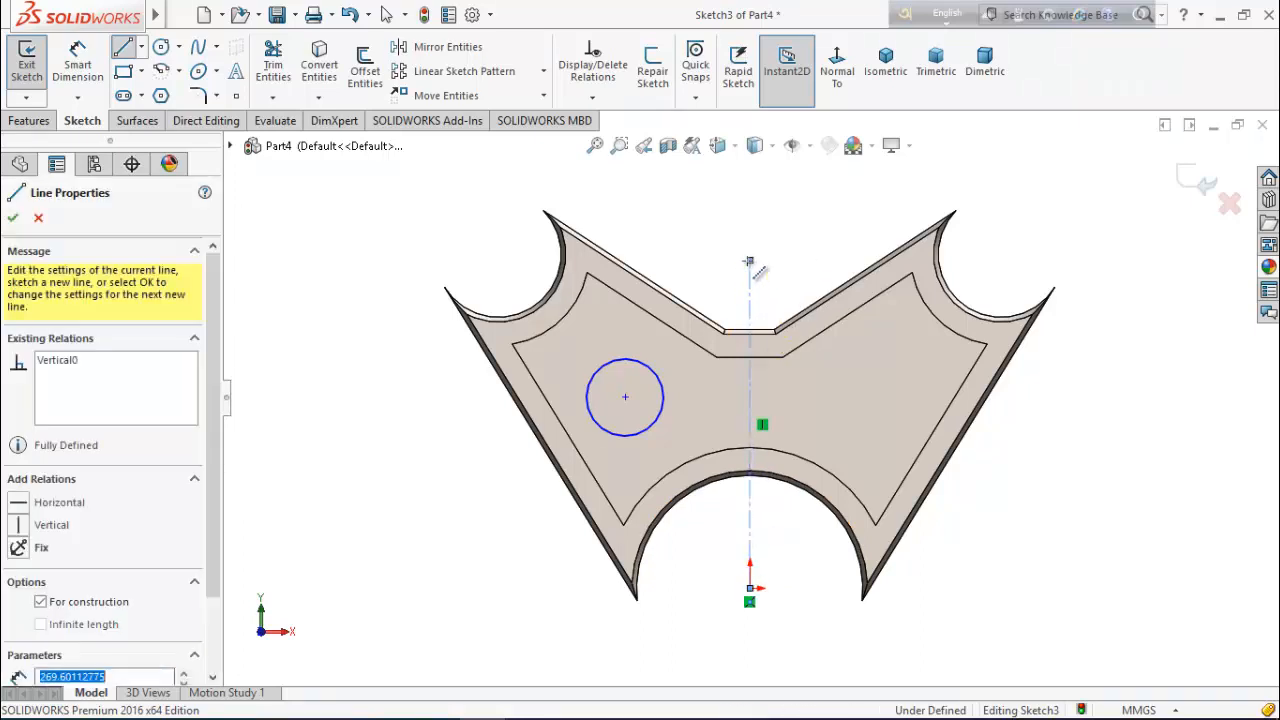
right_click(805, 245)
click(830, 252)
- Dimension the horizontal distance from the circle's center to the vertical centerline as 113 mm
click(77, 65)
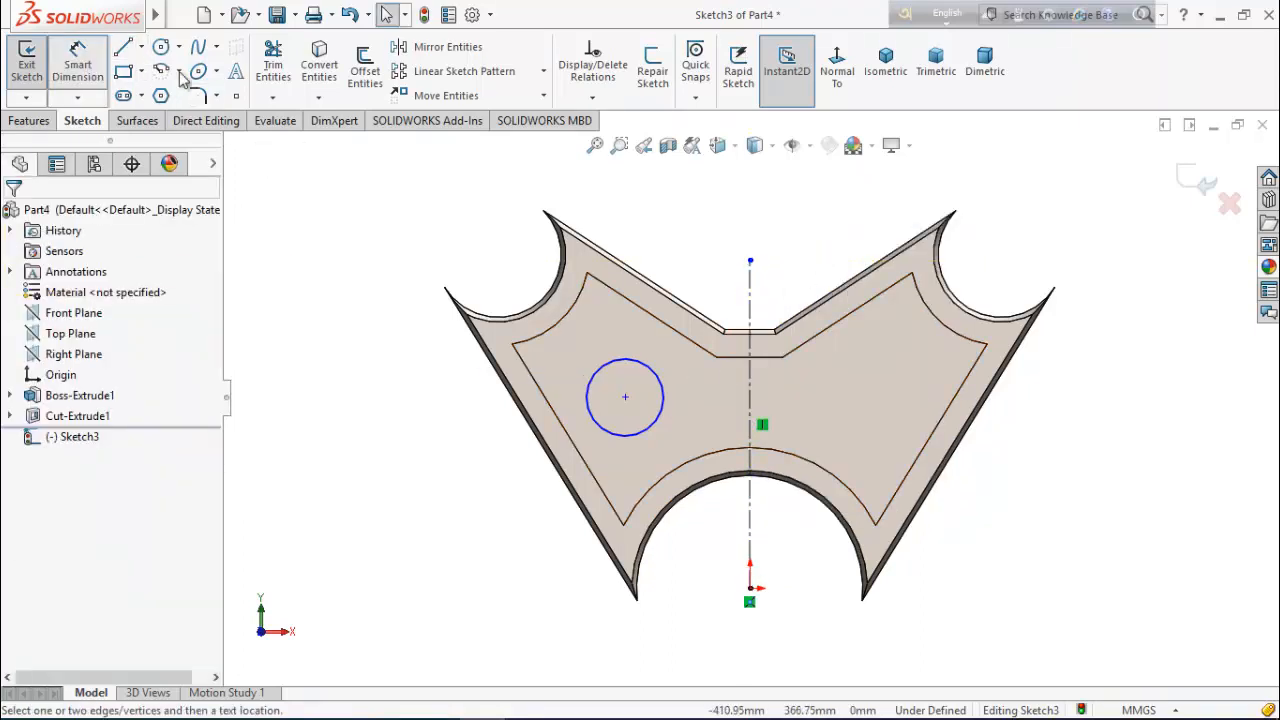
click(625, 397)
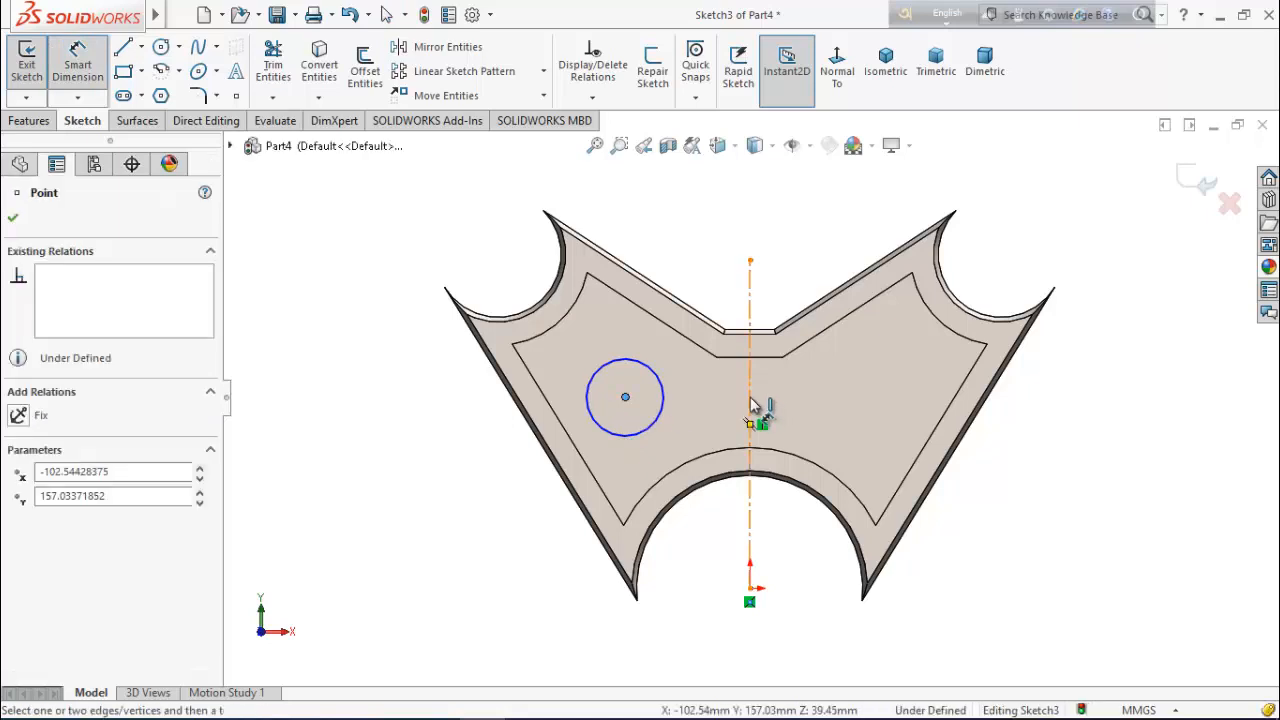
click(752, 408)
click(683, 260)
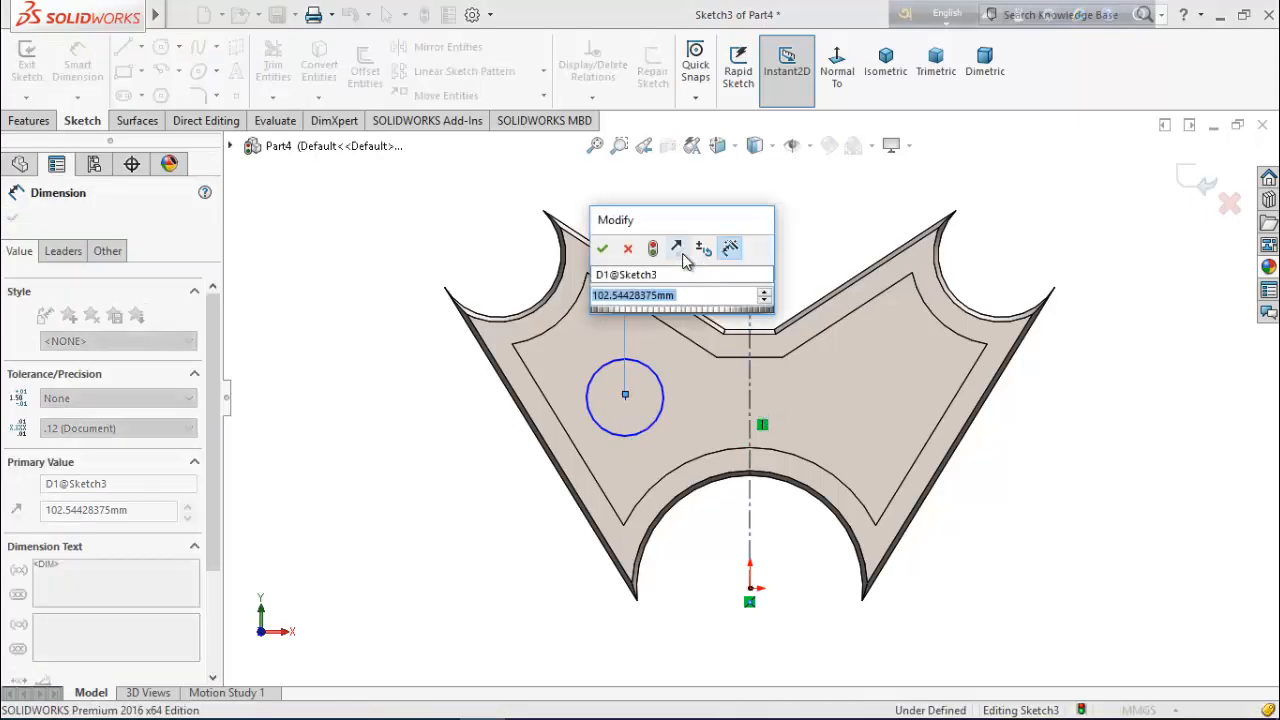
text(113)
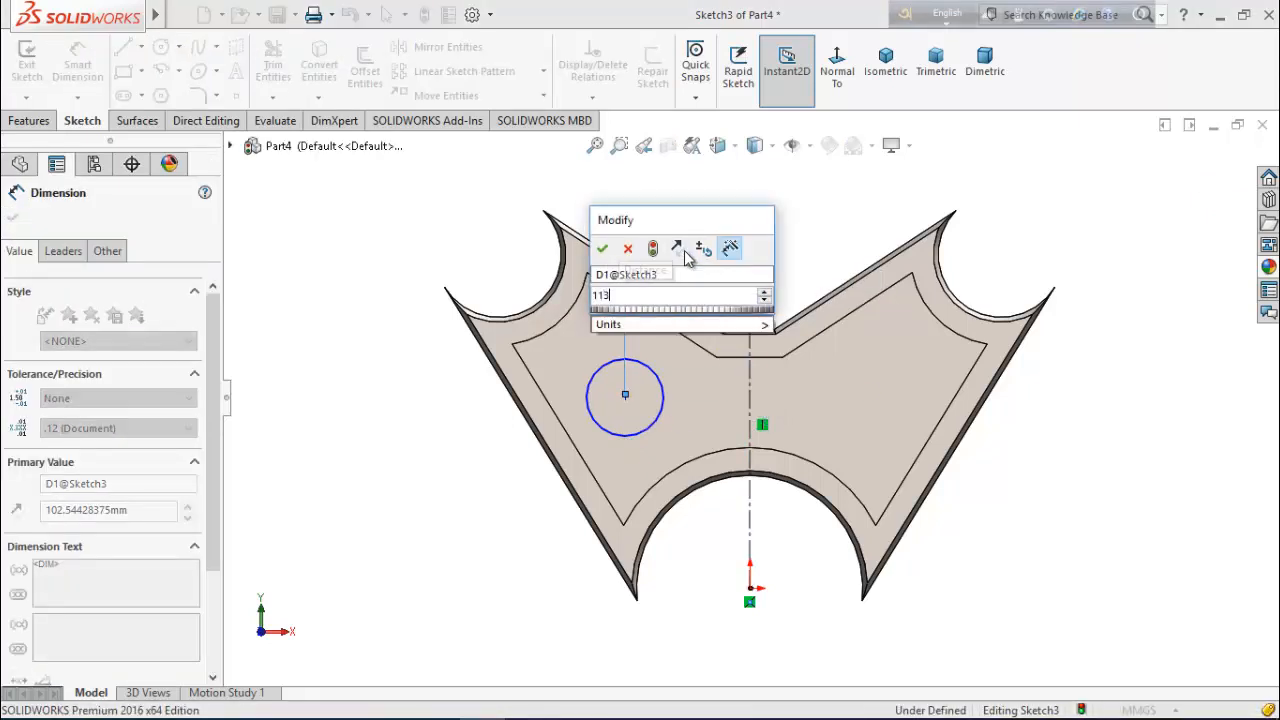
key(Return)
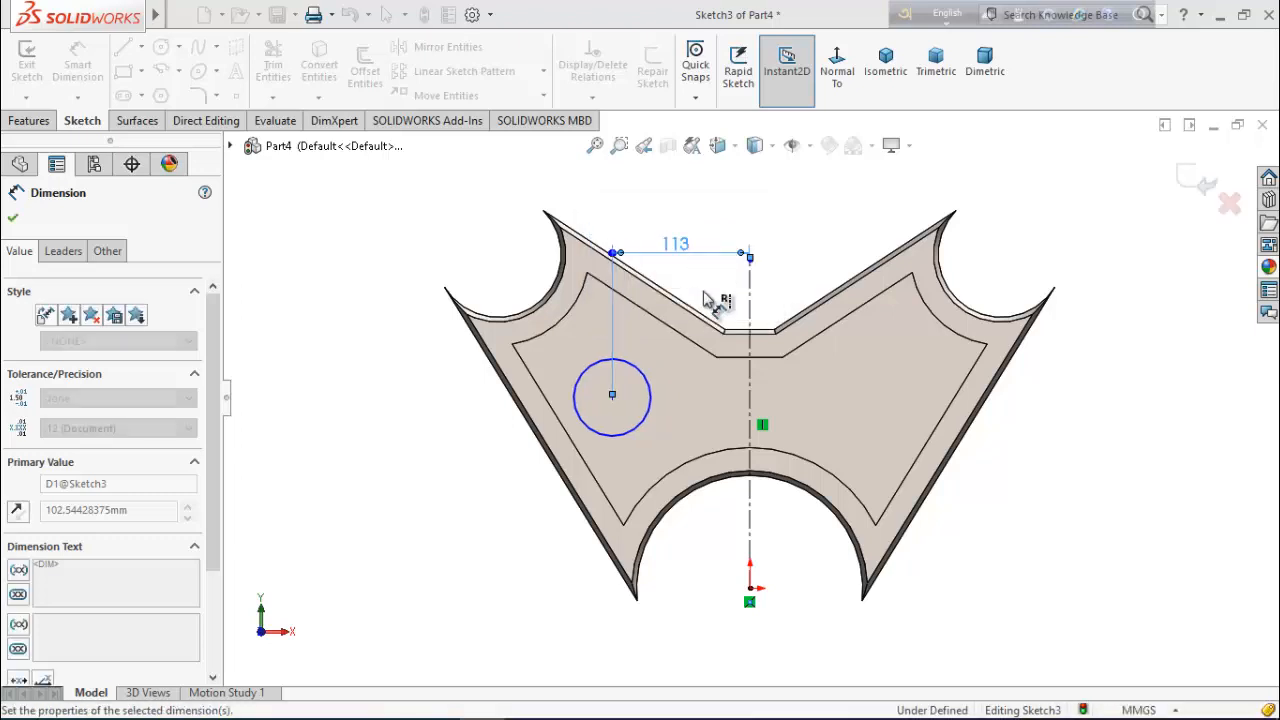
- Dimension the circle's diameter as 57 mm
click(577, 410)
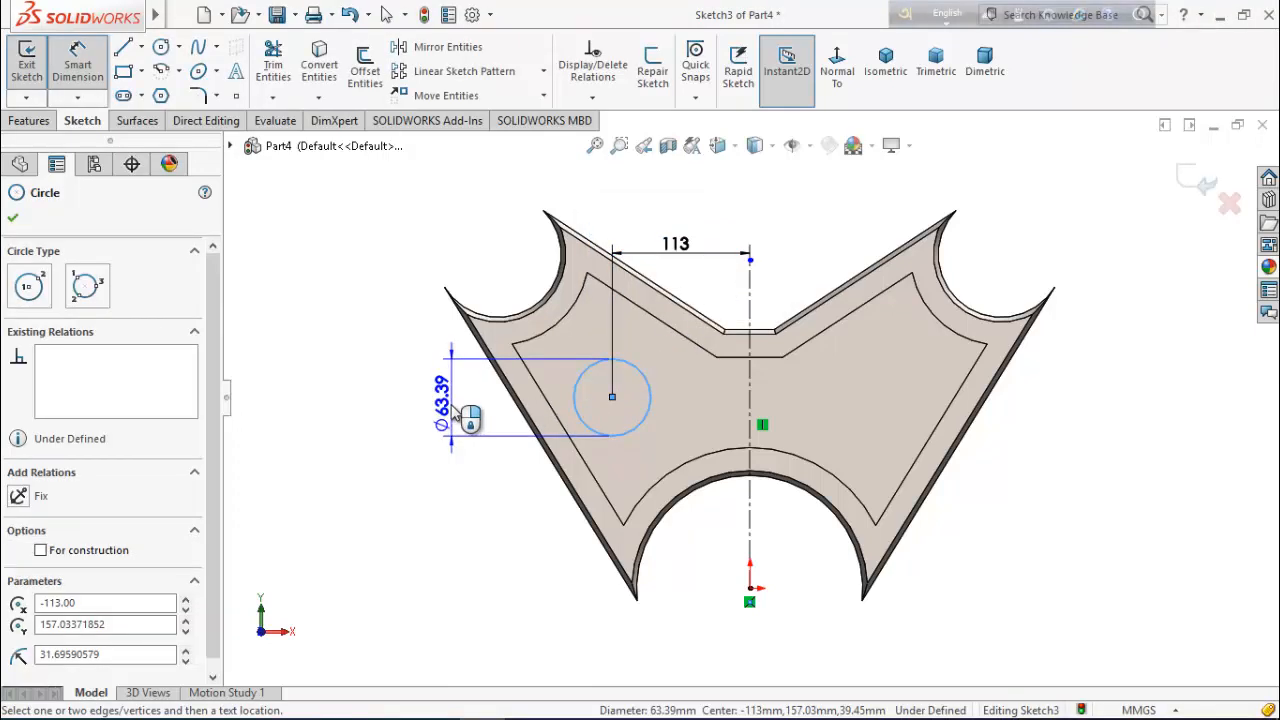
click(462, 414)
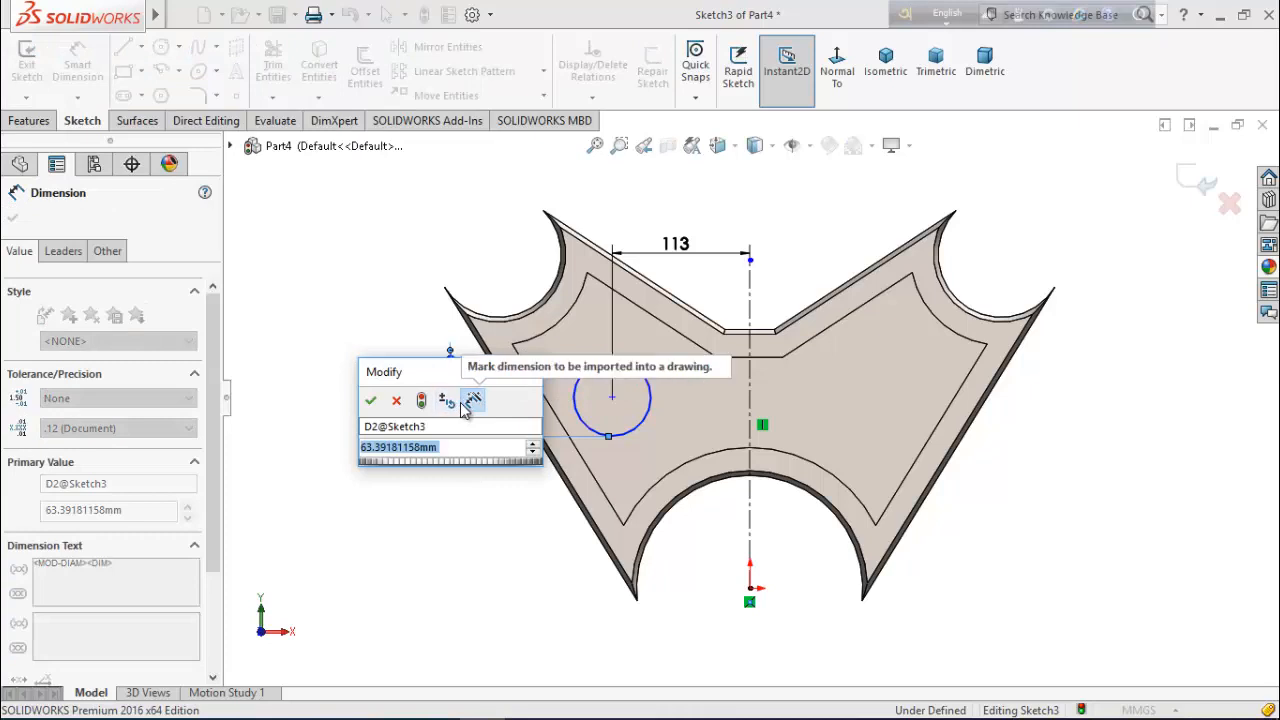
text(57)
key(Return)
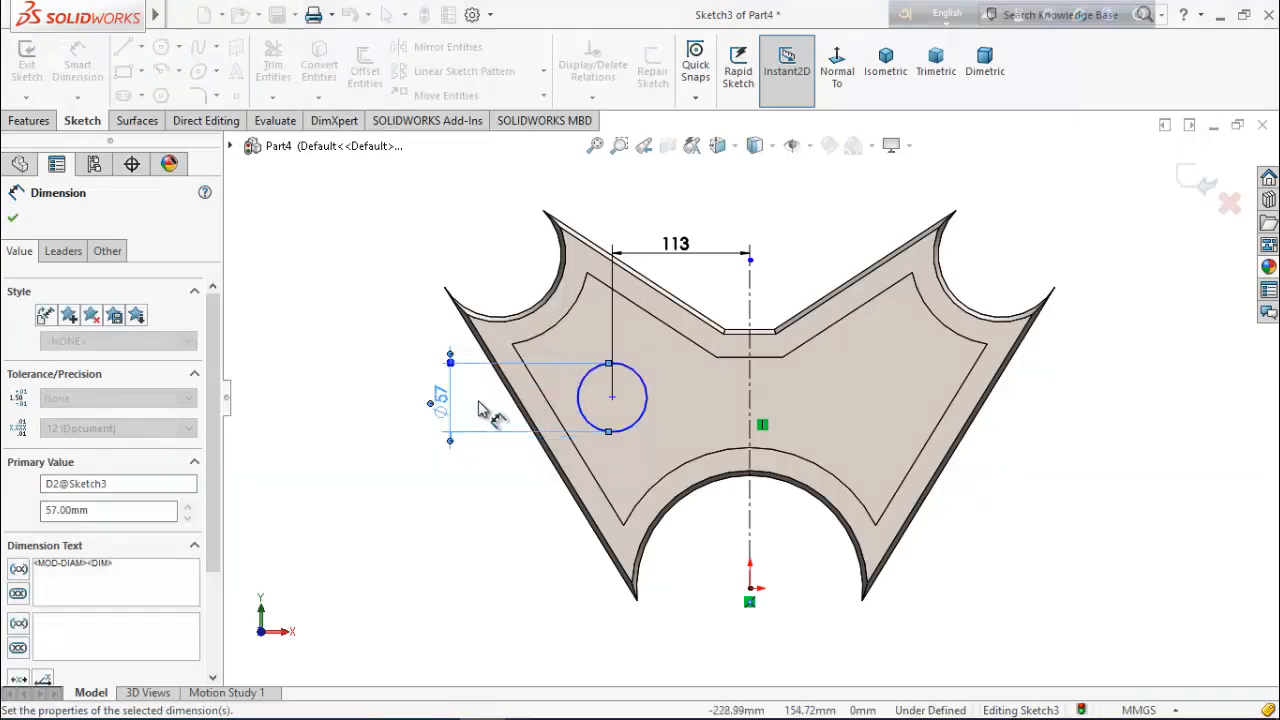
- Dimension the vertical distance from the circle's center to the origin as 175.75 mm
click(613, 398)
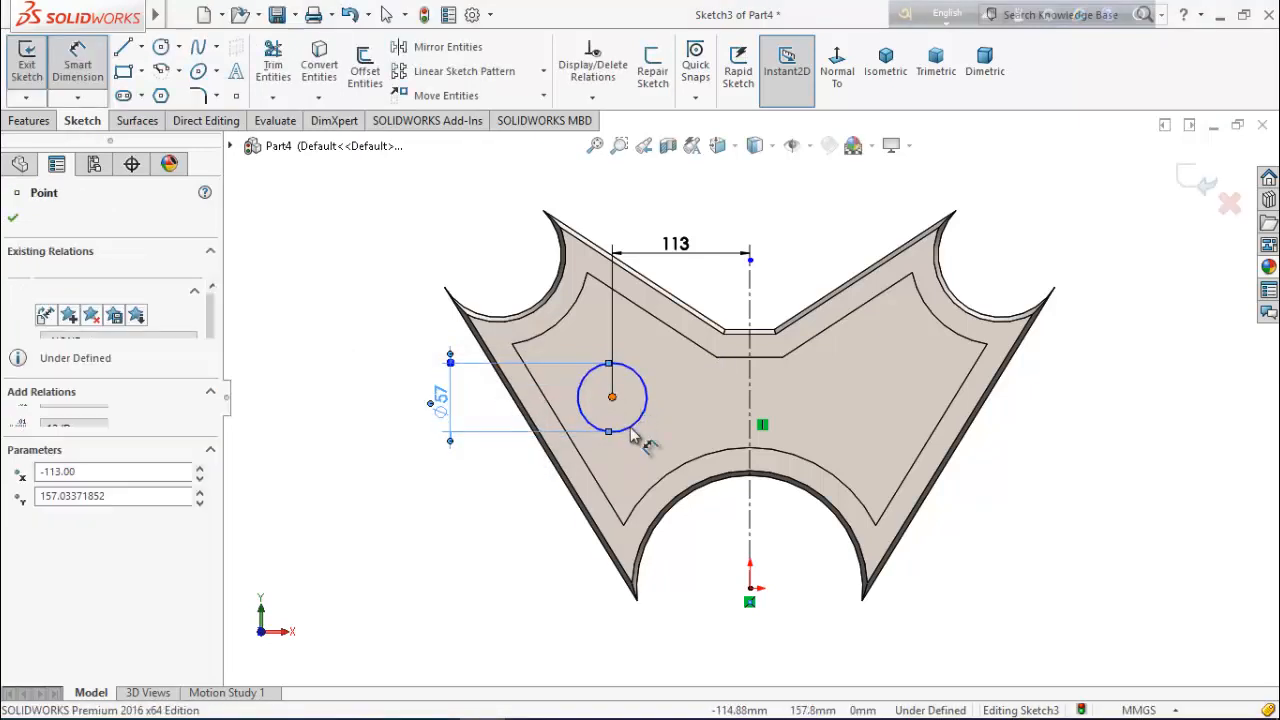
click(750, 589)
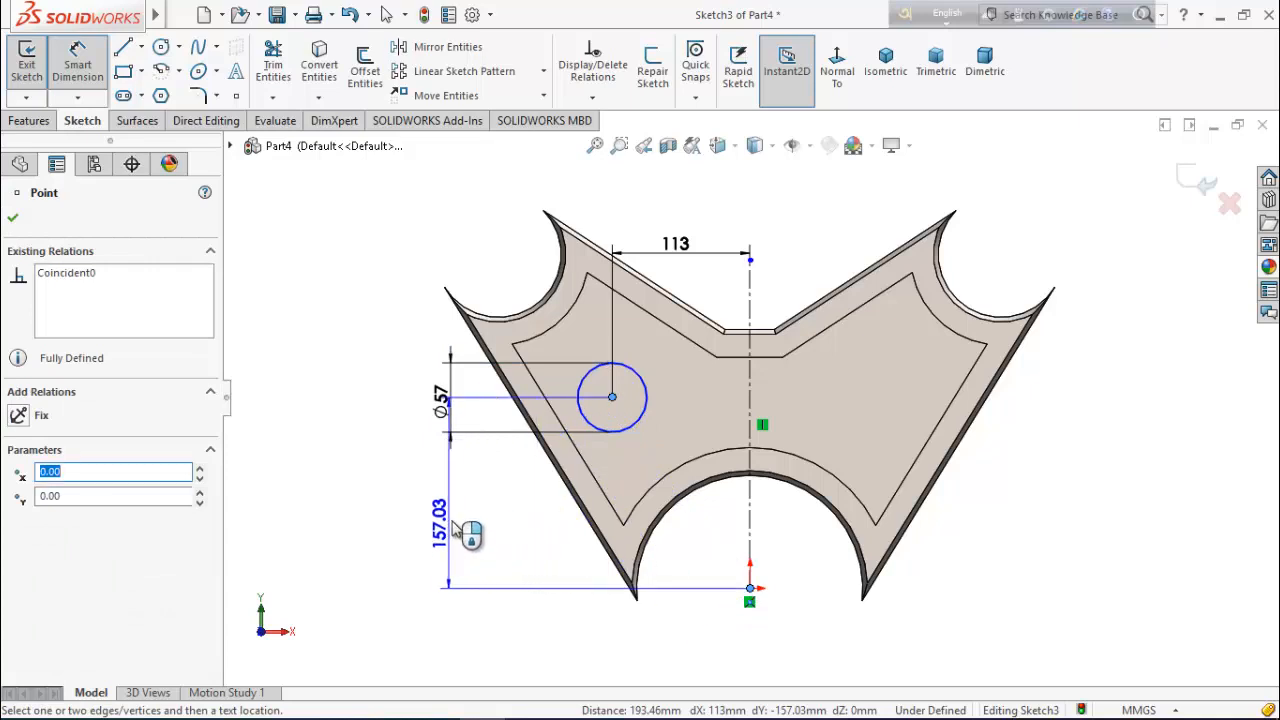
click(457, 518)
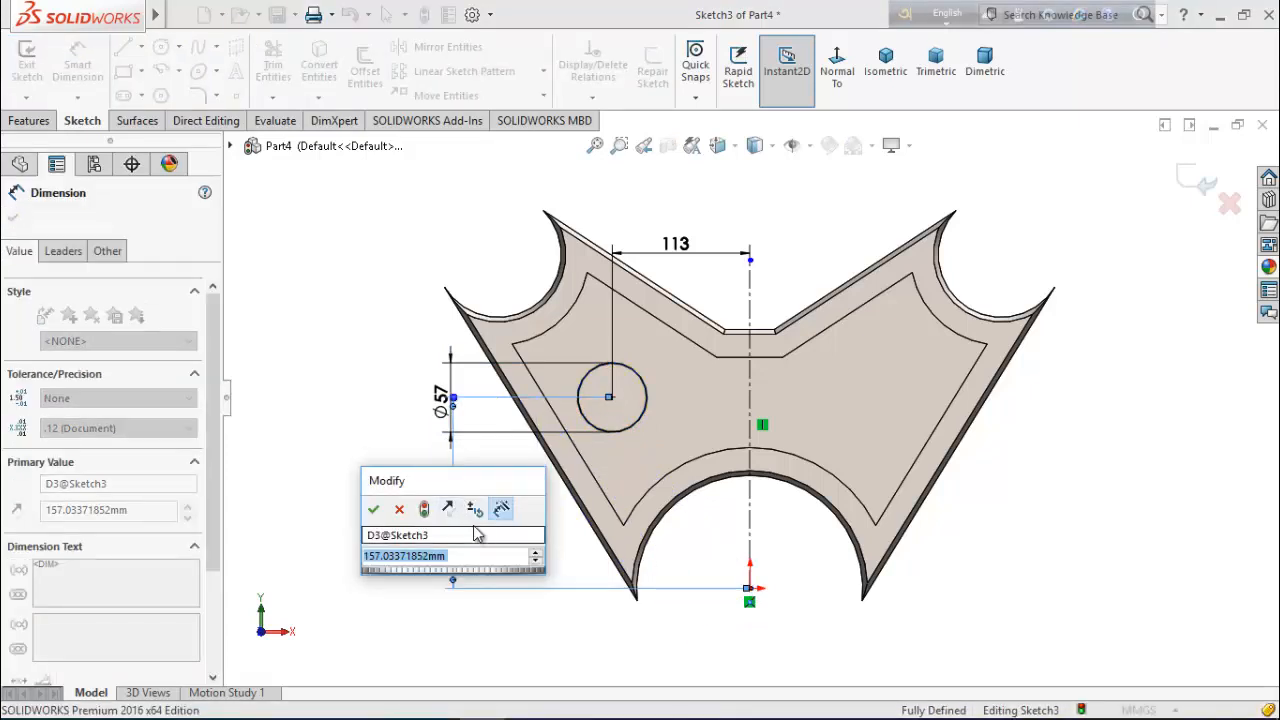
text(1)
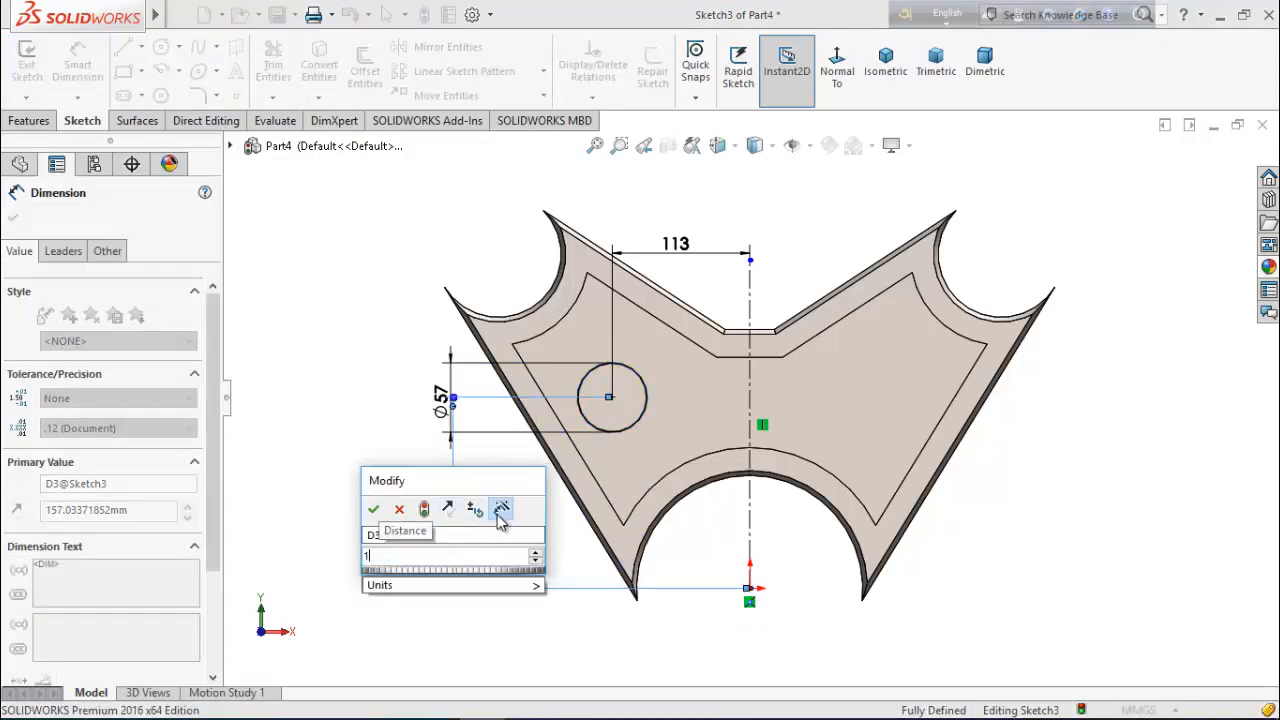
text(75)
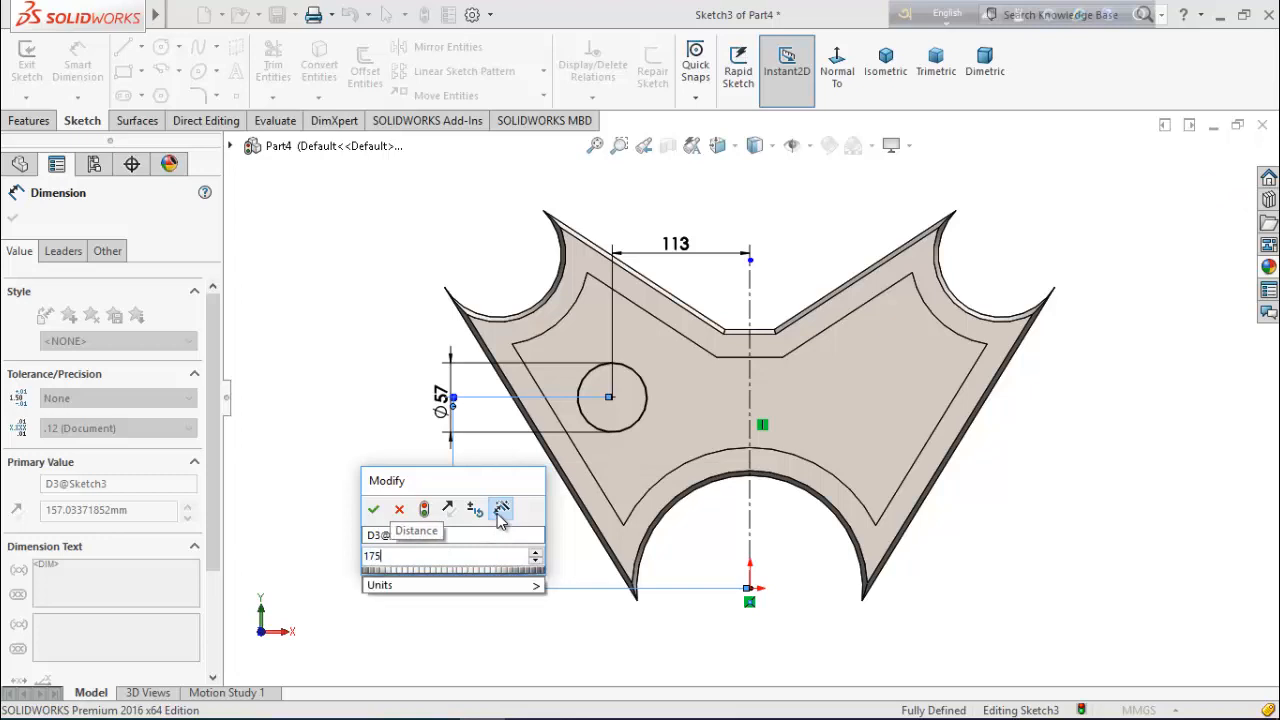
text(.75)
key(Return)
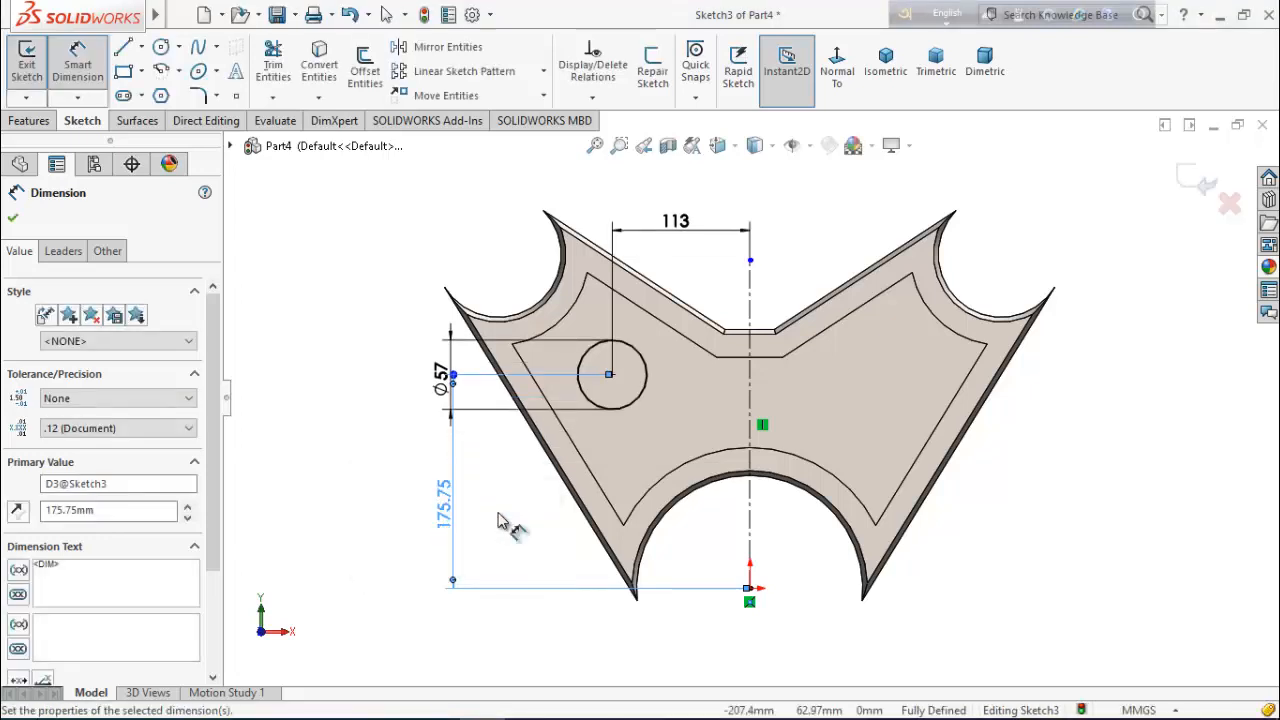
click(12, 217)
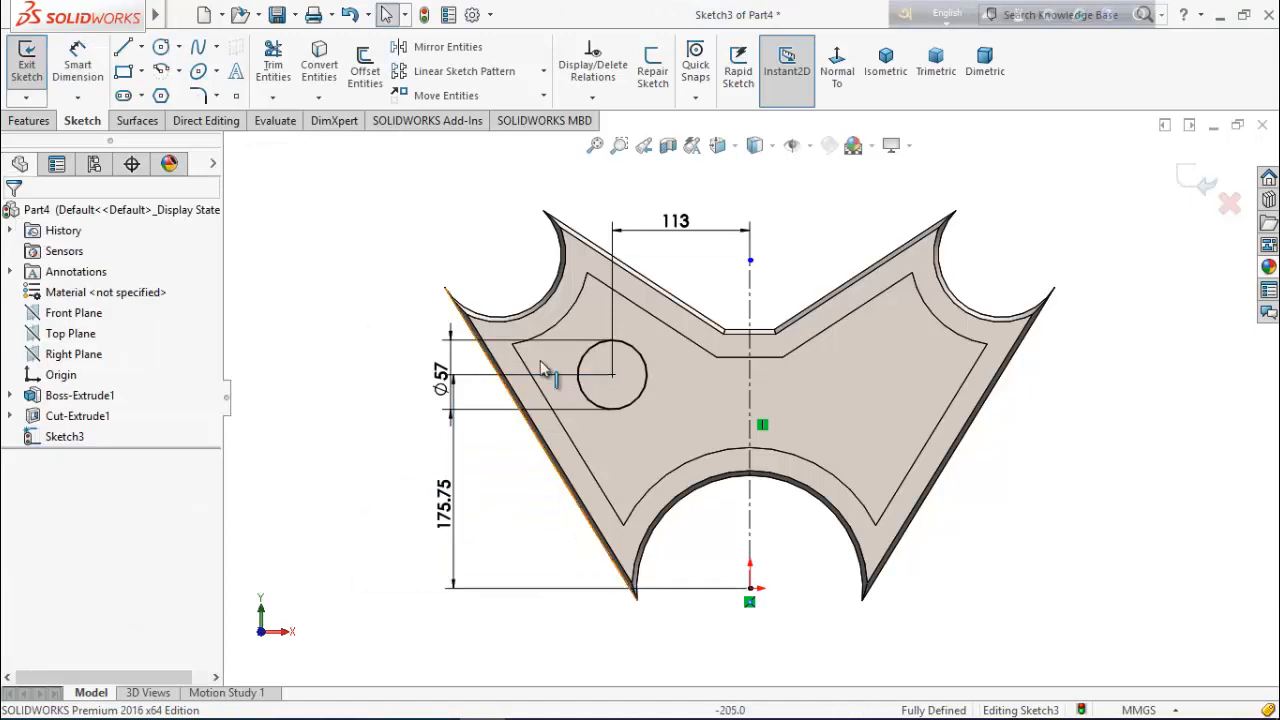
- Mirror the circle about the vertical centerline, keeping the original
click(636, 400)
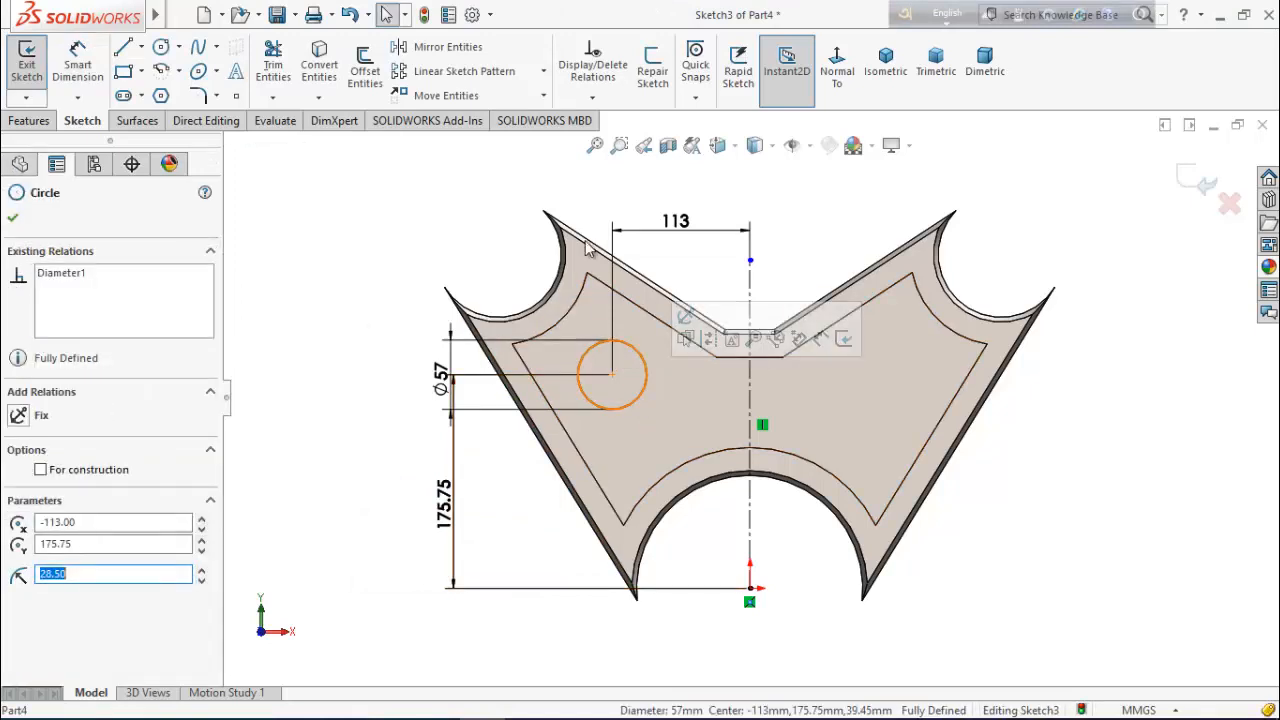
click(442, 53)
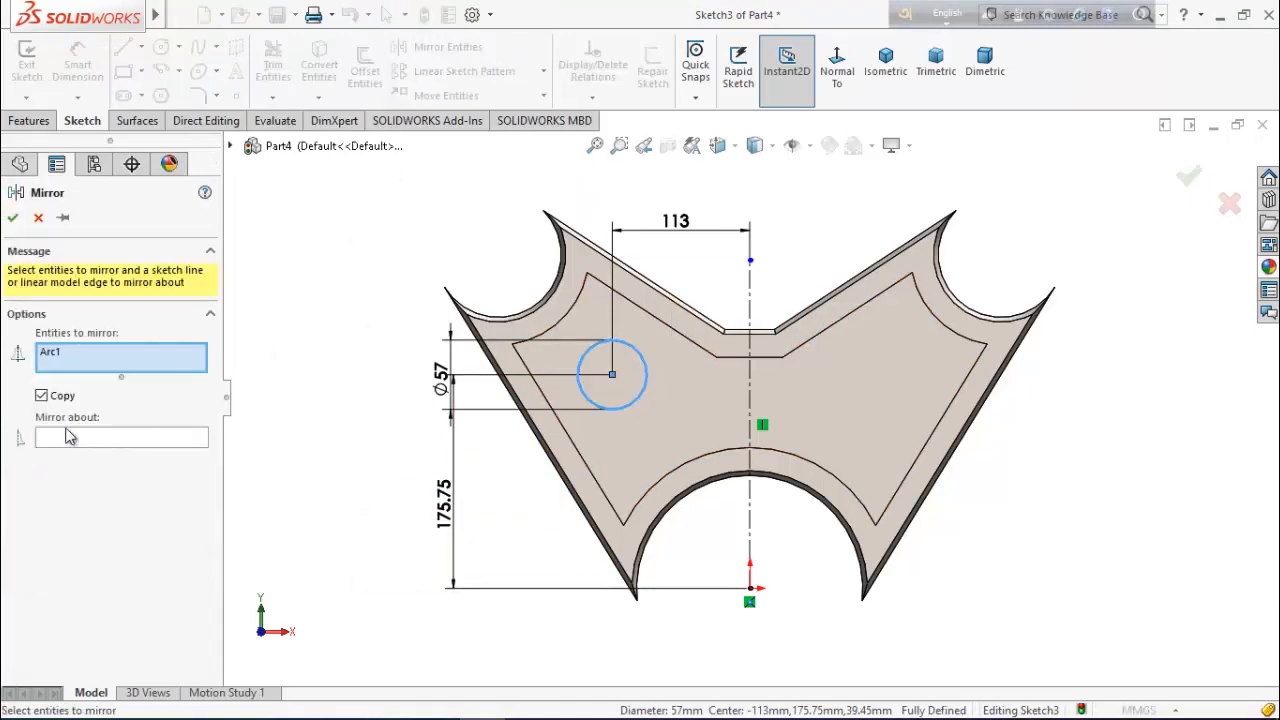
click(76, 442)
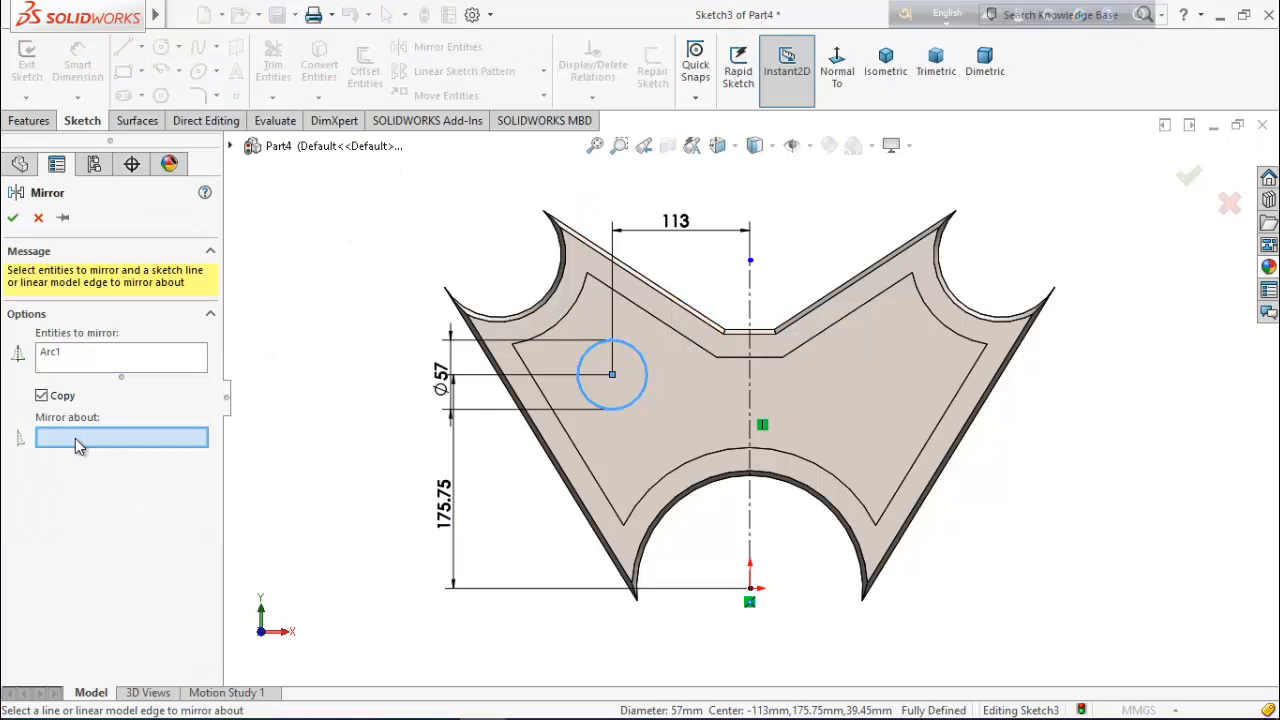
click(750, 392)
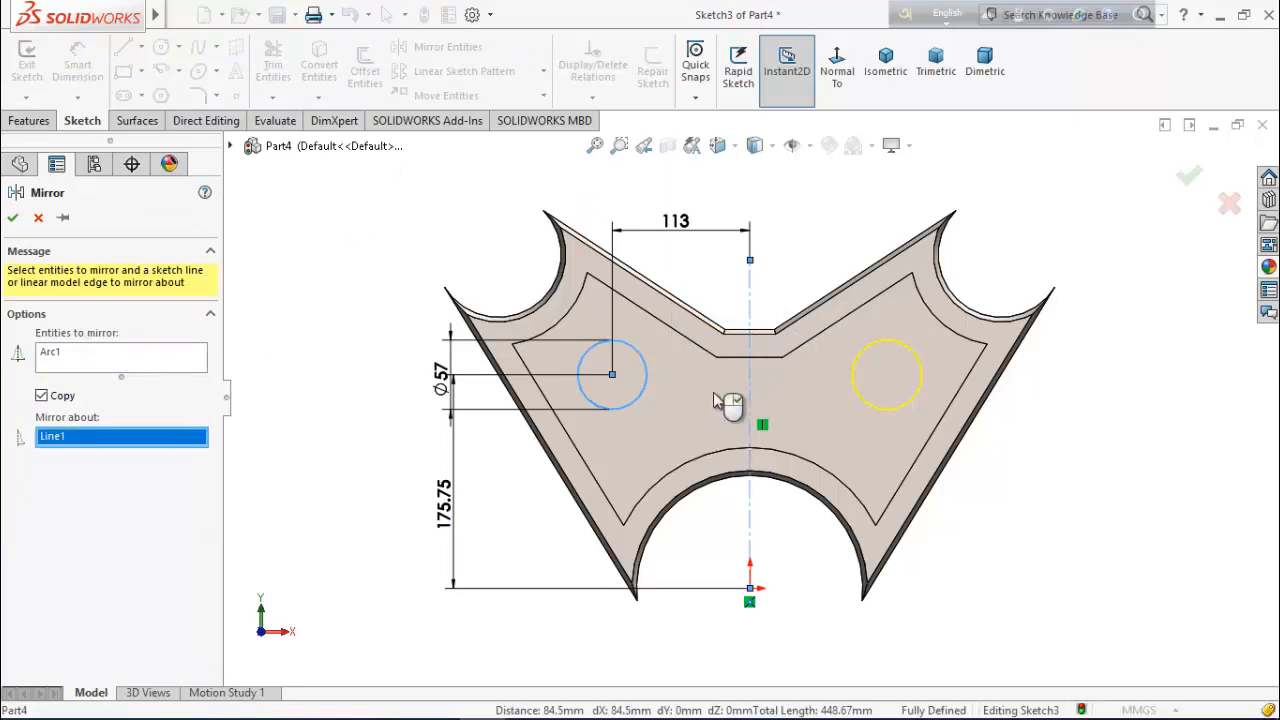
click(12, 217)
- Extrude both circles as blind bosses 12.7 mm high from the pocket floor, merged with the part
click(29, 121)
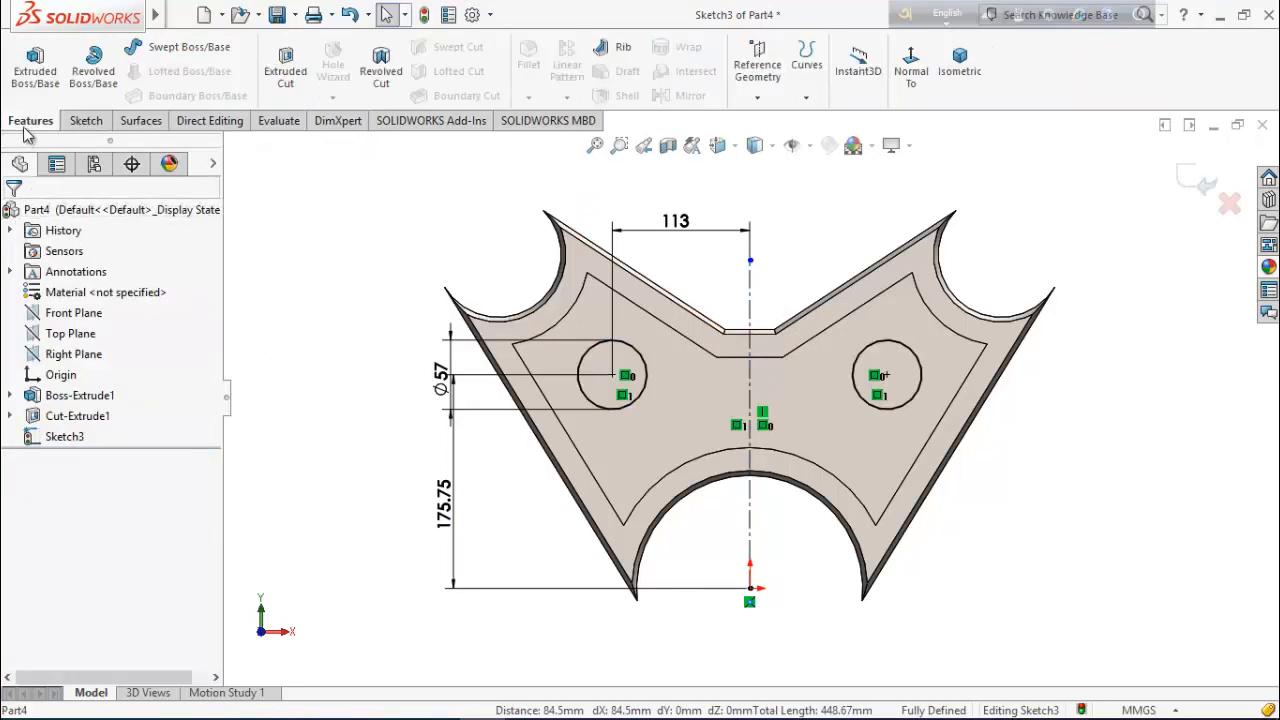
click(45, 84)
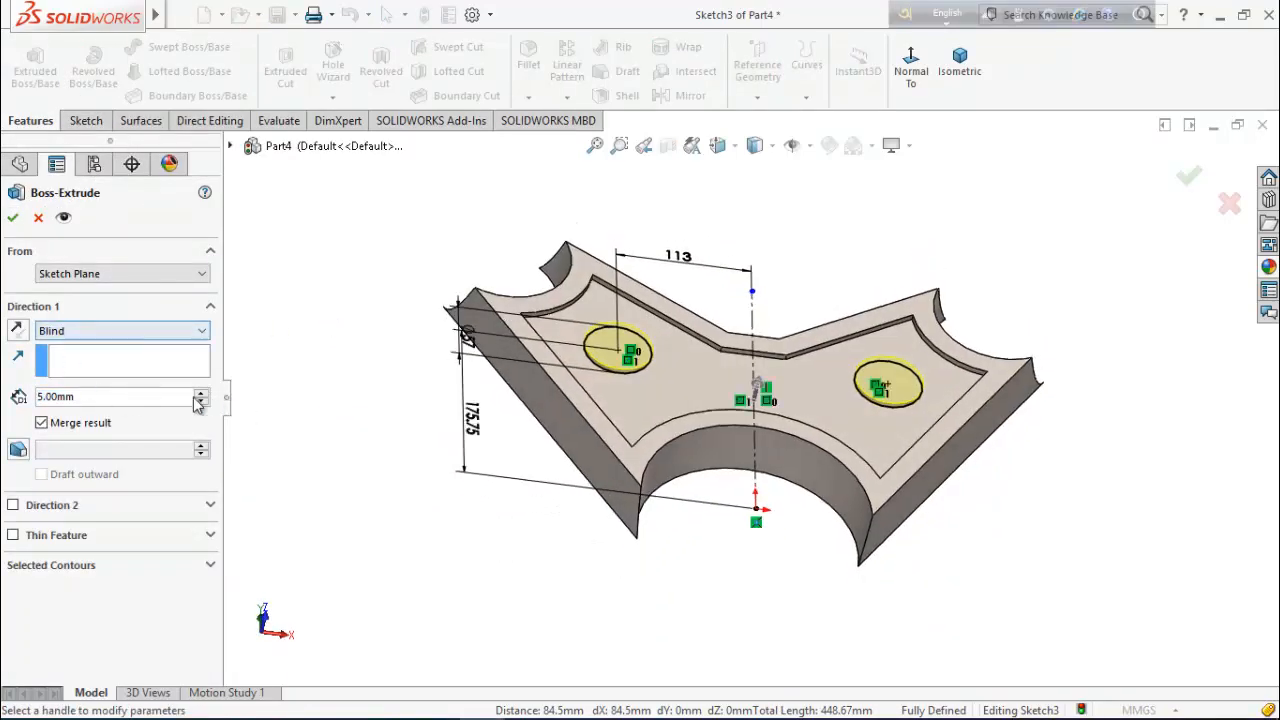
click(116, 396)
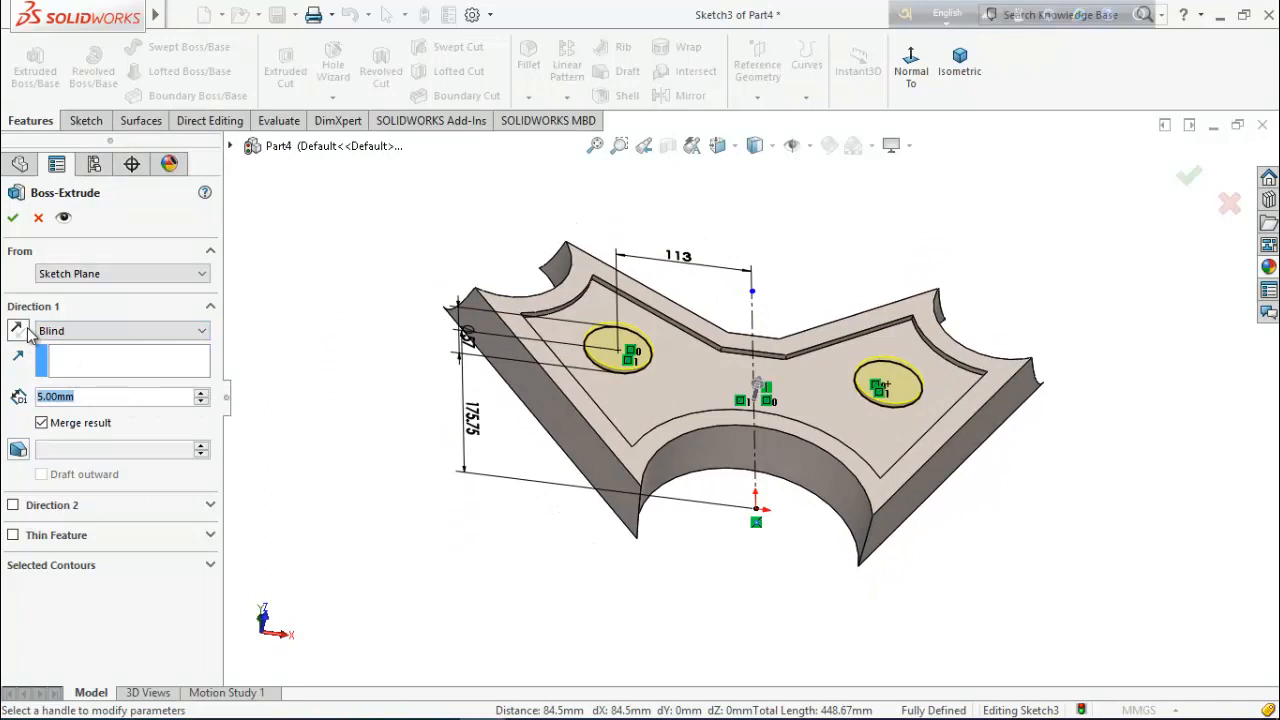
text(12)
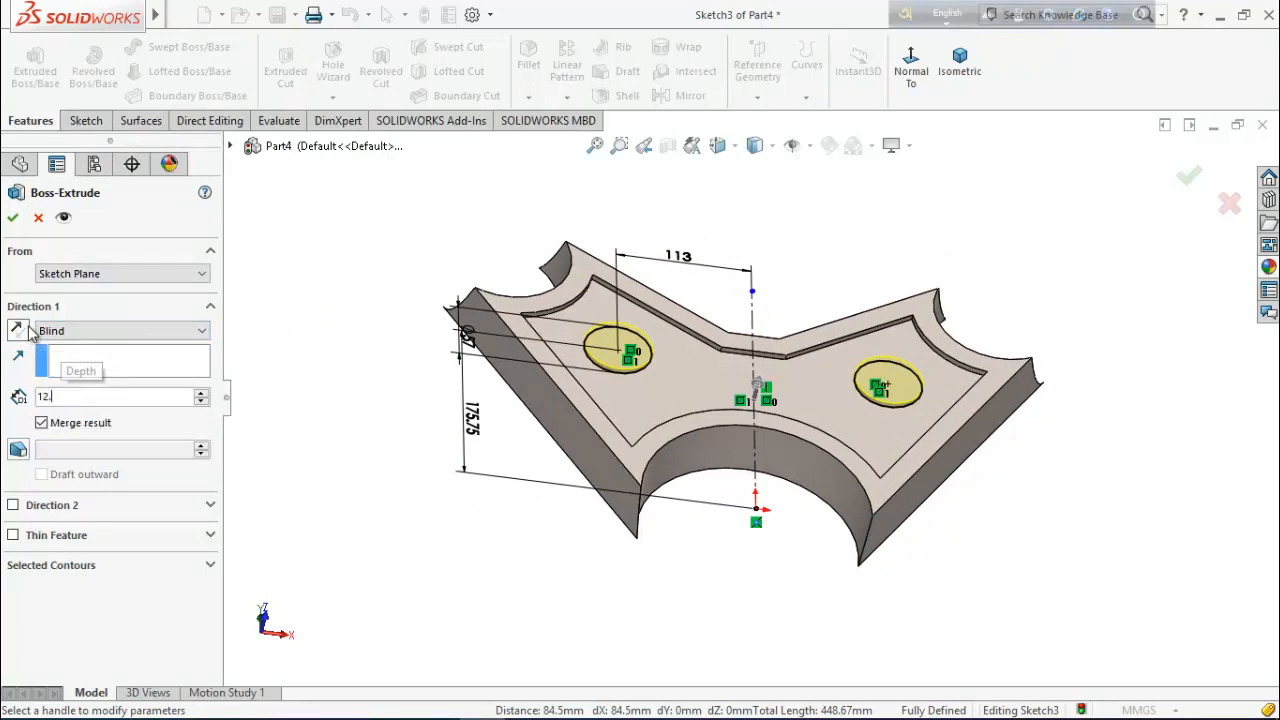
text(.7)
key(Return)
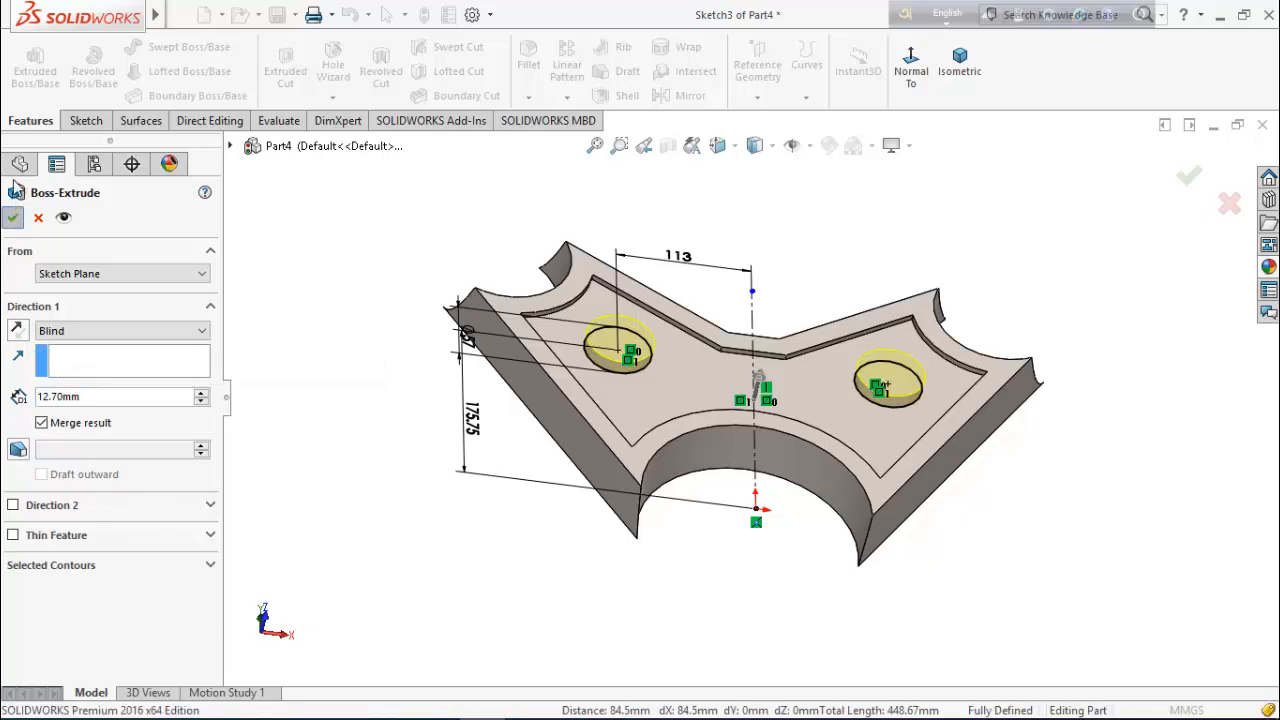
- Fillet the base edges of both round bosses with a 6.35 mm radius
scroll(734, 311, down, 1)
middle_drag(734, 311, 560, 380)
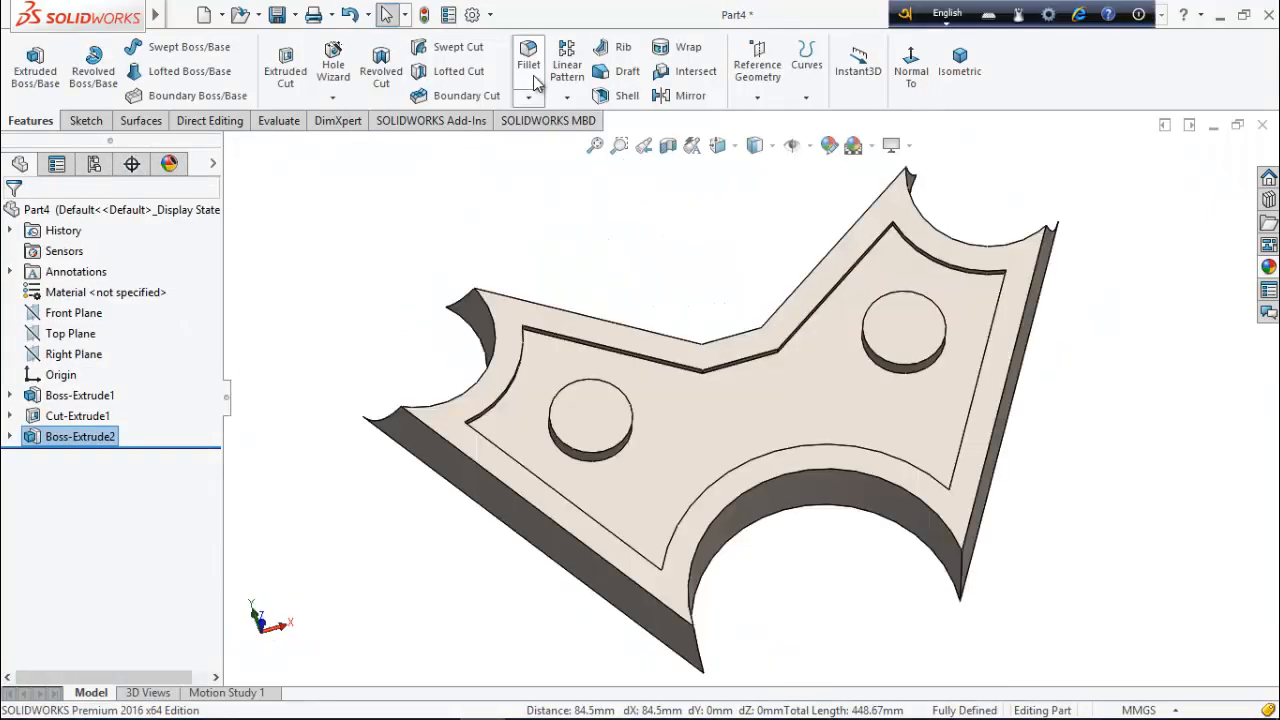
click(537, 84)
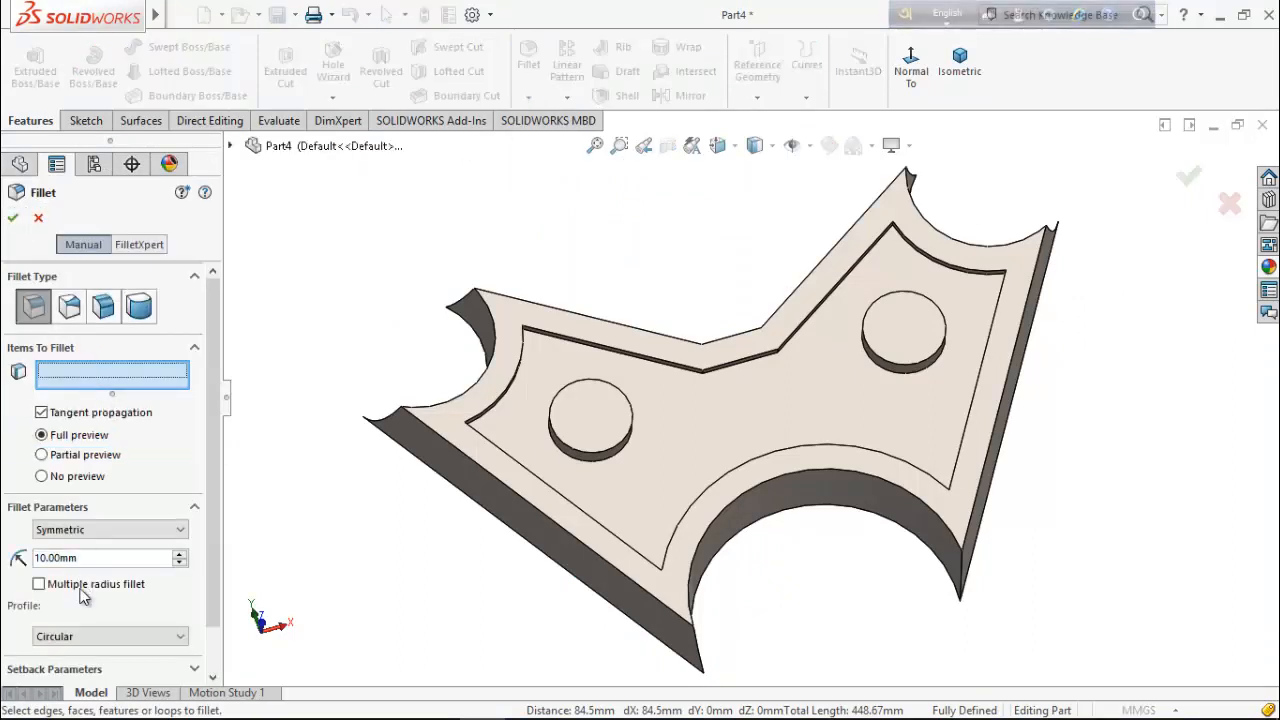
click(116, 558)
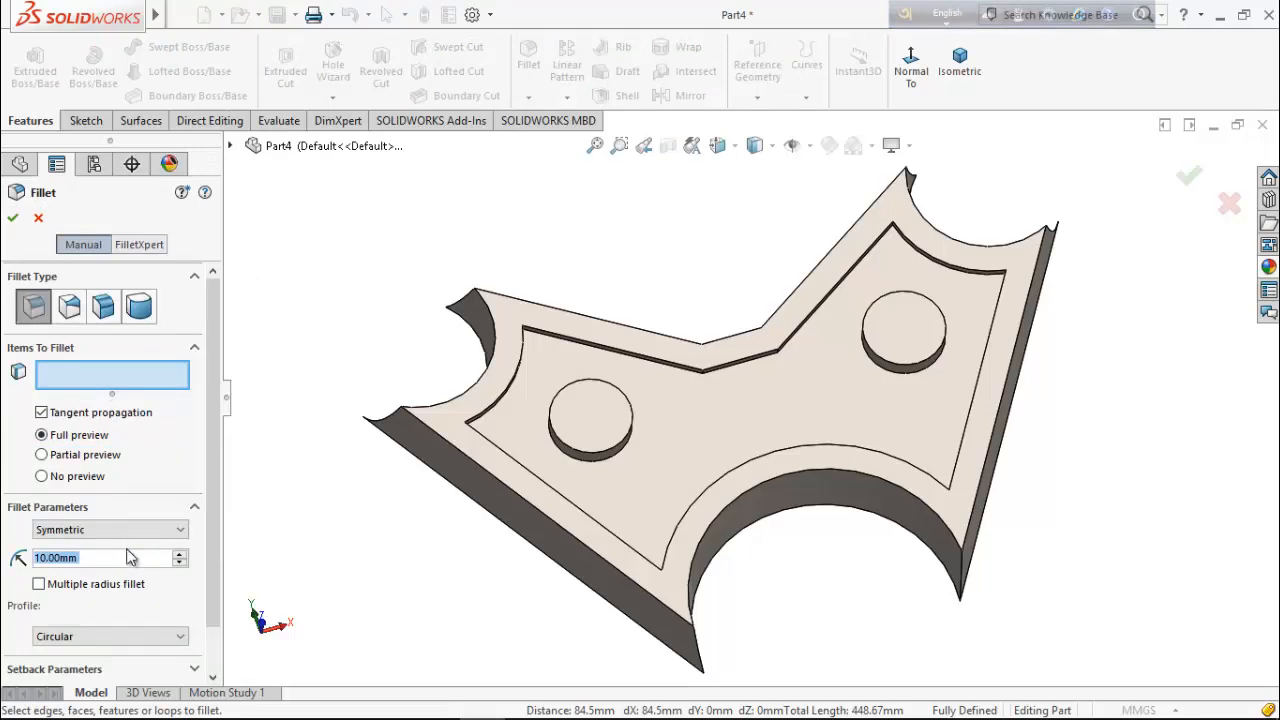
text(6.35)
key(Return)
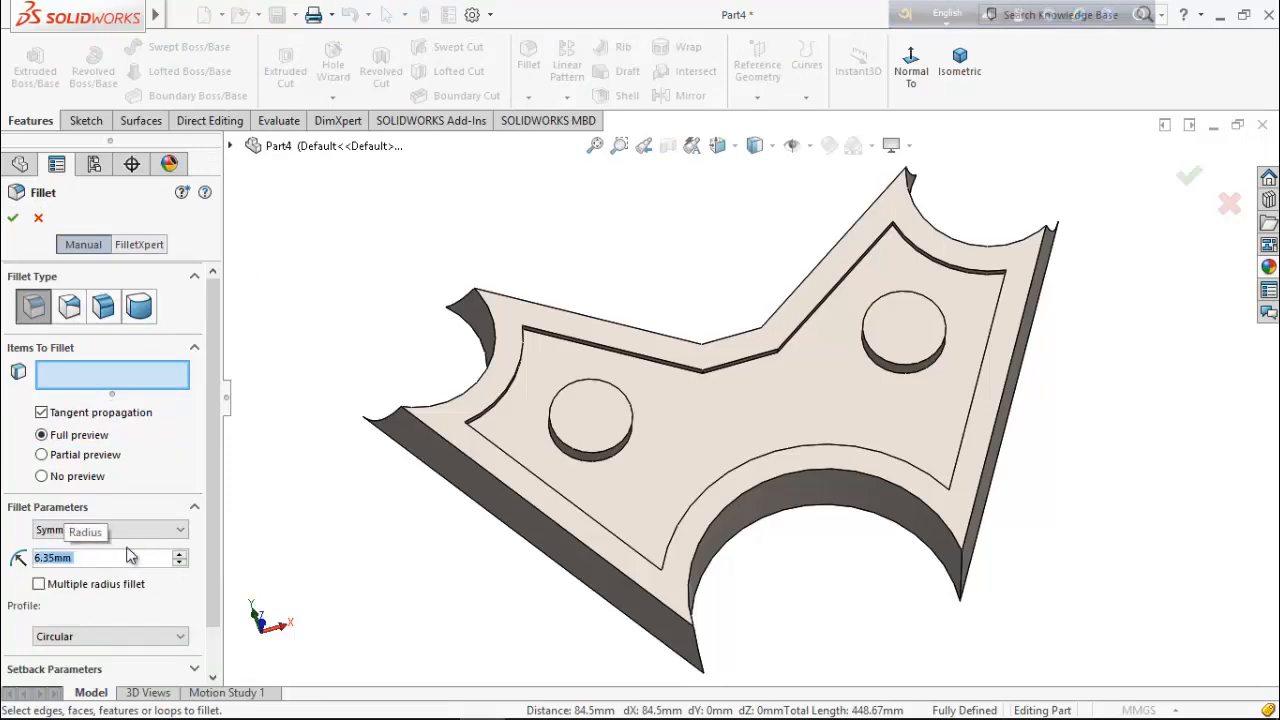
scroll(532, 450, down, 5)
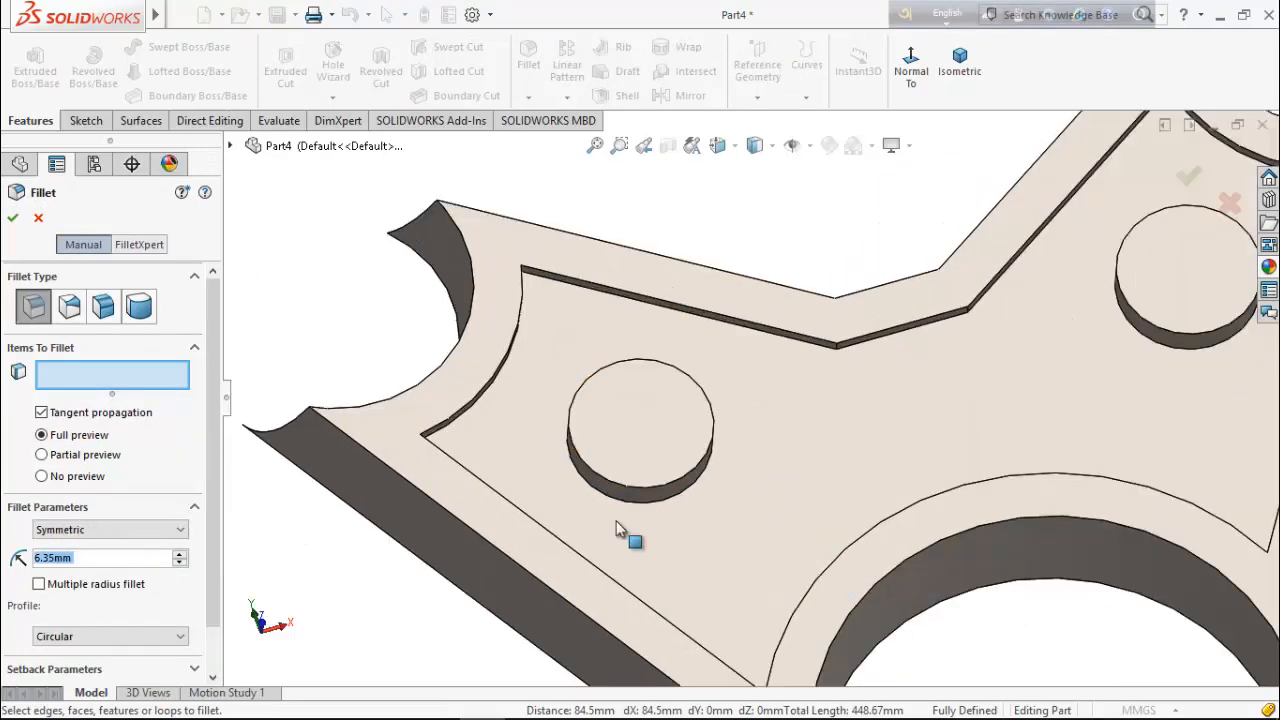
click(665, 492)
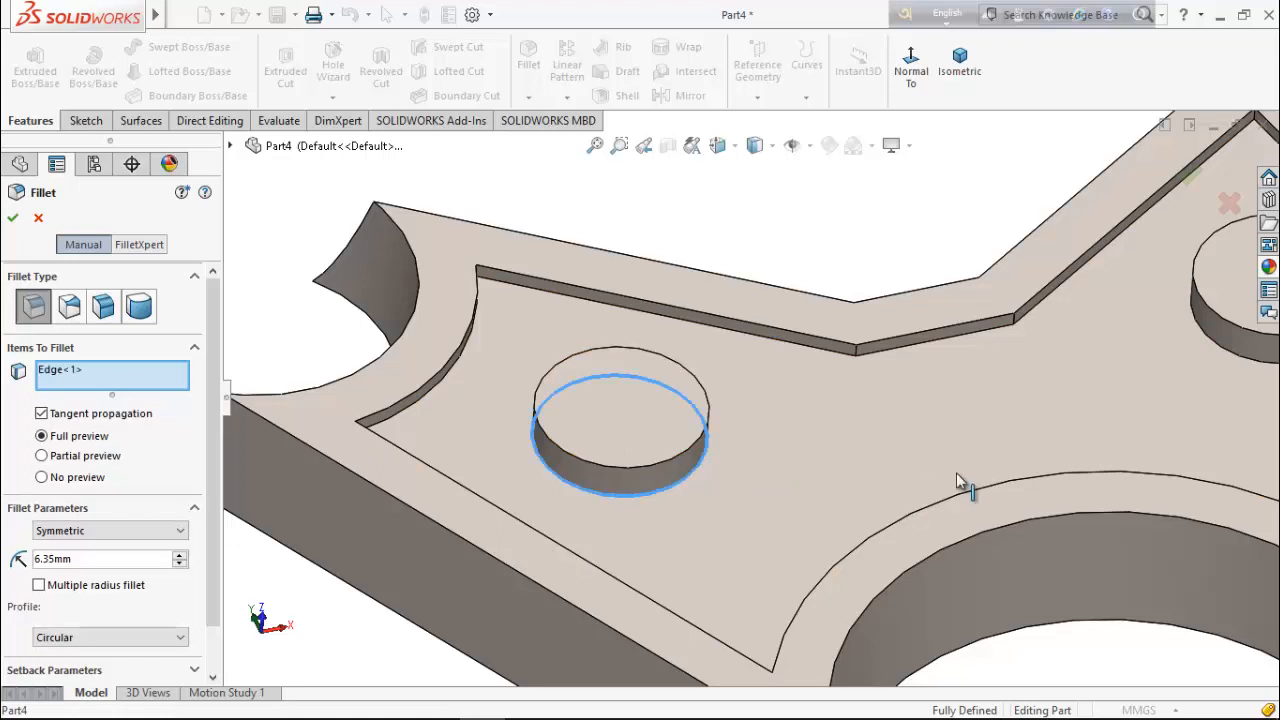
scroll(969, 480, up, 1)
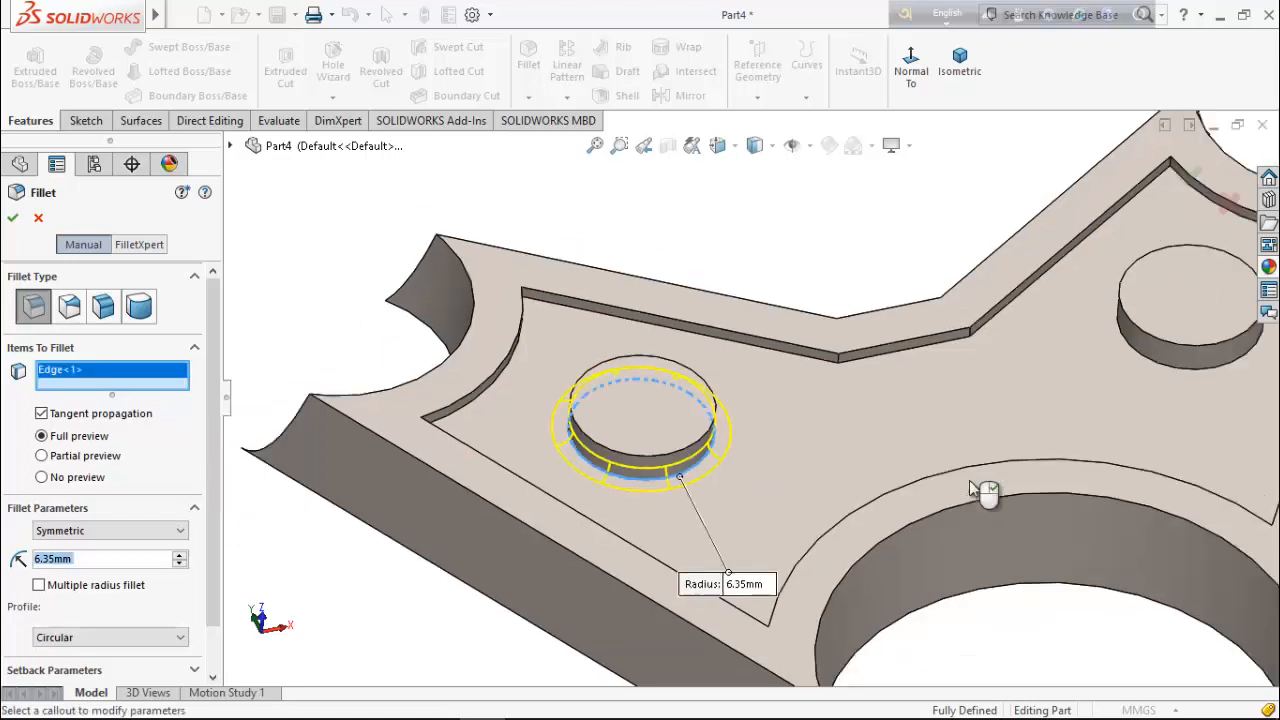
click(1177, 370)
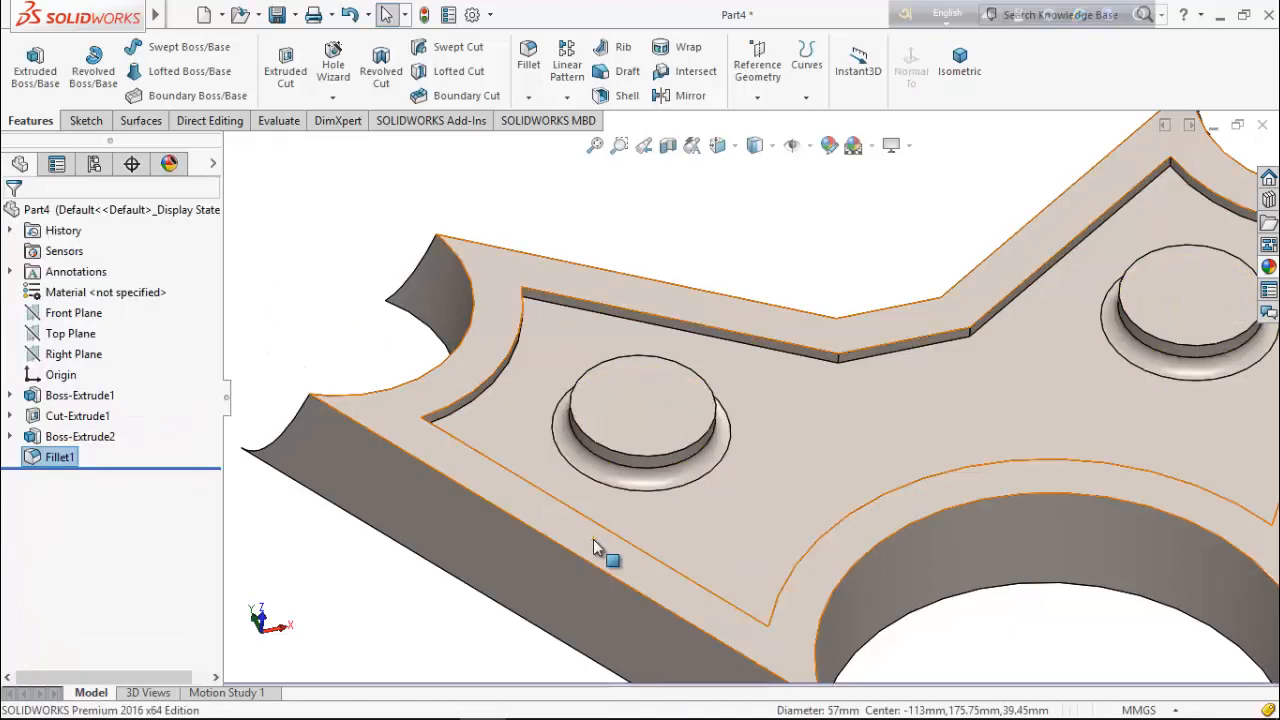
- Fillet all eight corner edges of the pocket wall with a 19 mm symmetric radius
scroll(593, 539, up, 2)
click(528, 62)
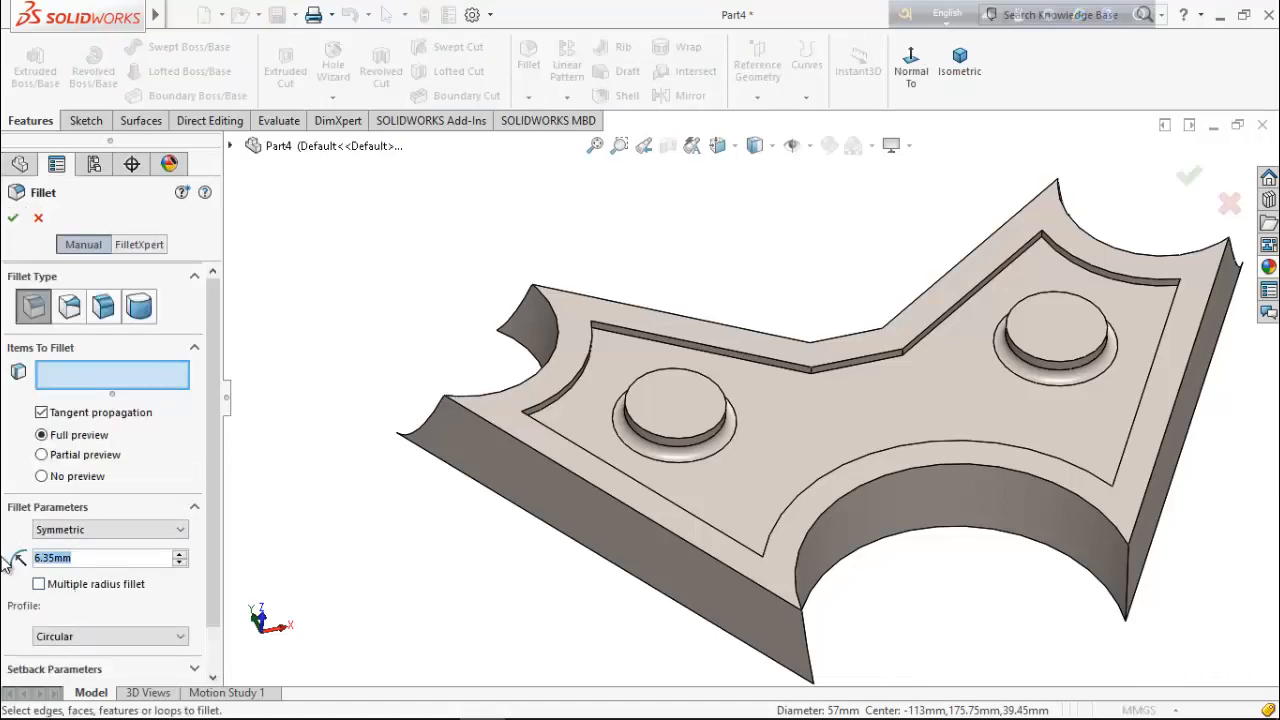
text(19)
key(Return)
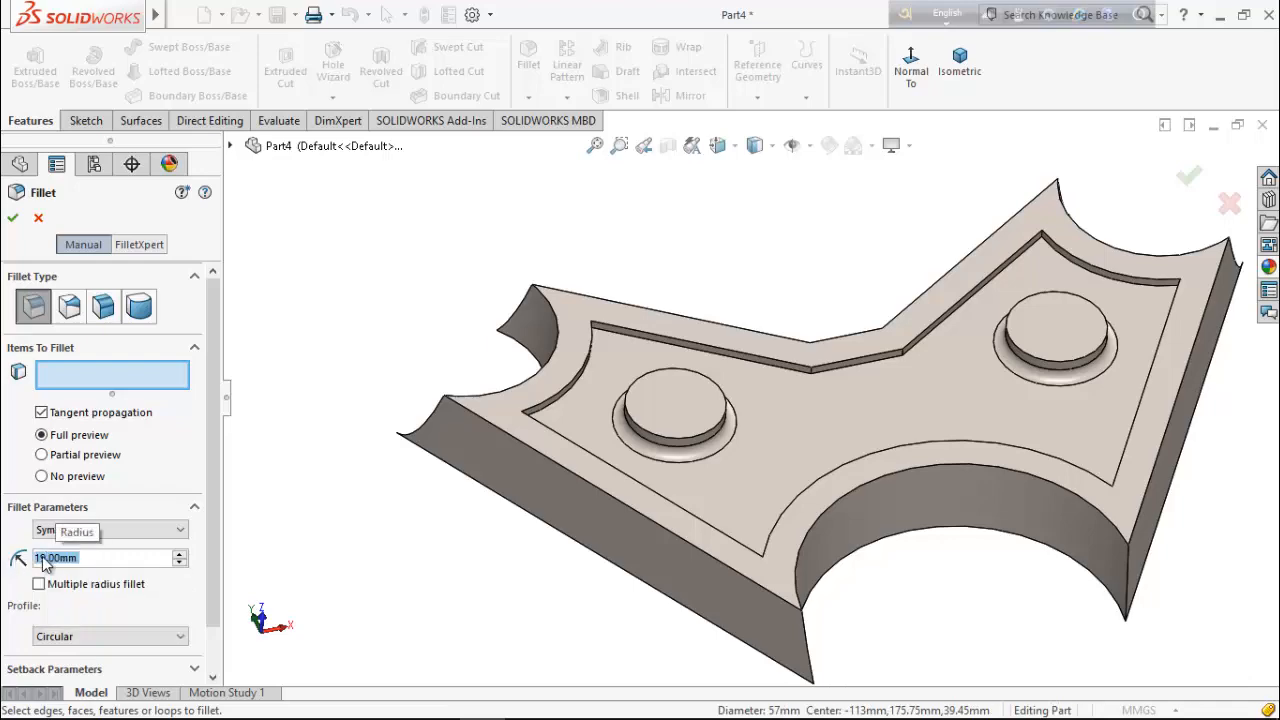
scroll(594, 300, down, 3)
scroll(621, 330, down, 2)
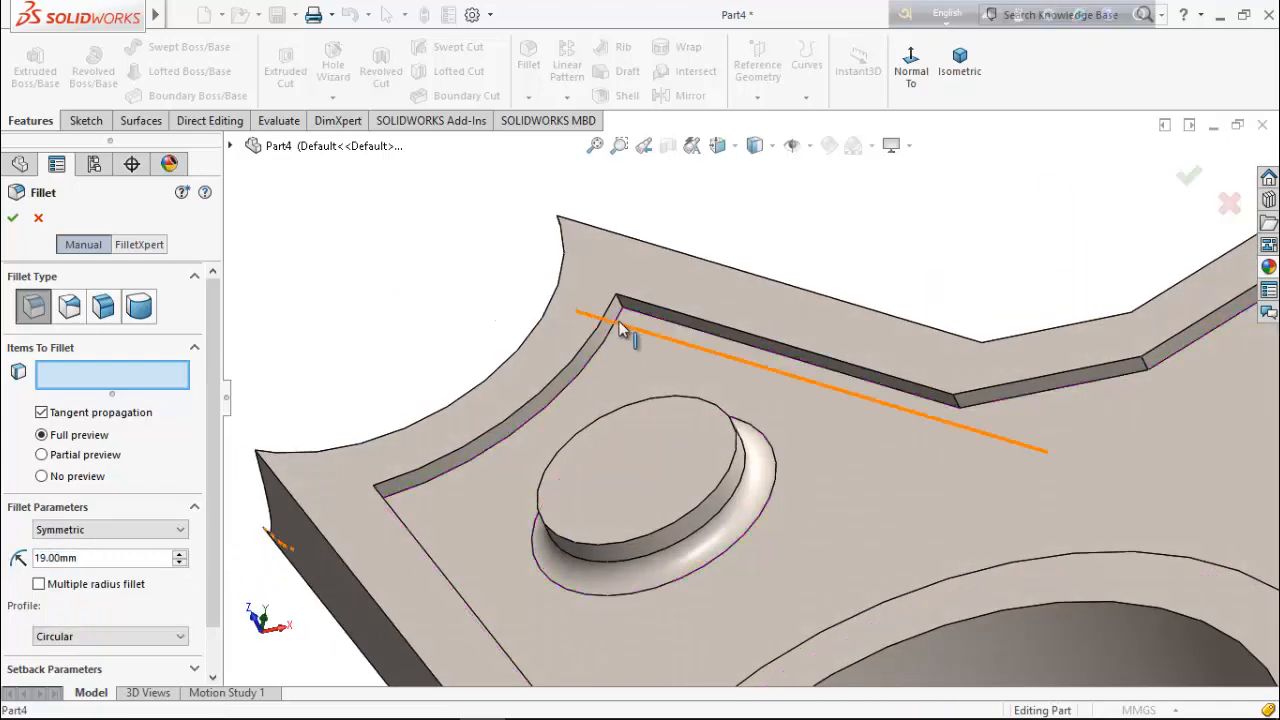
scroll(617, 310, down, 2)
click(668, 333)
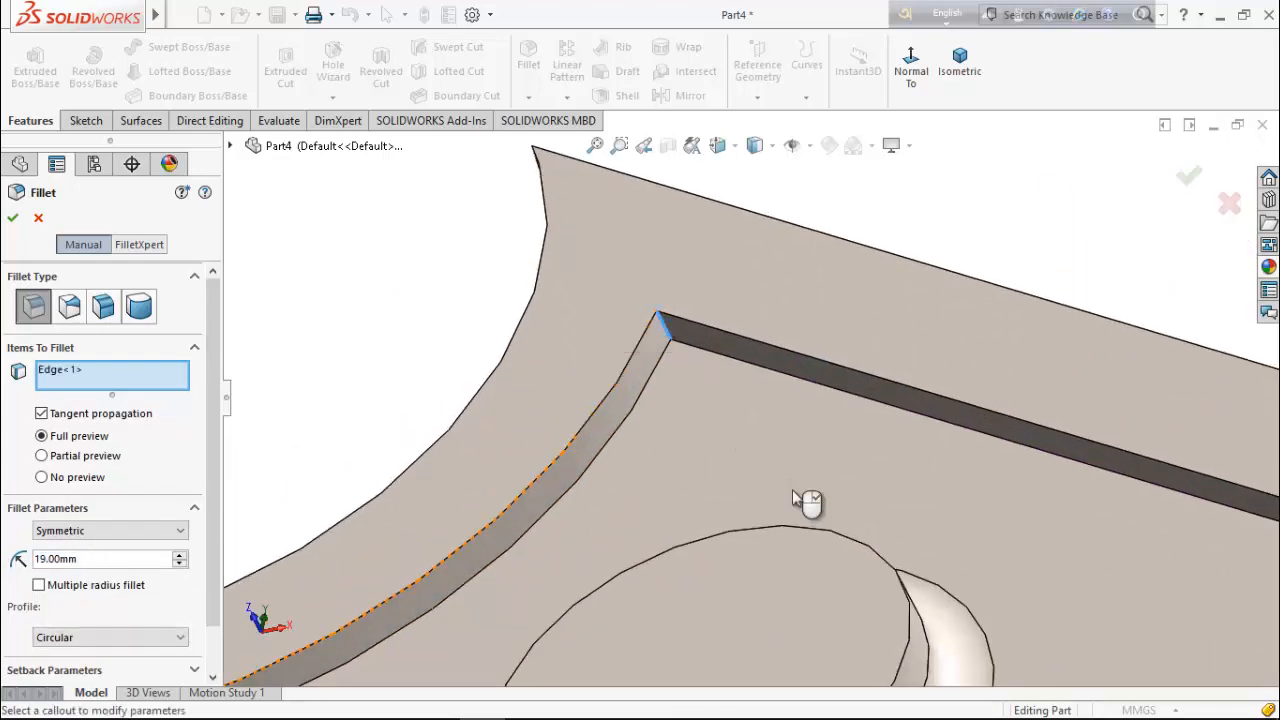
scroll(808, 503, up, 2)
click(1113, 484)
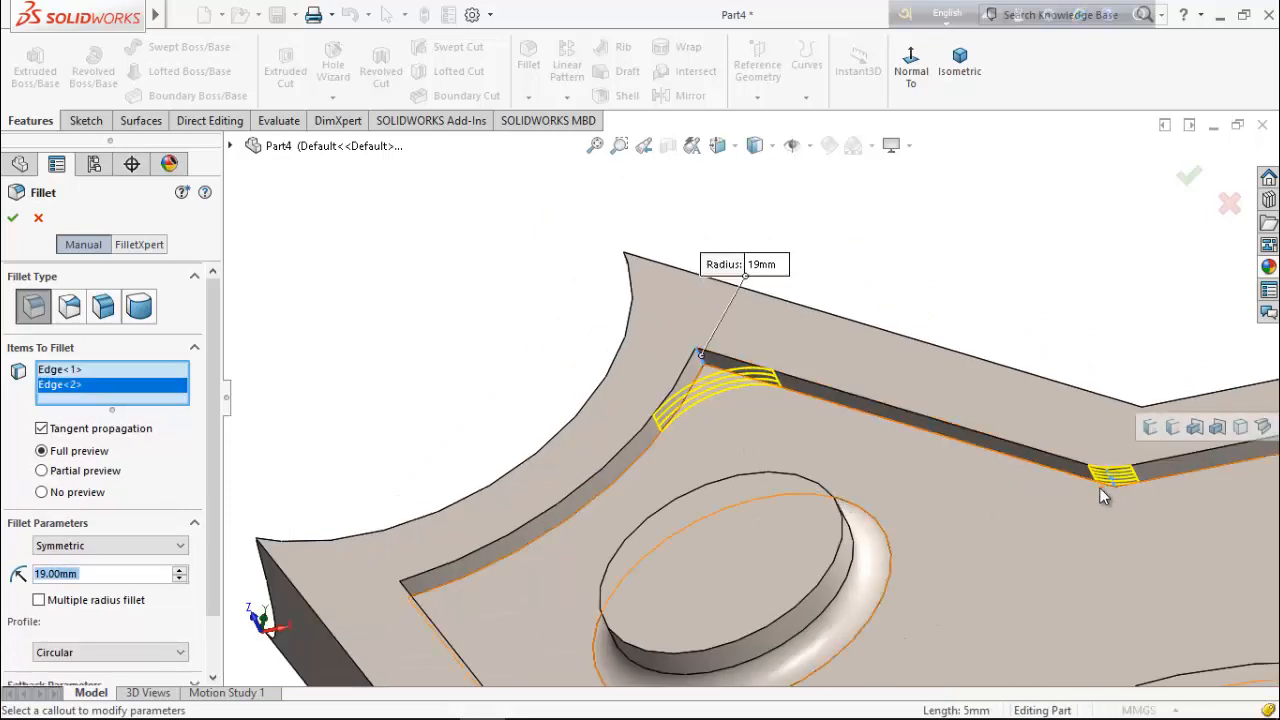
click(1152, 430)
scroll(1057, 560, up, 3)
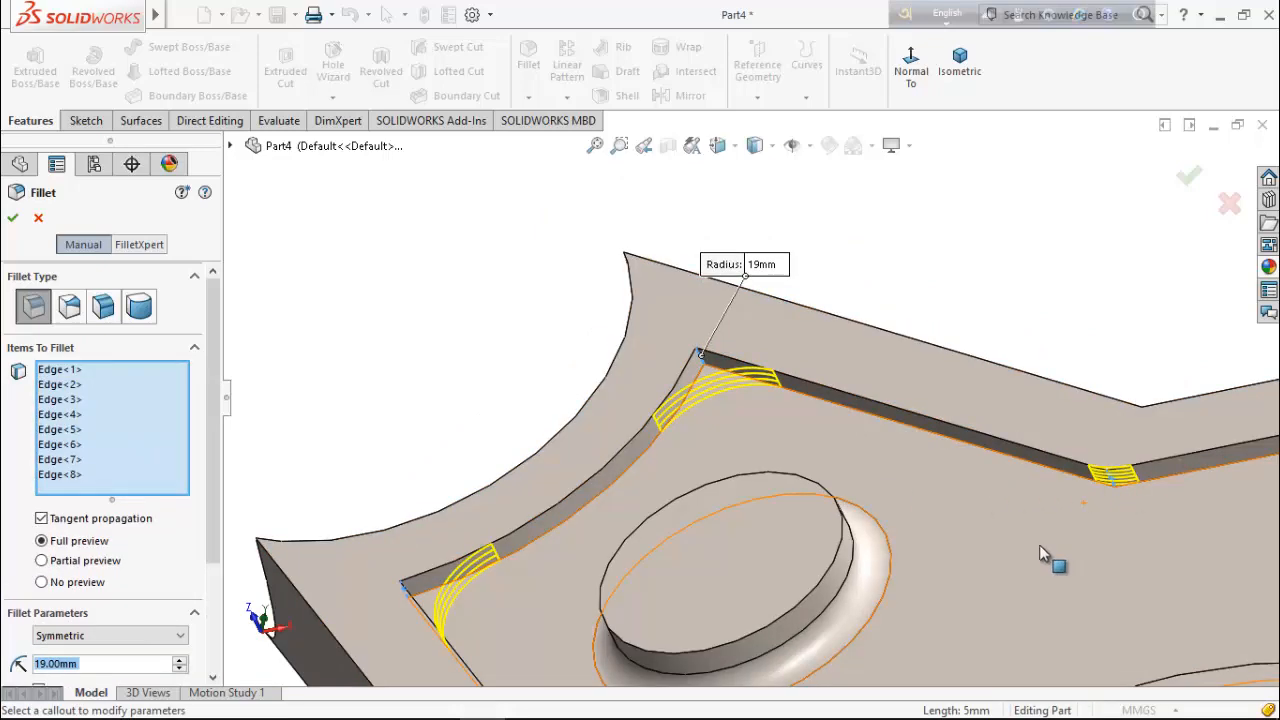
middle_drag(1057, 528, 1066, 443)
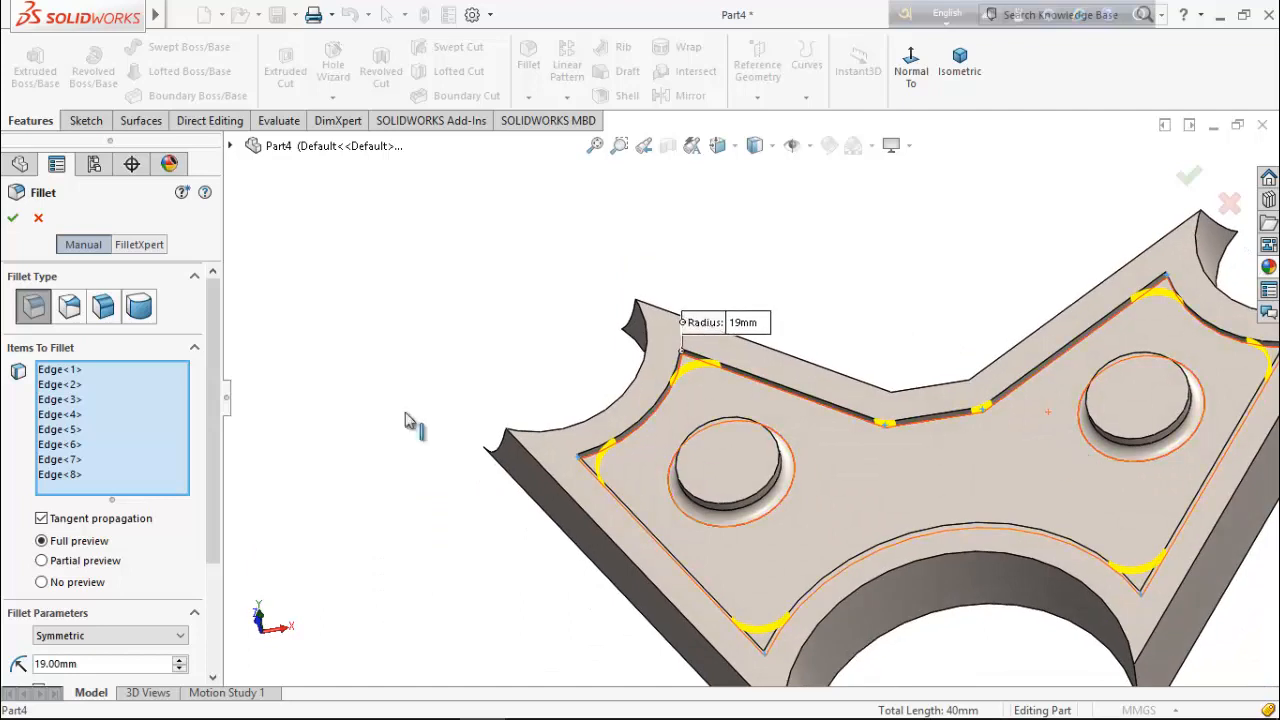
click(14, 220)
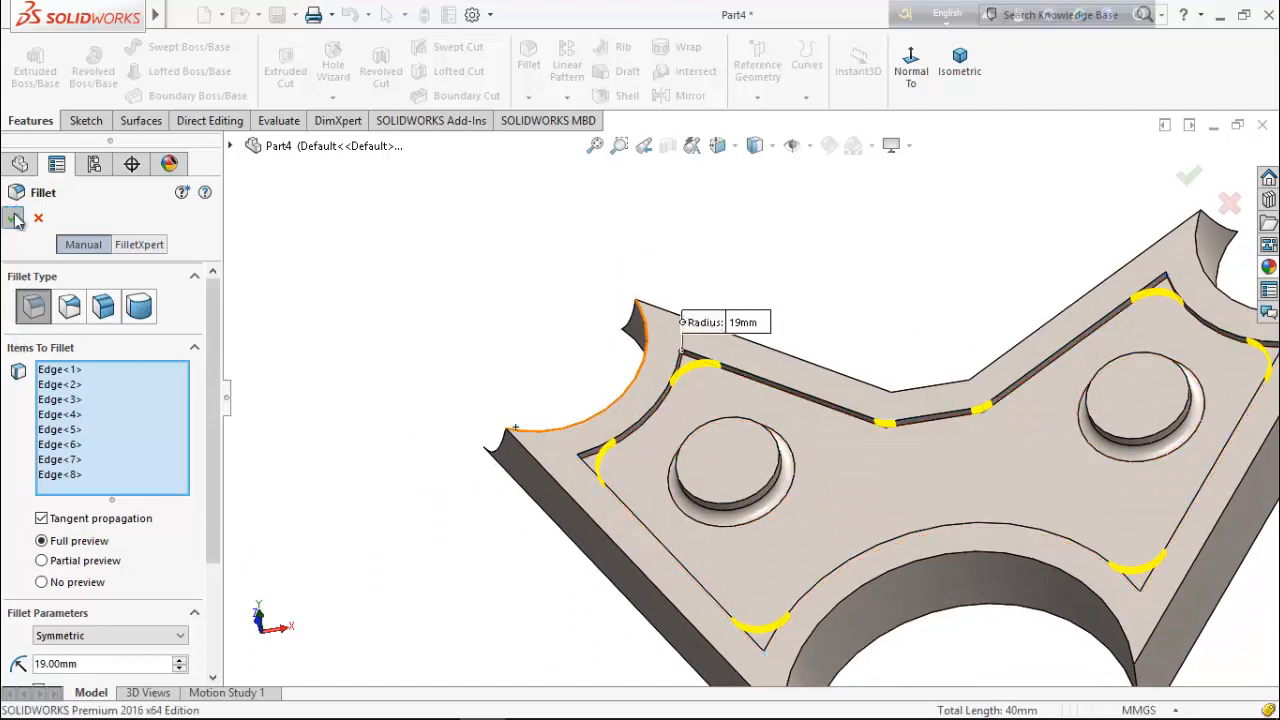
- Fillet the two vertical edges inside the V-shaped outer side with a 25.4 mm symmetric radius
click(517, 95)
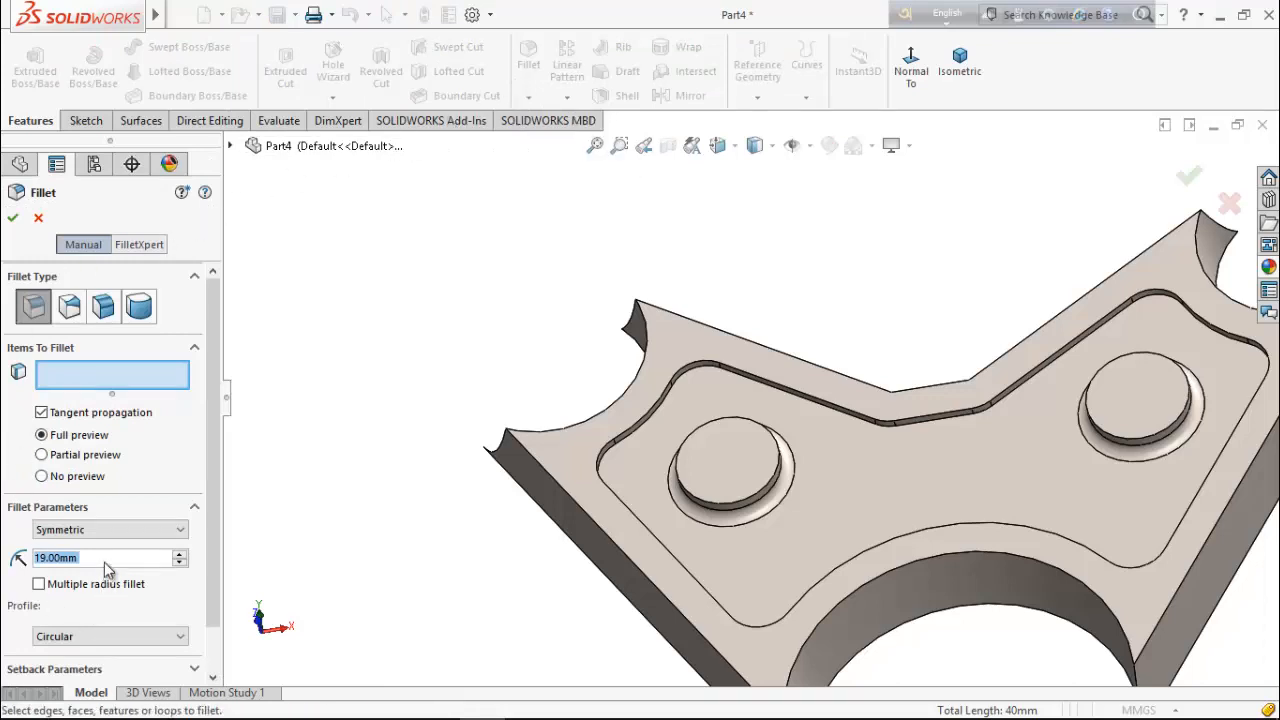
text(25.)
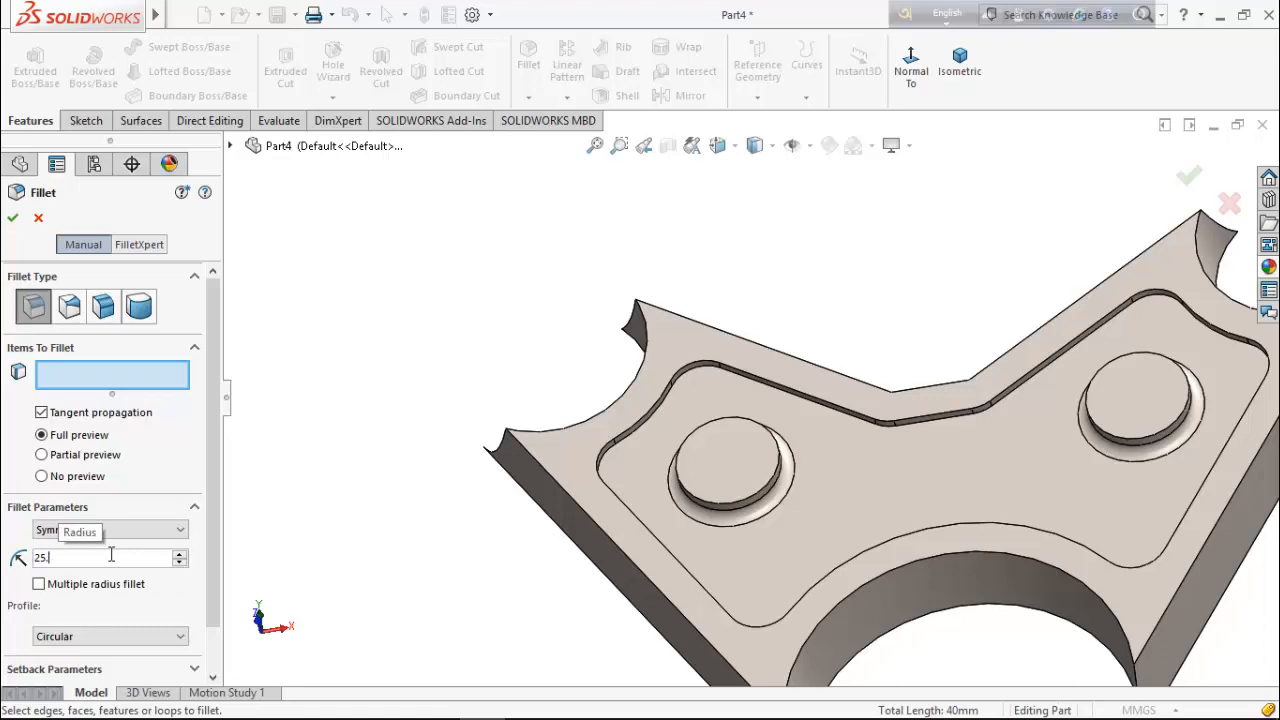
text(4)
key(Return)
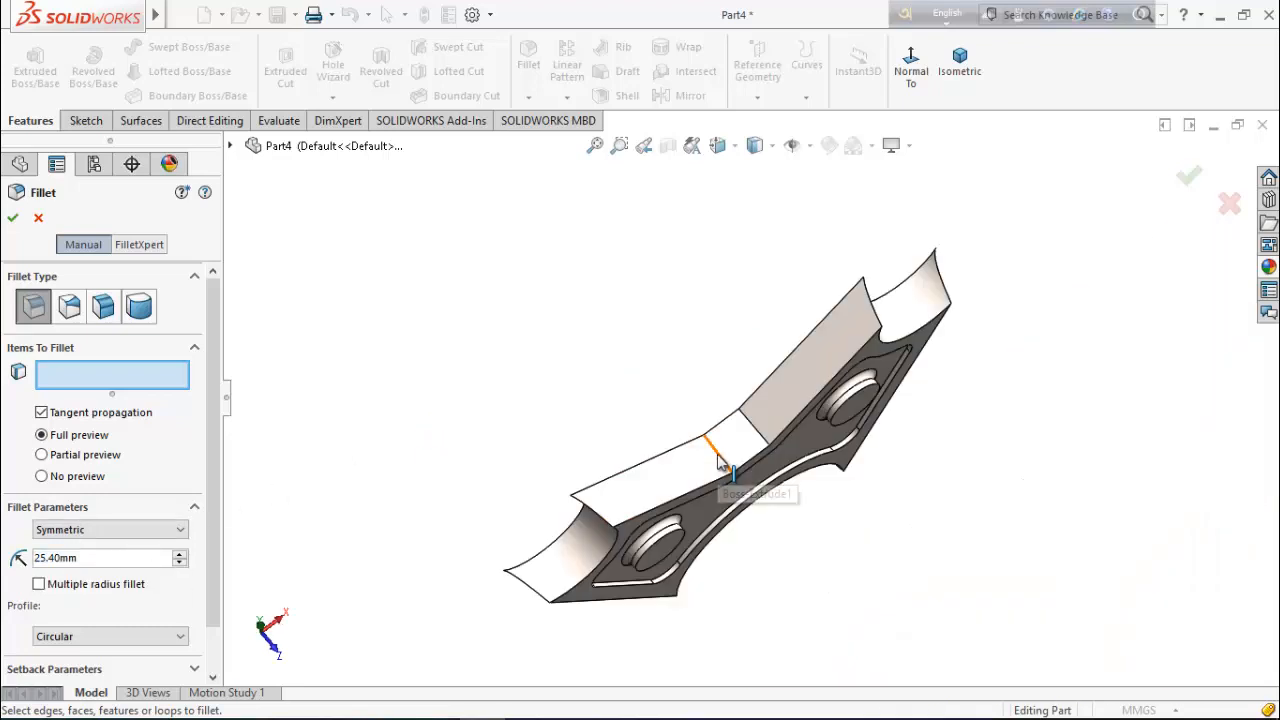
click(727, 464)
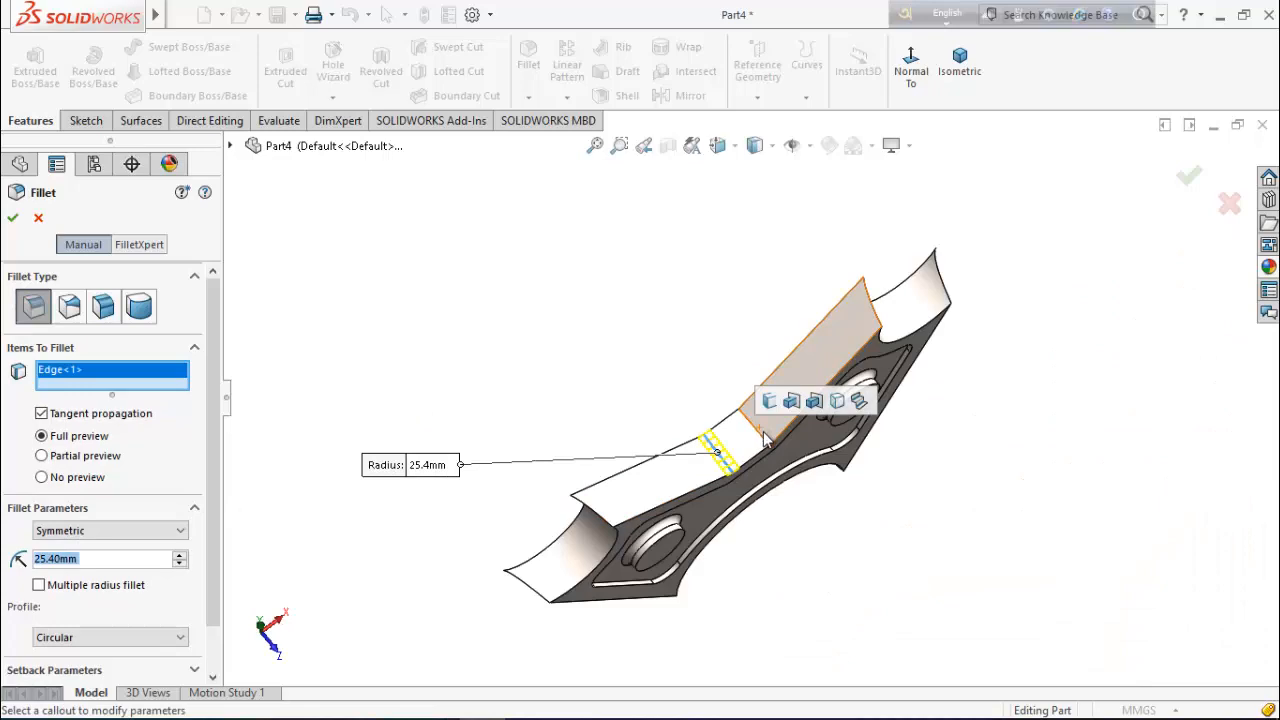
click(762, 443)
middle_drag(1117, 543, 1133, 357)
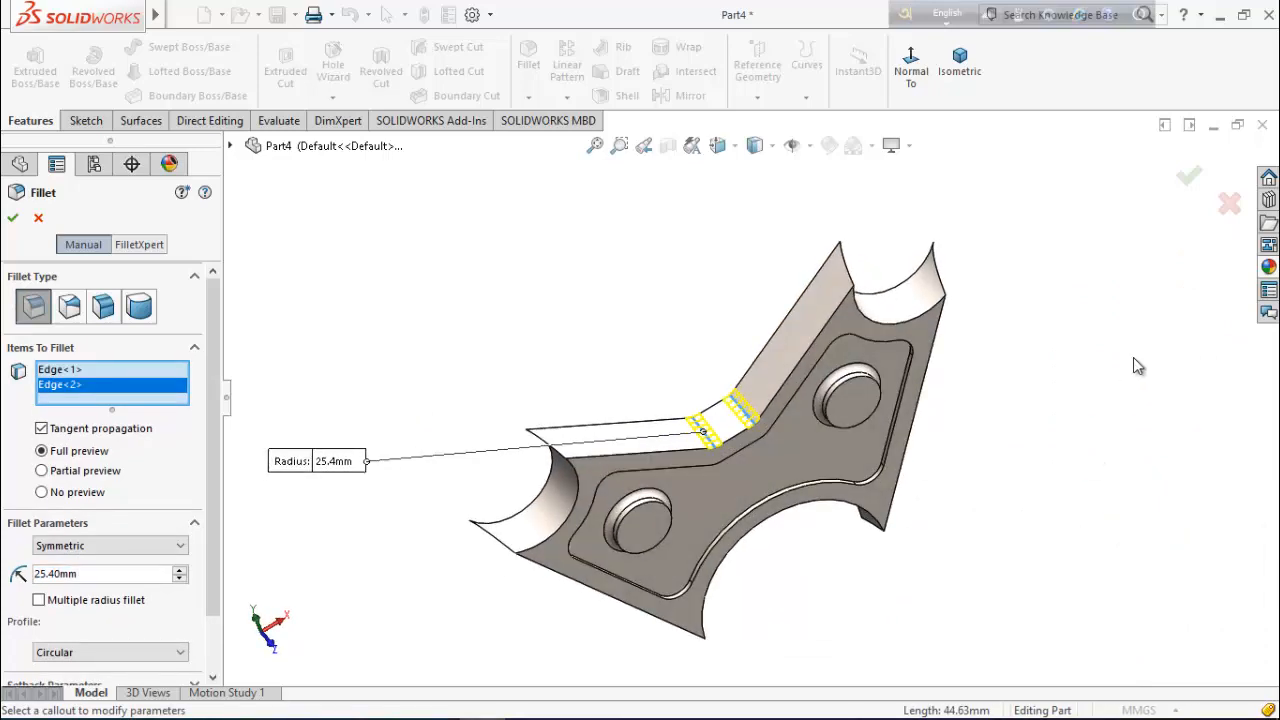
click(1186, 186)
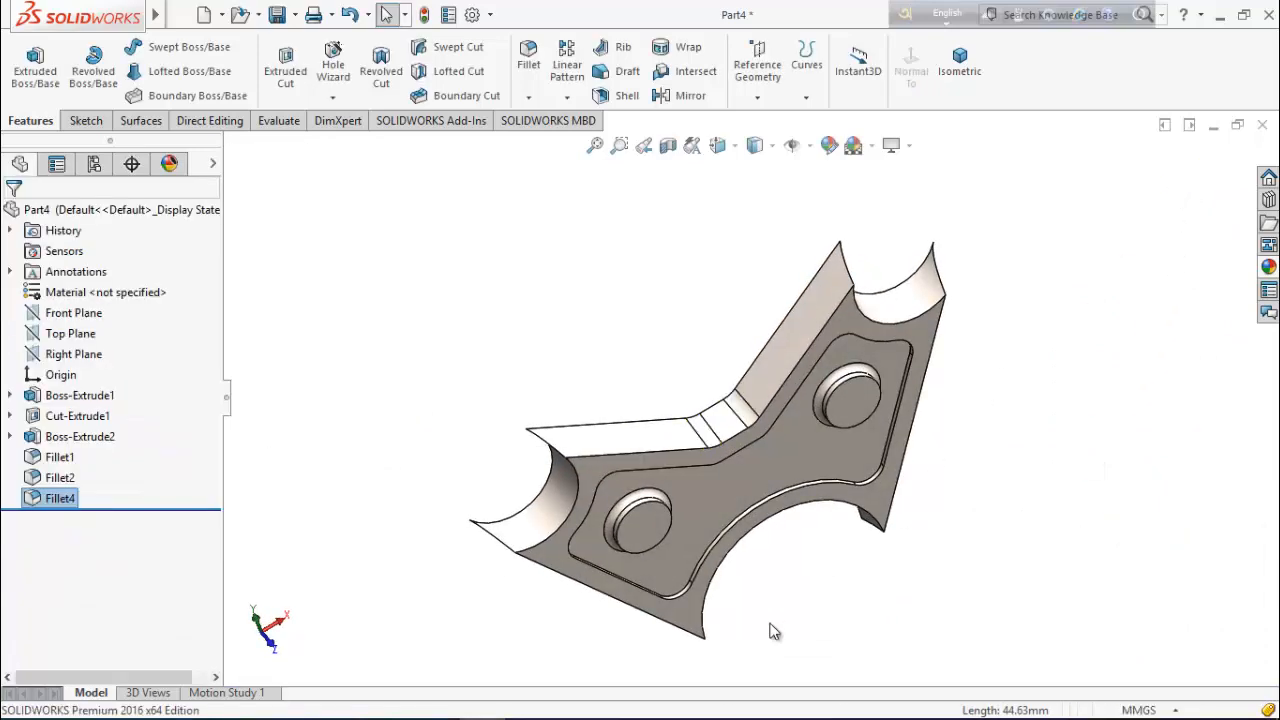
- Fillet the pocket's upper rim edge all around with a 12.7 mm symmetric radius, using tangent propagation
middle_drag(771, 625, 730, 400)
click(538, 62)
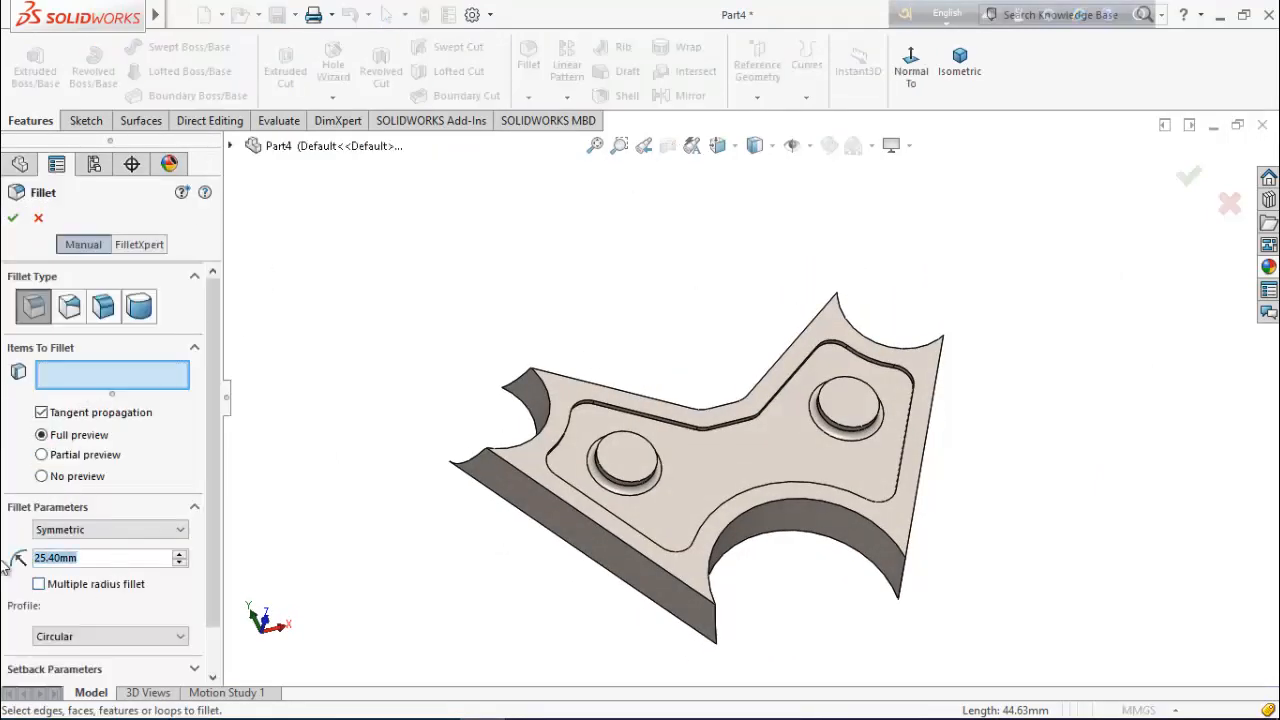
text(12.7)
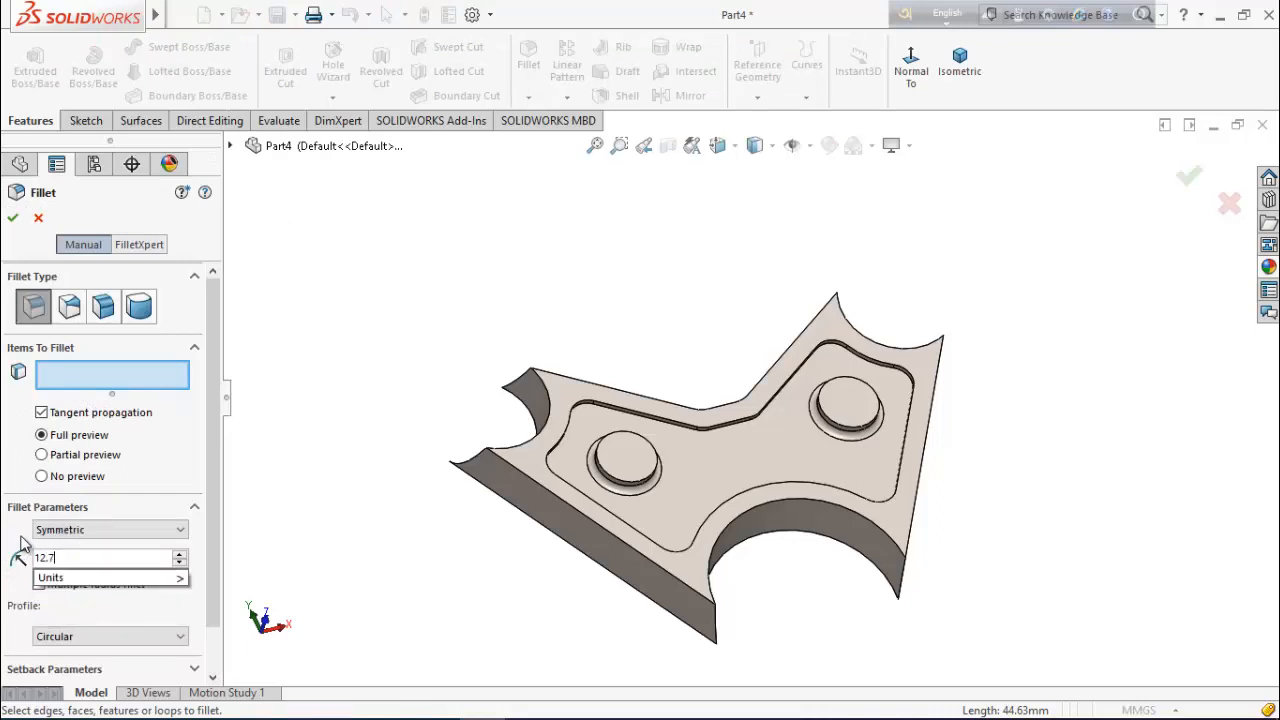
key(Return)
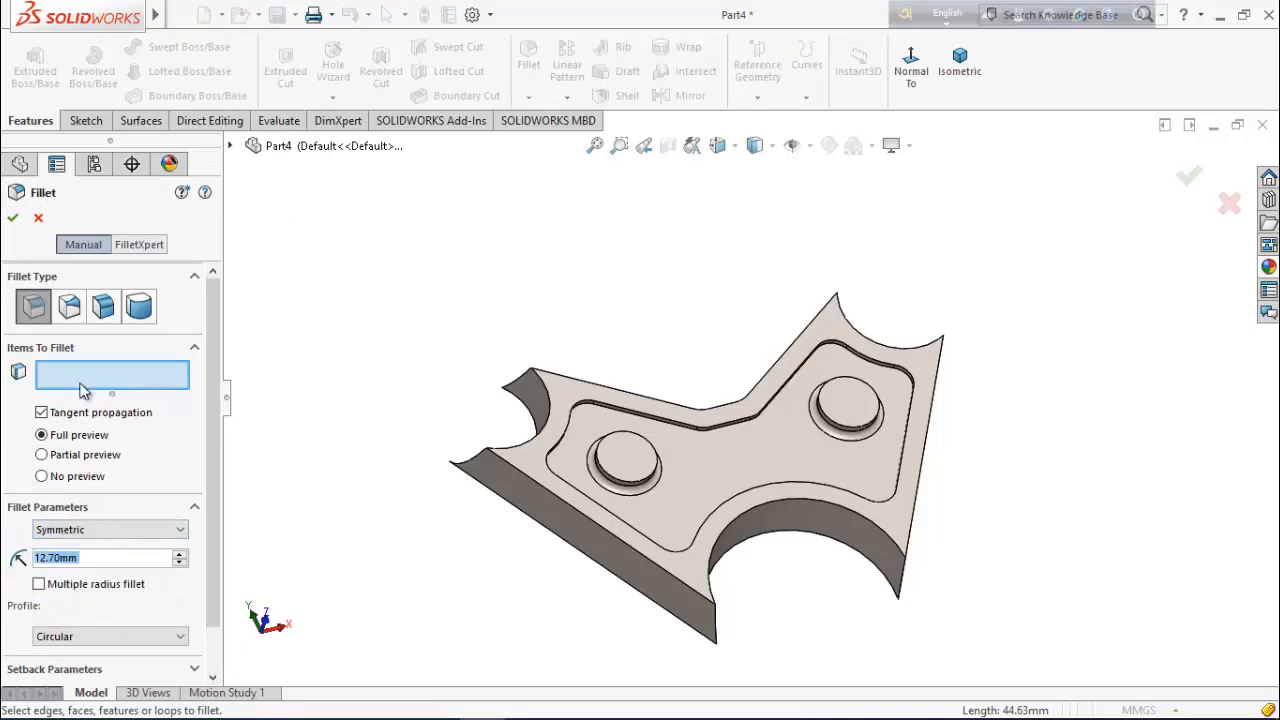
middle_drag(846, 249, 849, 303)
scroll(650, 510, up, 3)
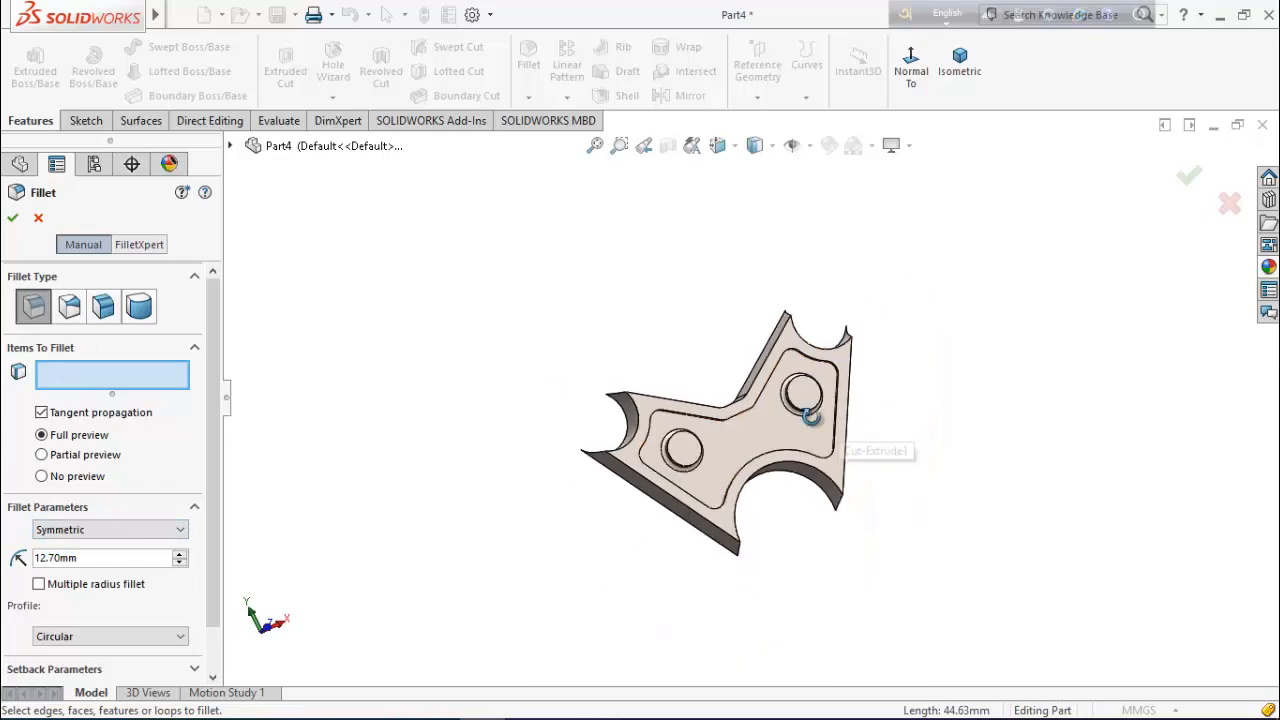
scroll(805, 410, down, 4)
middle_drag(805, 410, 631, 453)
scroll(600, 450, down, 5)
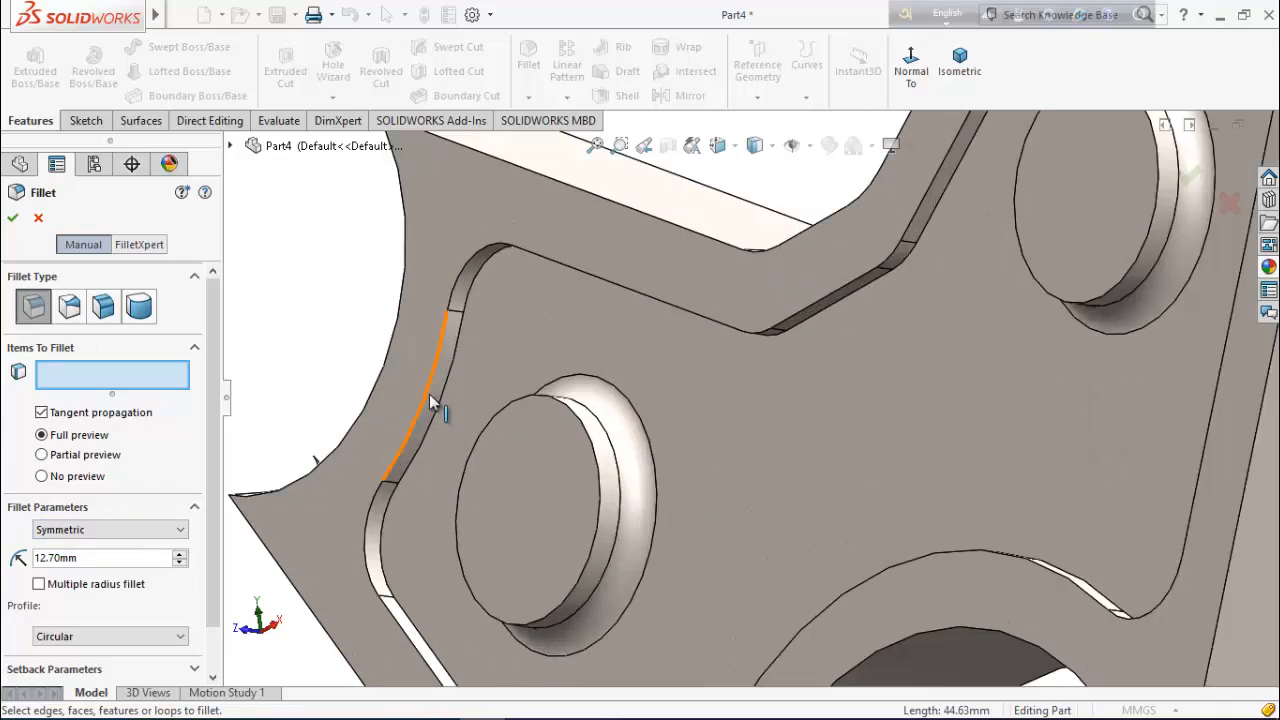
click(426, 400)
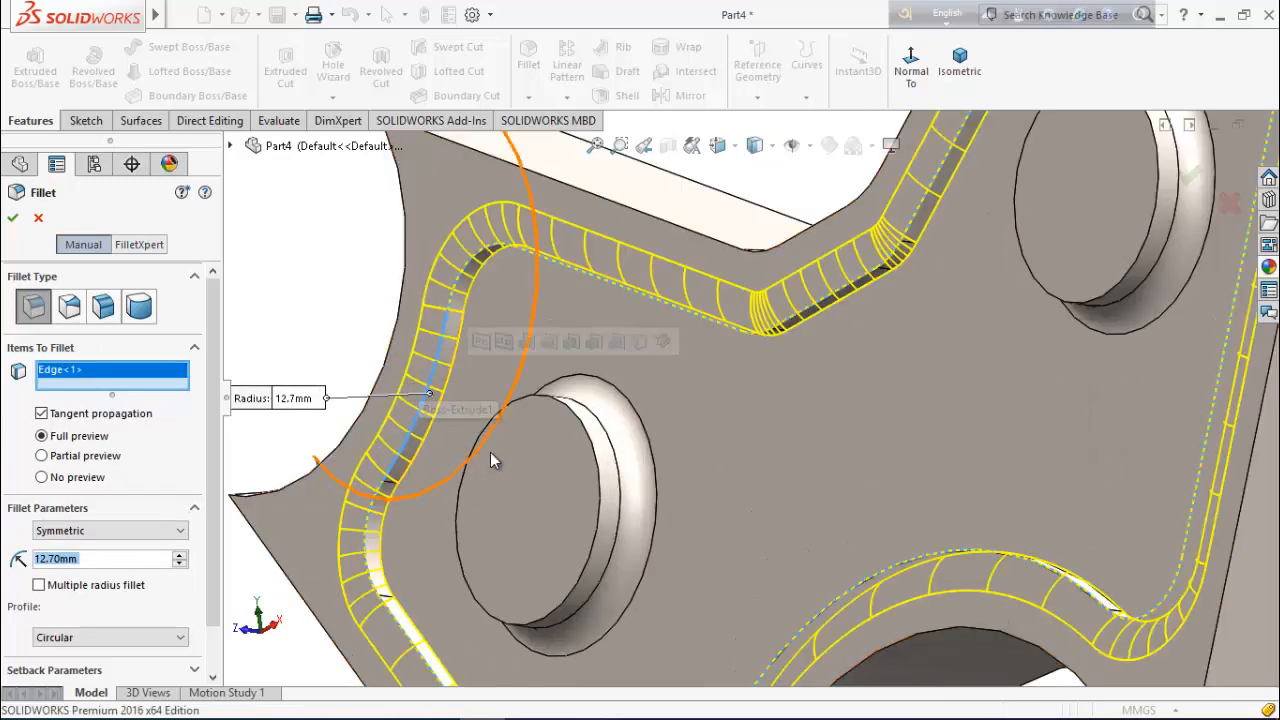
middle_drag(490, 452, 450, 425)
click(12, 218)
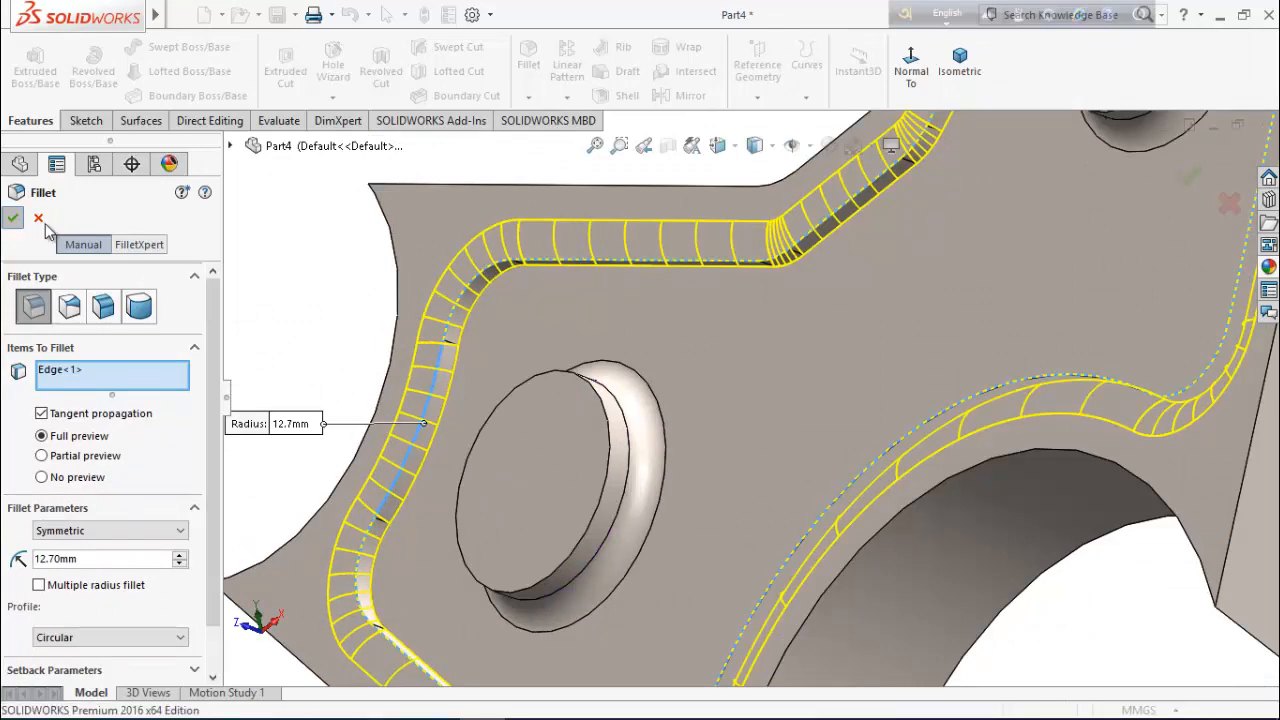
- Fillet the edge where the pocket wall meets the floor with a 12.7 mm symmetric radius and tangent propagation
middle_drag(540, 470, 578, 418)
middle_drag(777, 391, 777, 357)
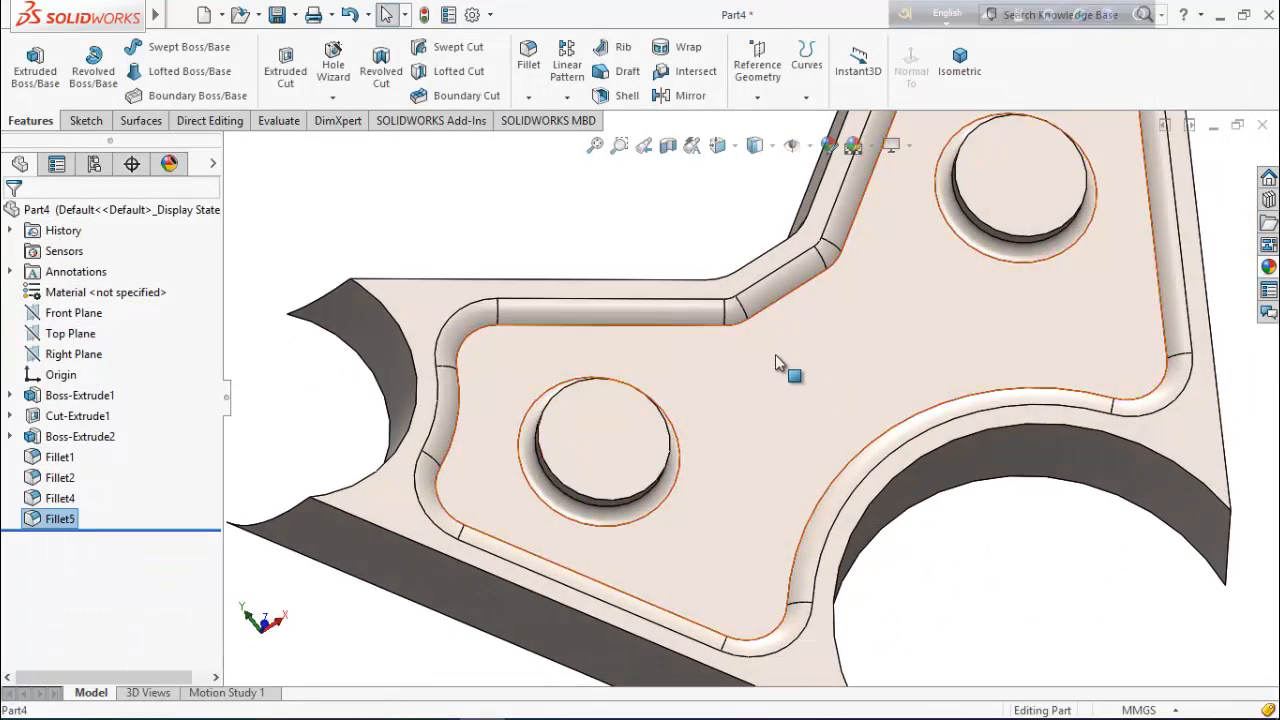
click(537, 66)
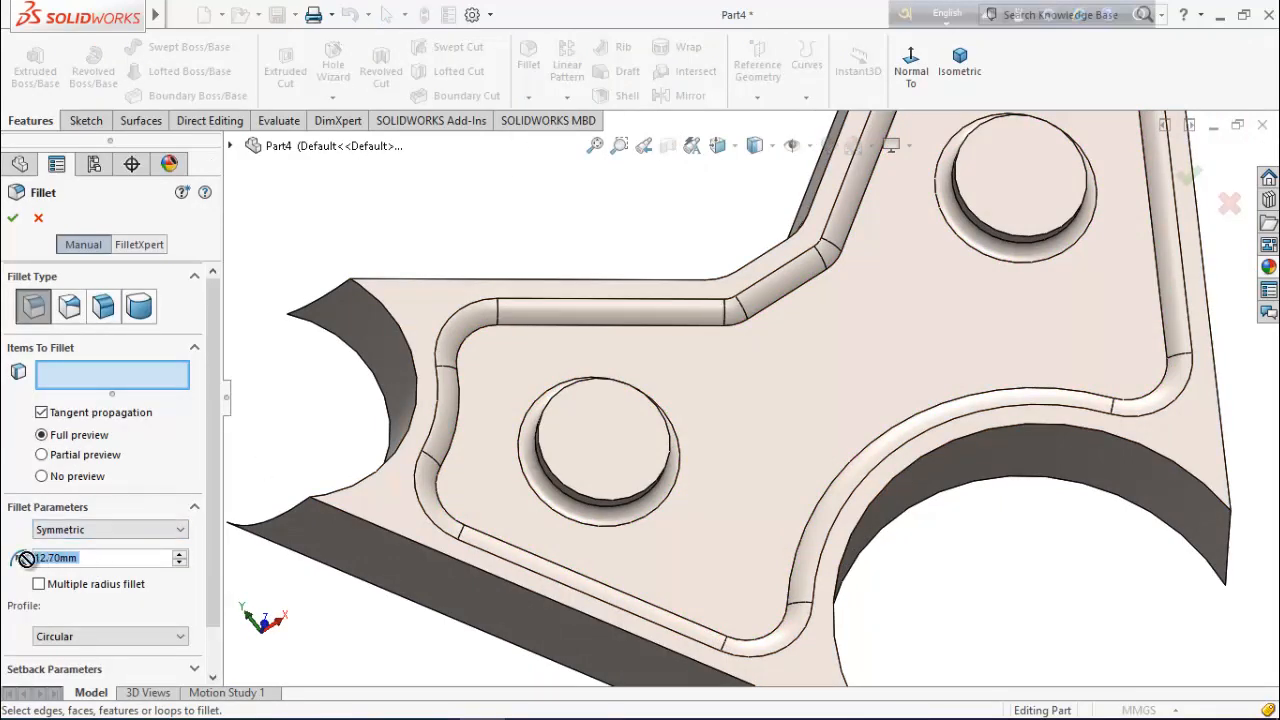
click(561, 325)
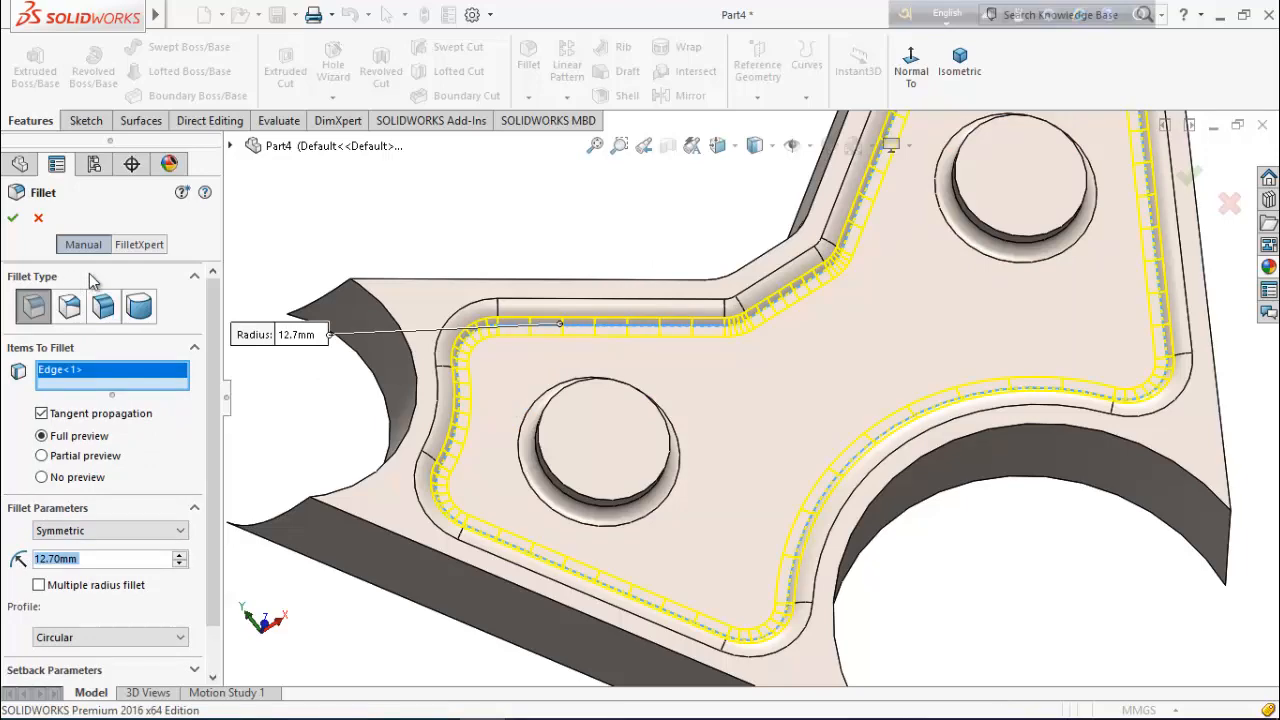
click(12, 219)
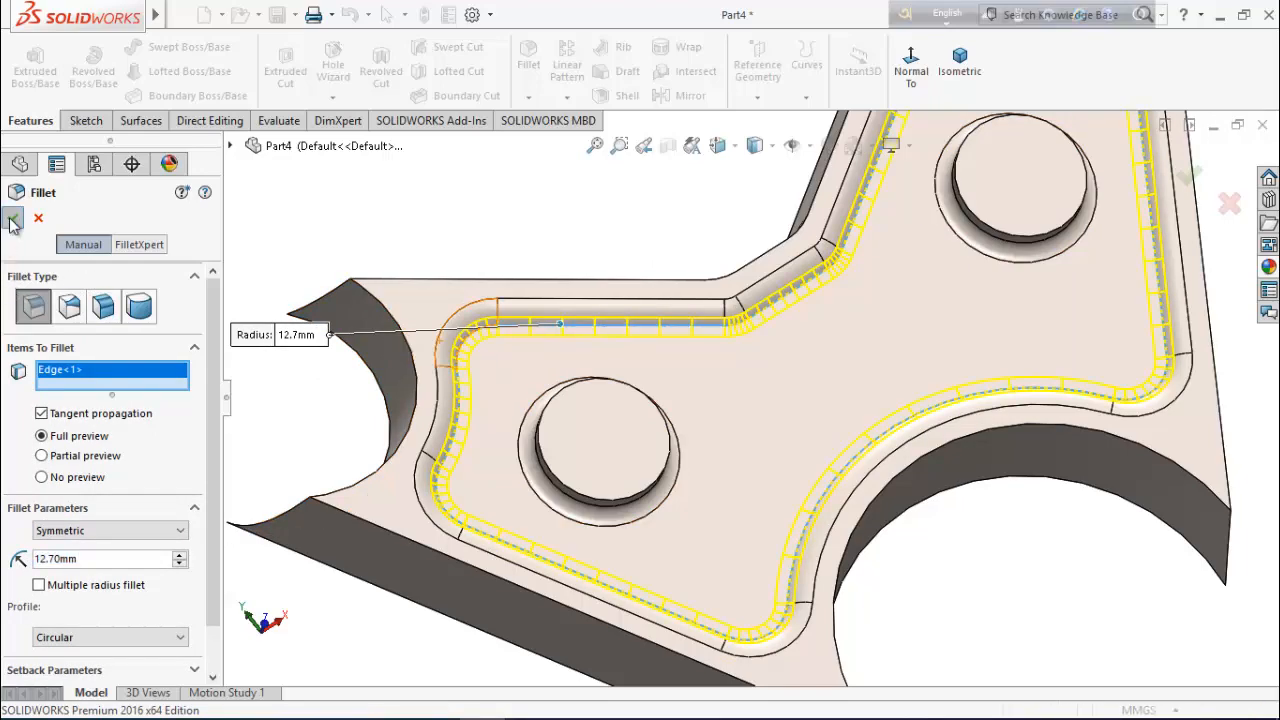
- Start a symmetric constant-size fillet with a 10 mm radius
scroll(625, 499, up, 3)
scroll(899, 505, down, 2)
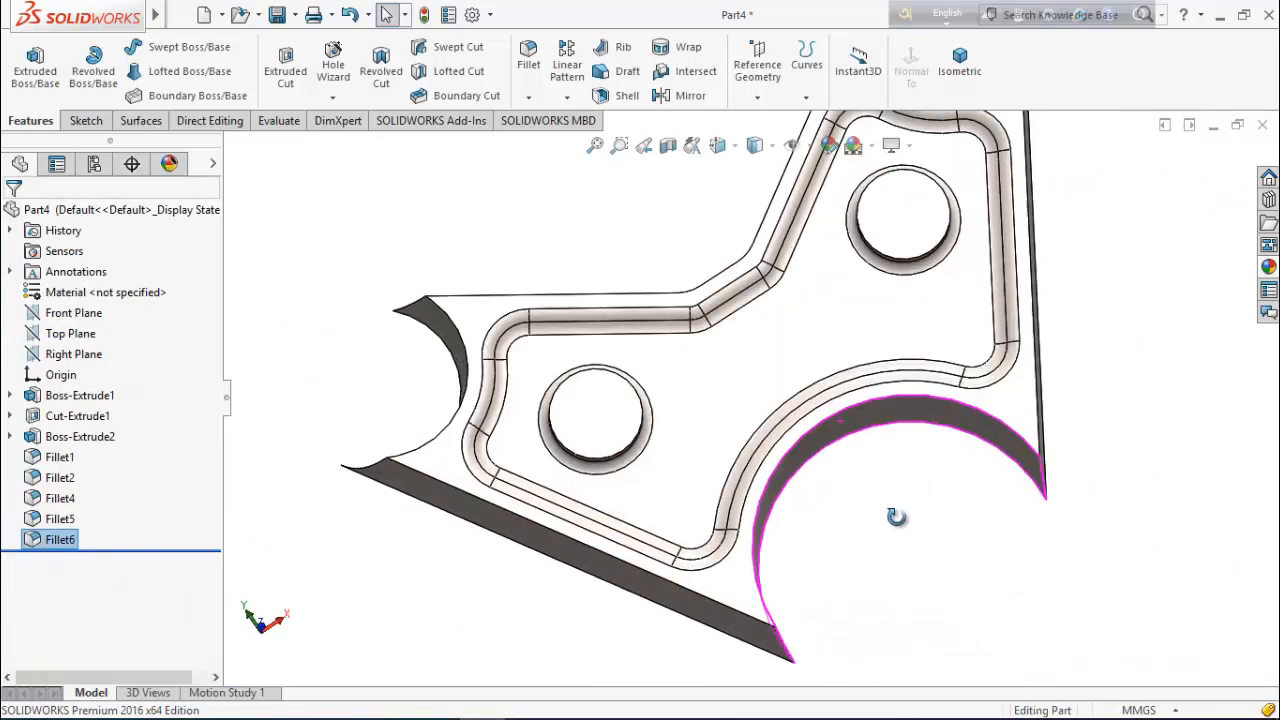
scroll(892, 525, up, 4)
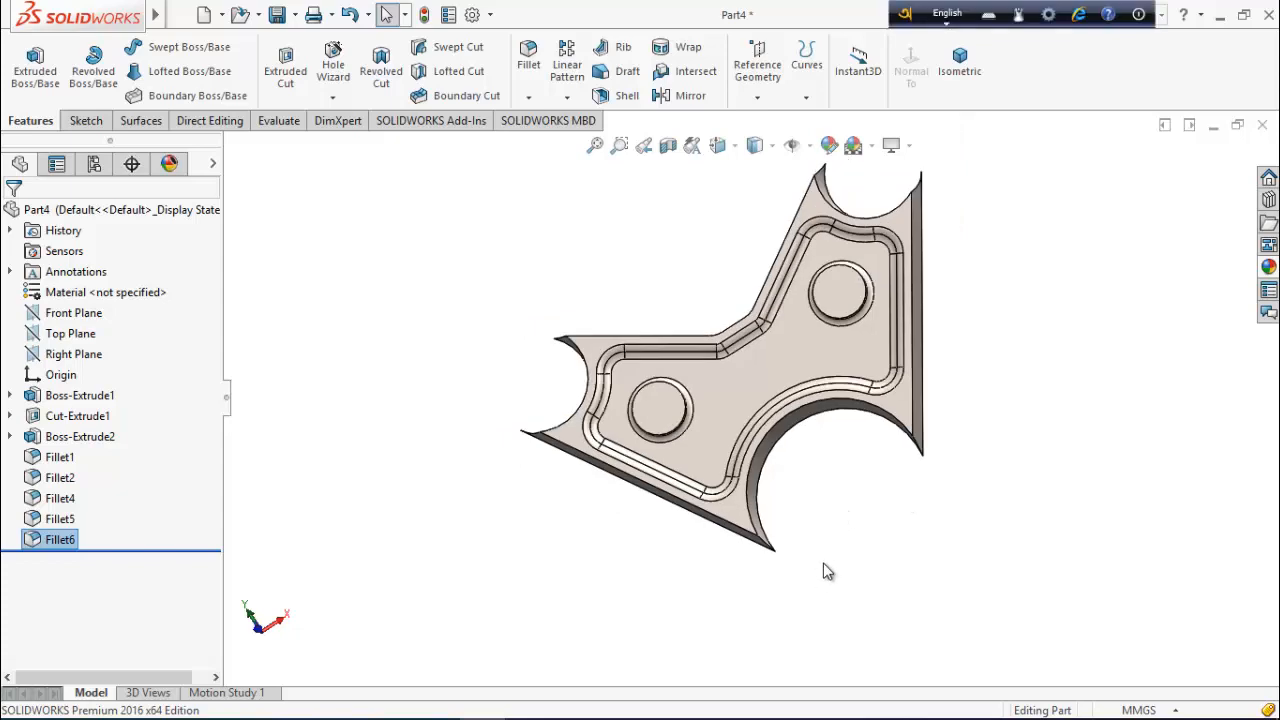
middle_drag(824, 563, 839, 479)
click(533, 90)
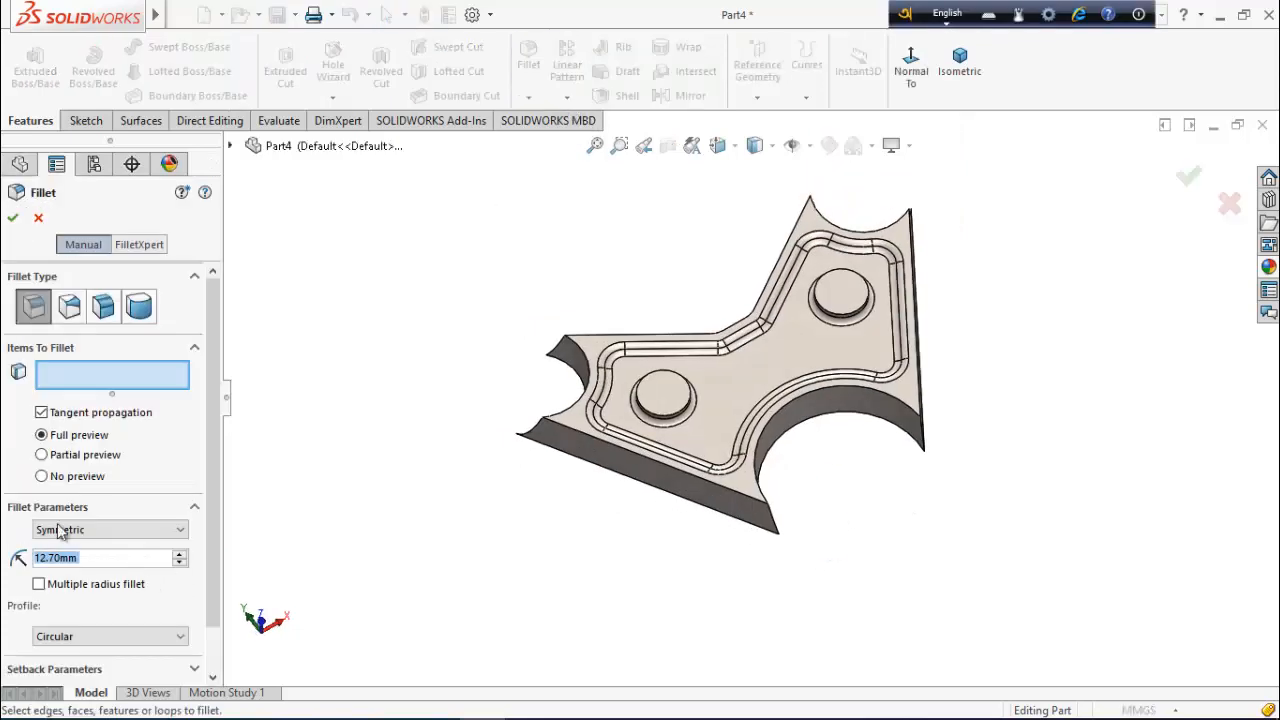
text(10)
key(Return)
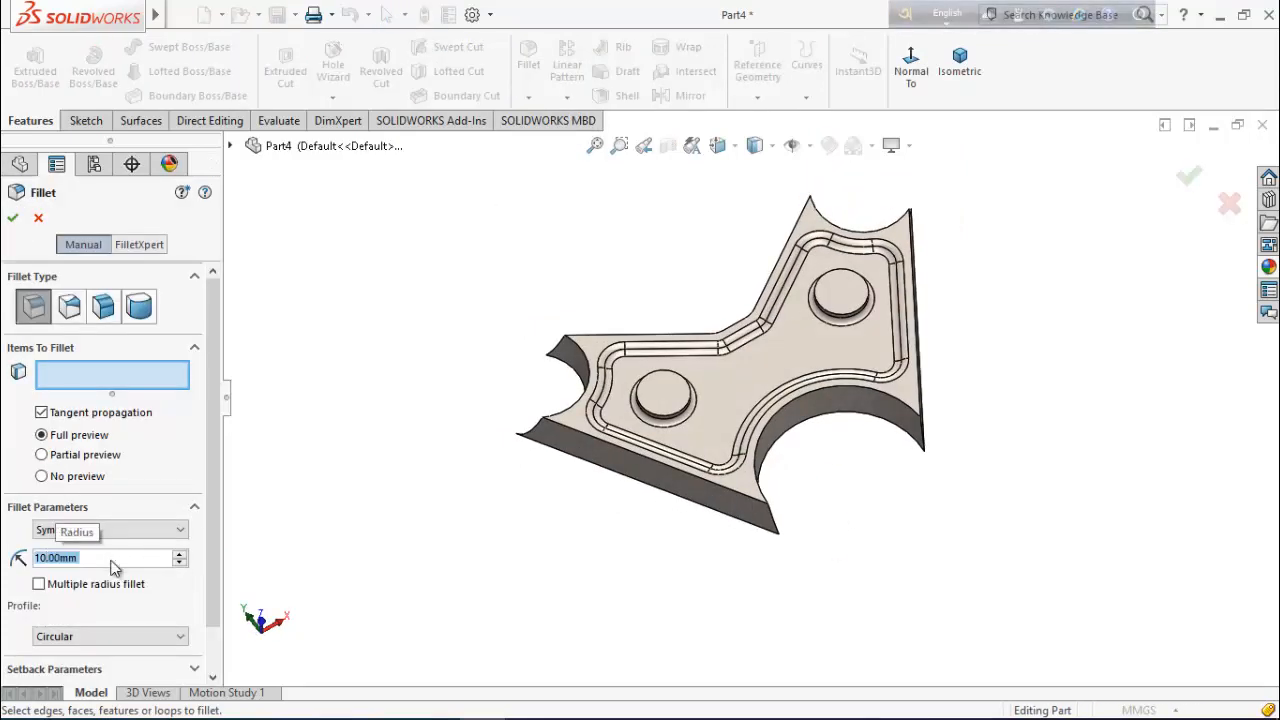
click(131, 373)
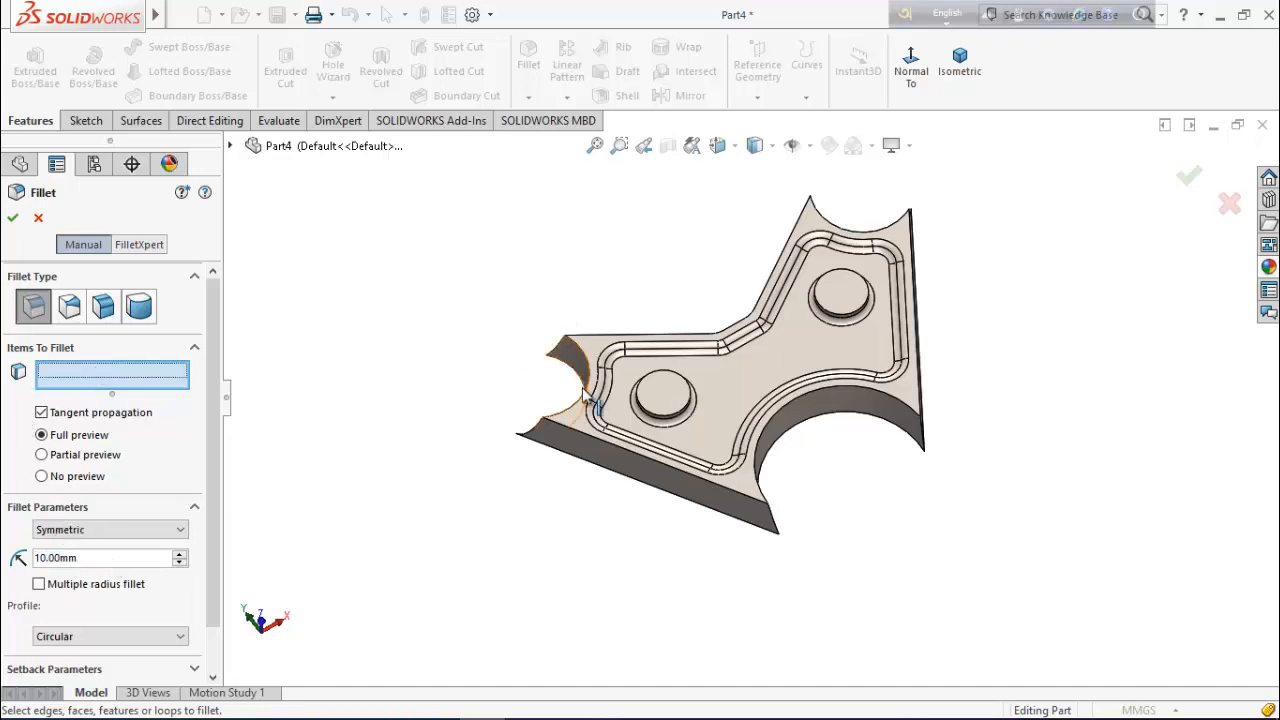
middle_drag(588, 400, 686, 460)
click(671, 465)
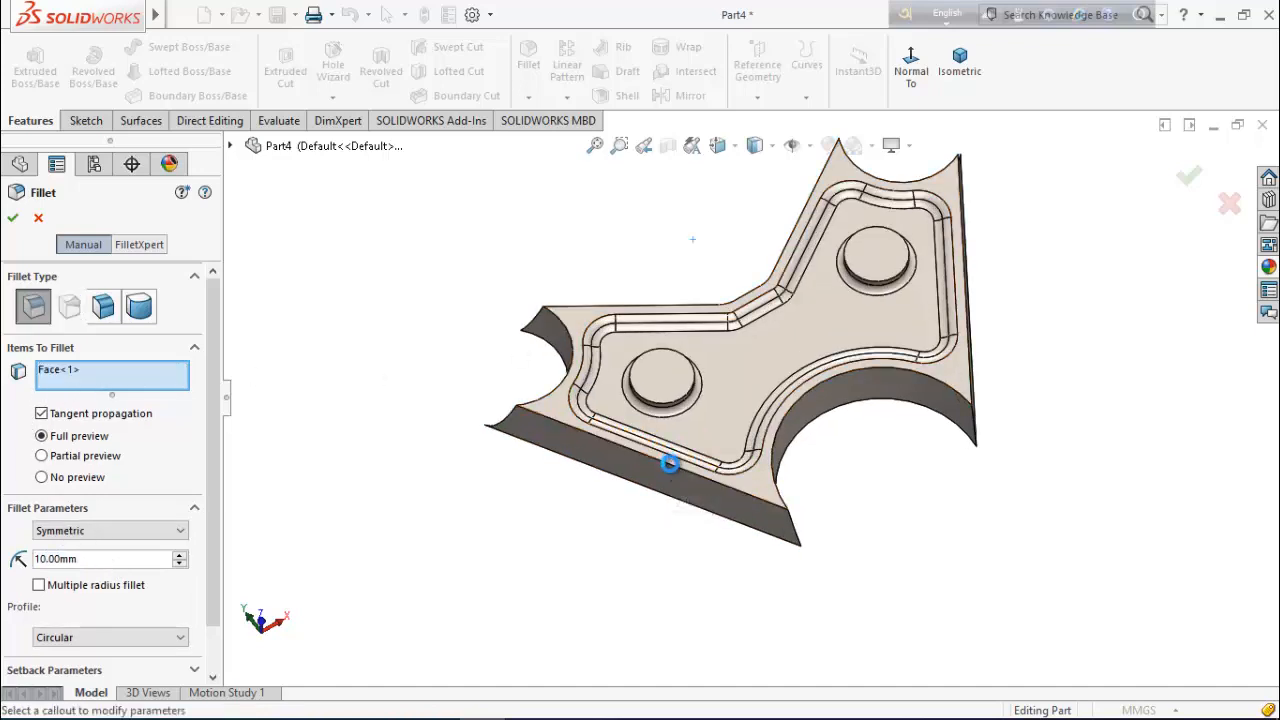
right_click(88, 376)
click(140, 407)
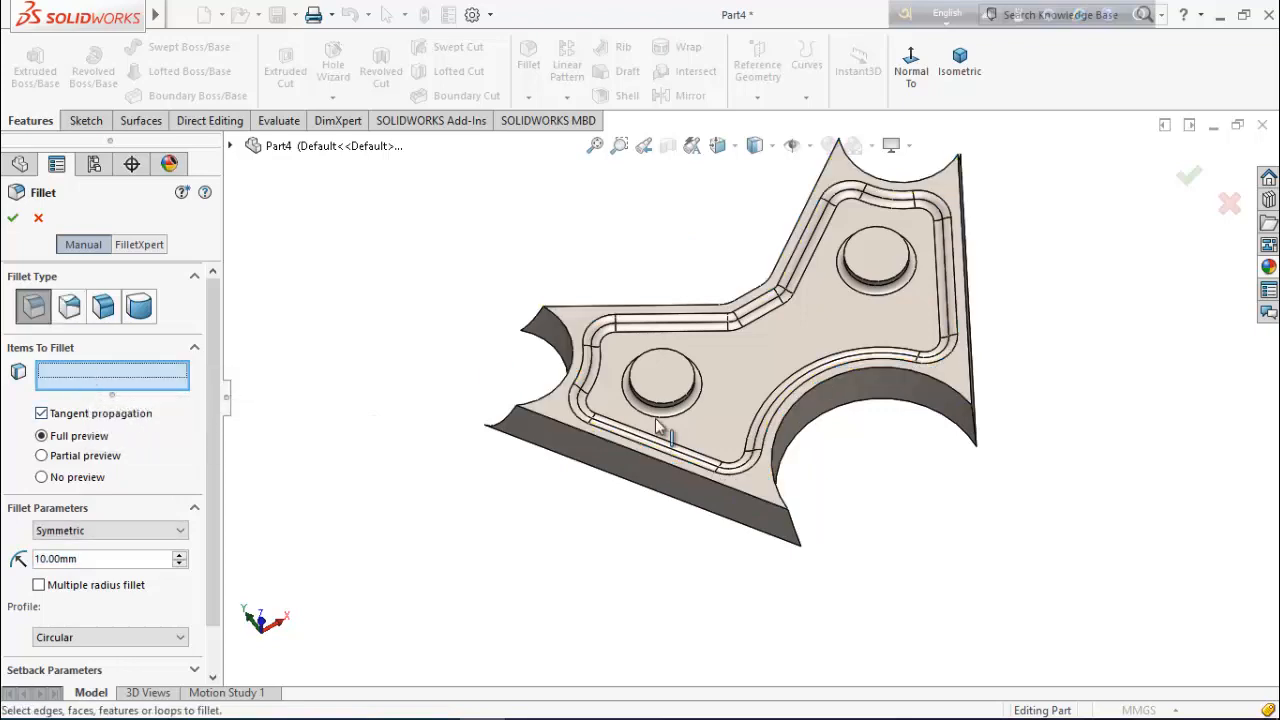
- Apply the fillet to the pocket-side outer edges of both straight end sides and the V-shaped side
click(640, 452)
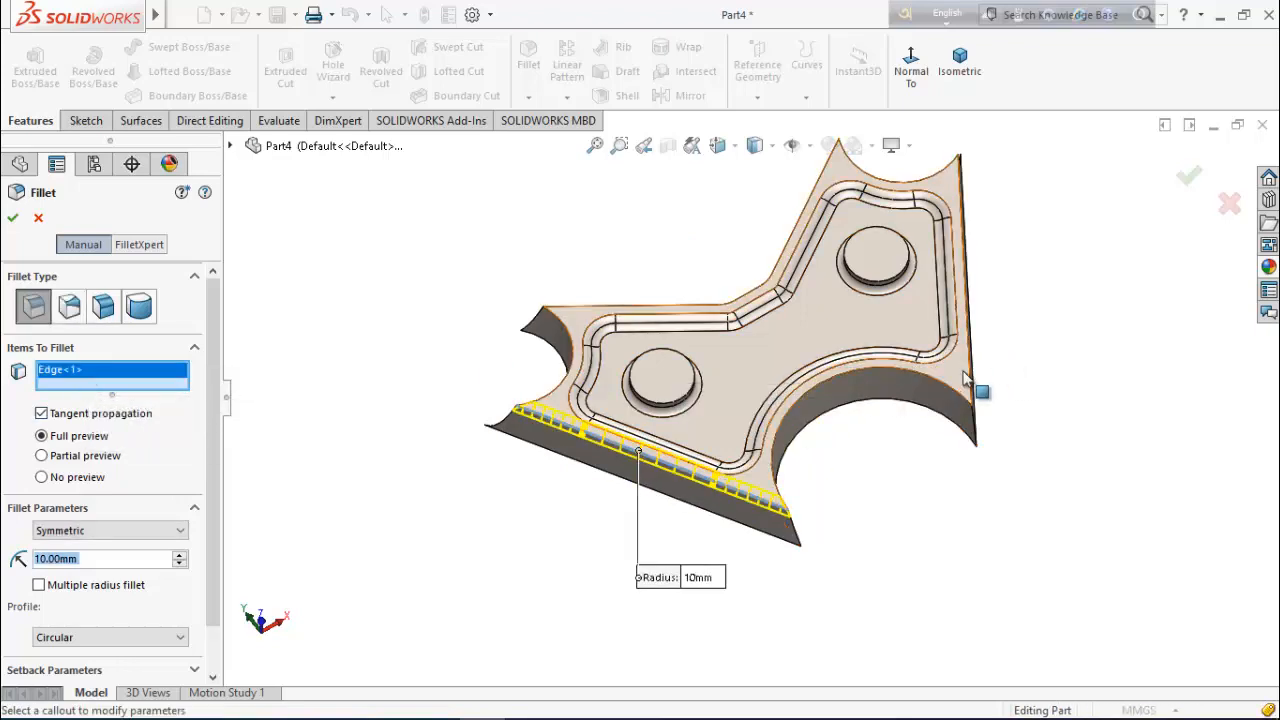
scroll(968, 383, down, 2)
click(936, 396)
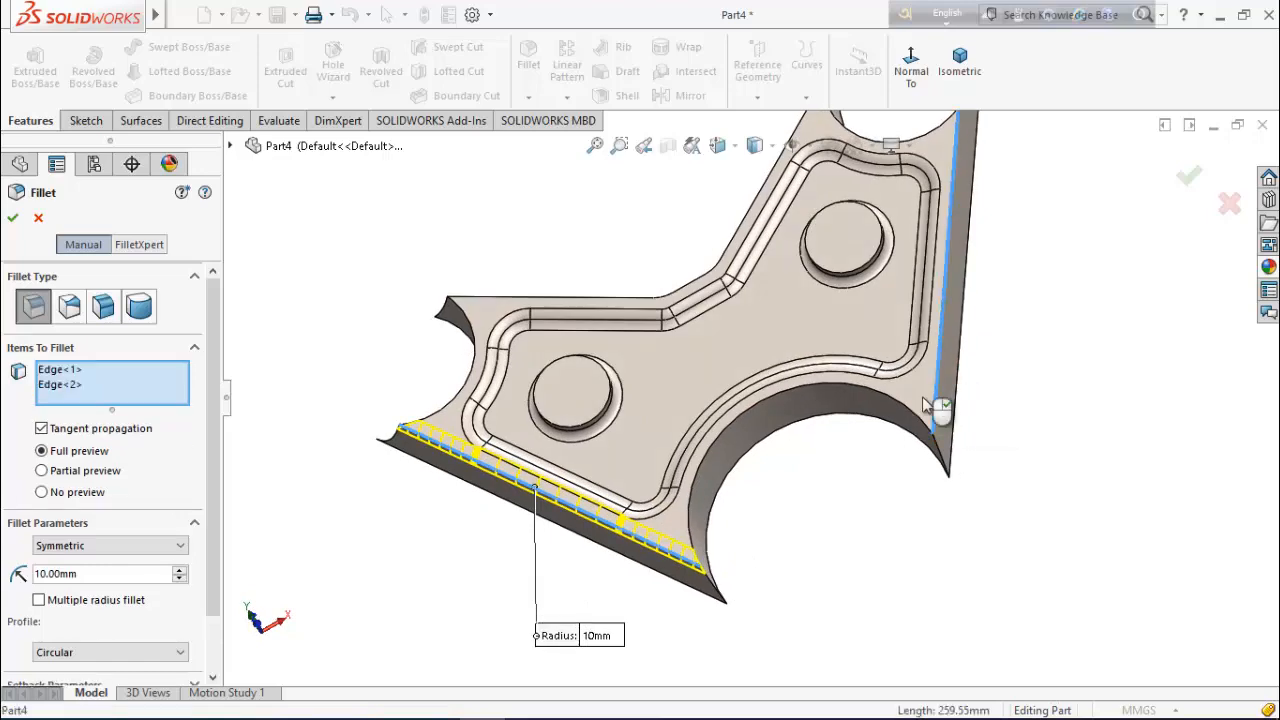
middle_drag(686, 290, 728, 370)
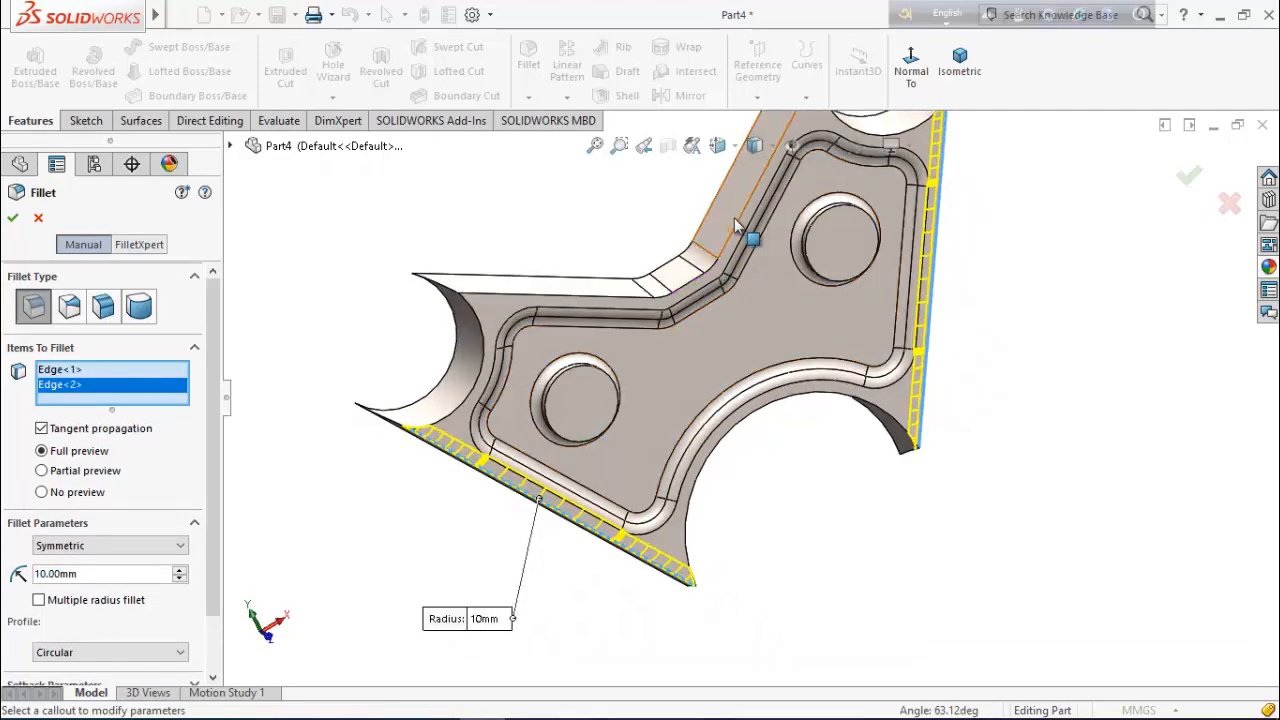
click(742, 220)
middle_drag(794, 571, 769, 531)
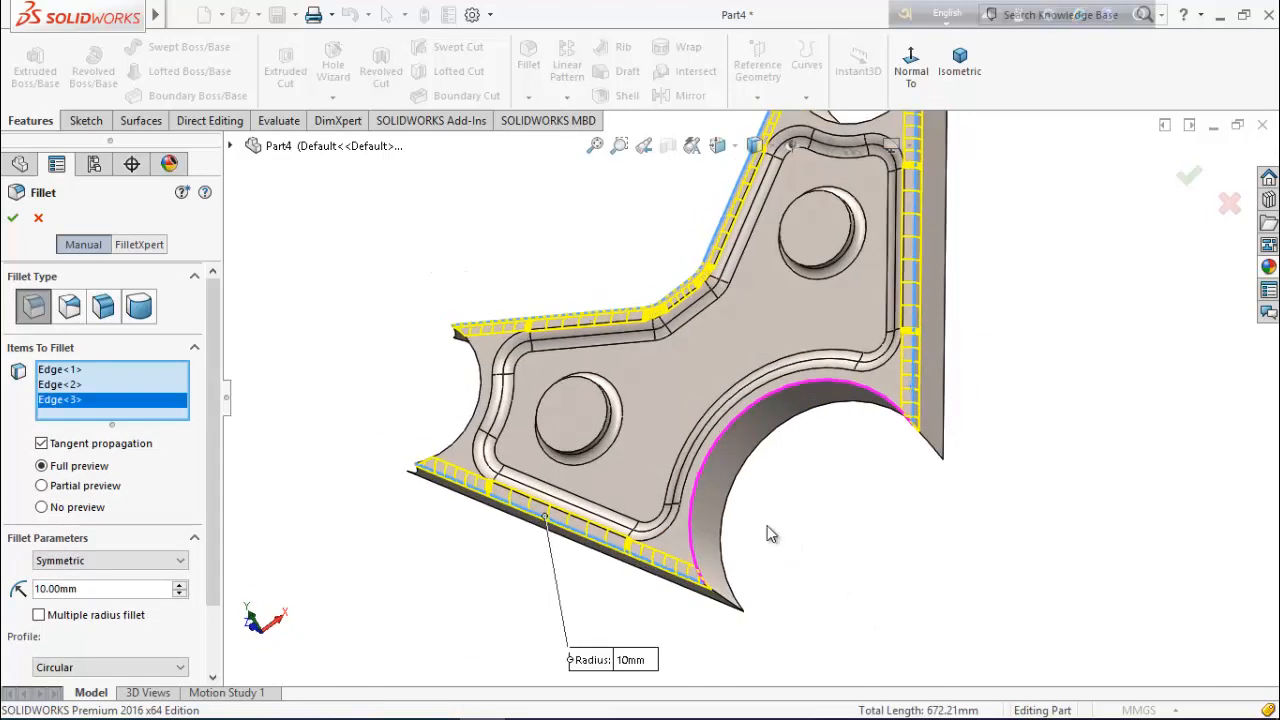
scroll(769, 531, up, 2)
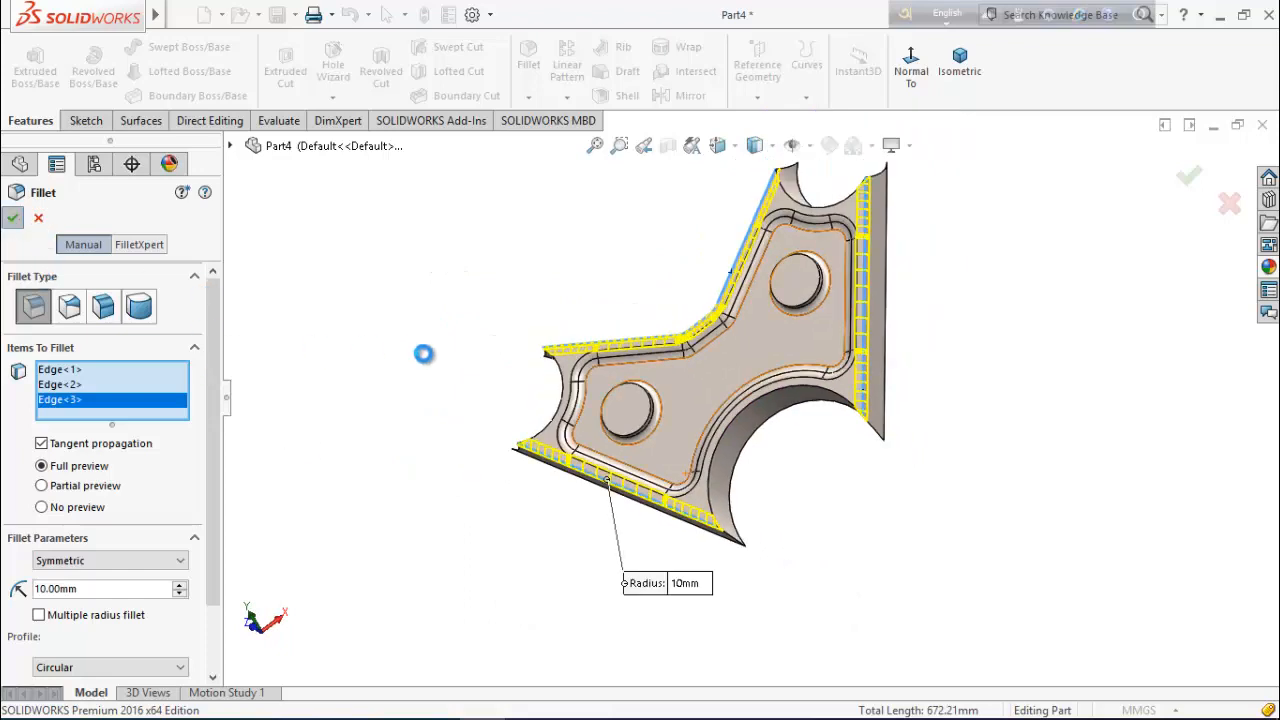
key(Return)
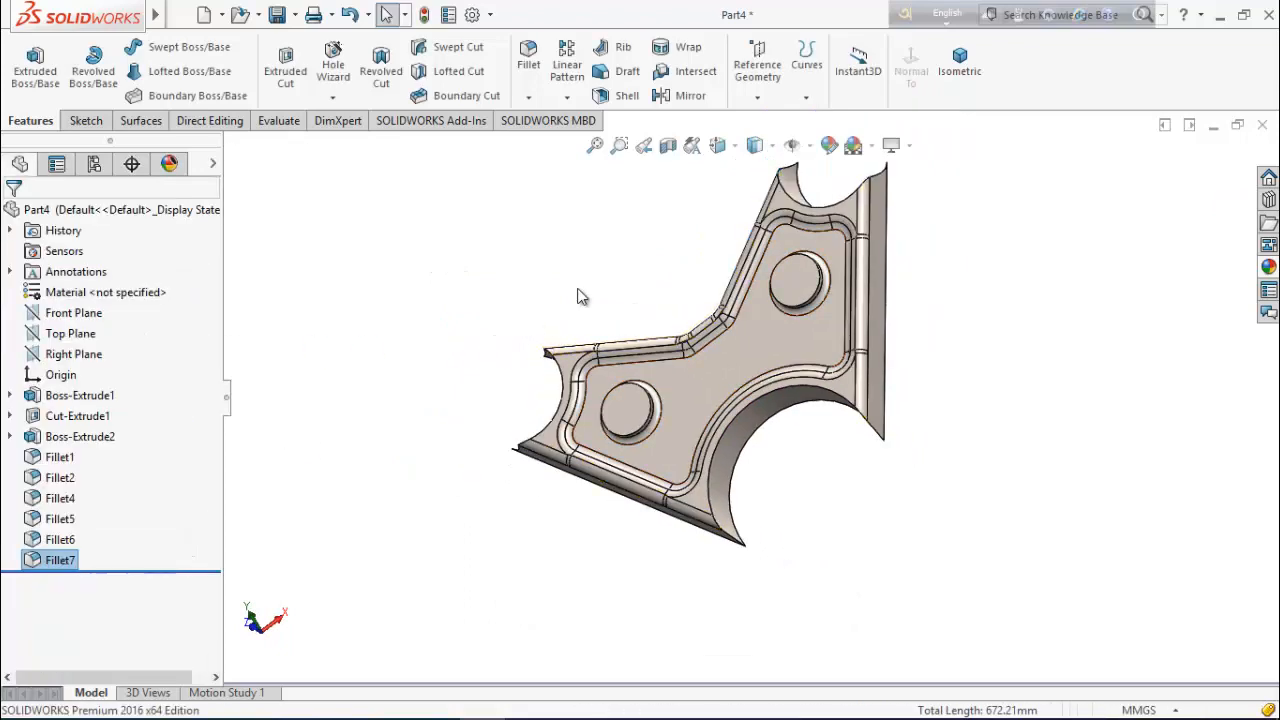
- Start a shell with a 6.35 mm thickness, choosing both boss end faces and the large flat back face for removal
click(628, 98)
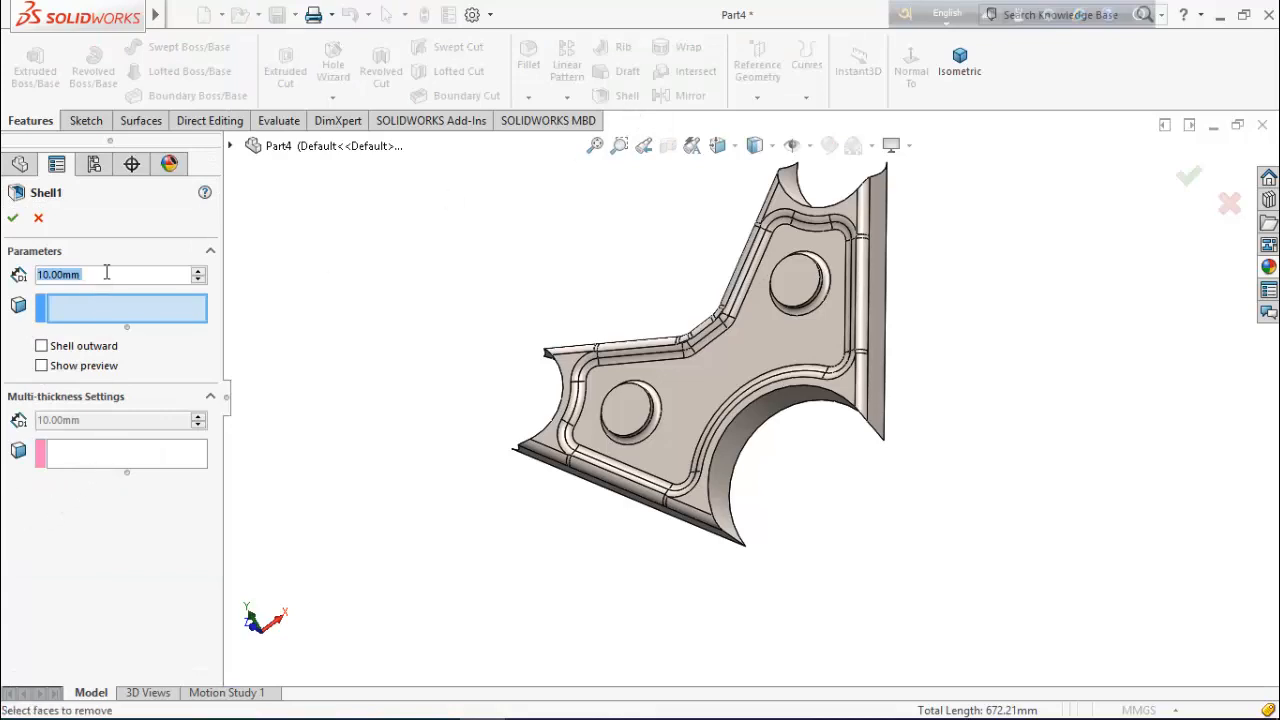
text(6)
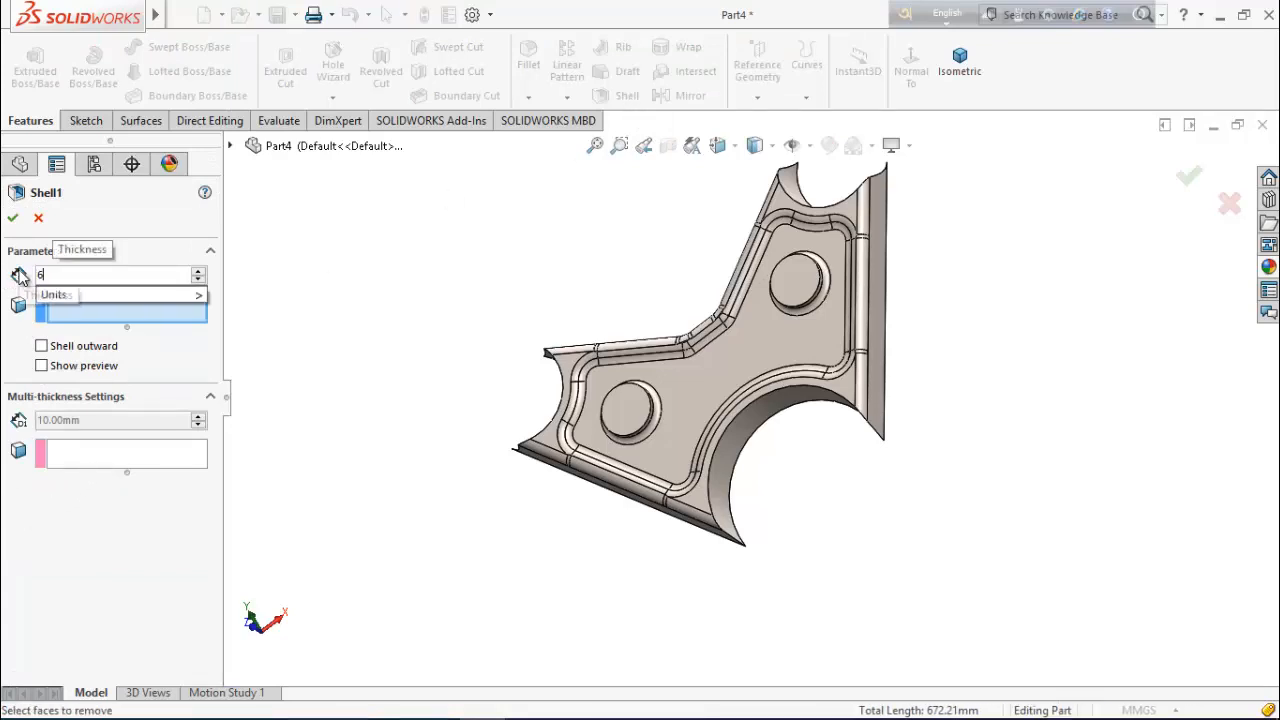
text(.35mm)
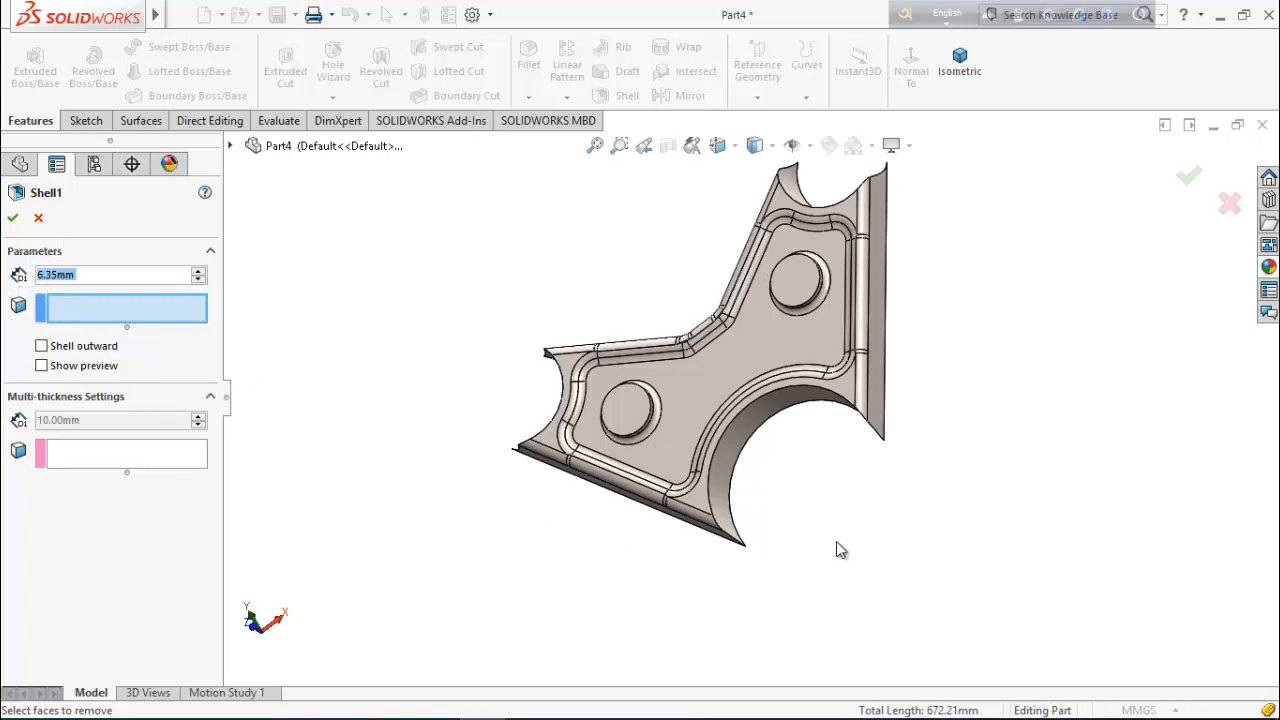
click(636, 416)
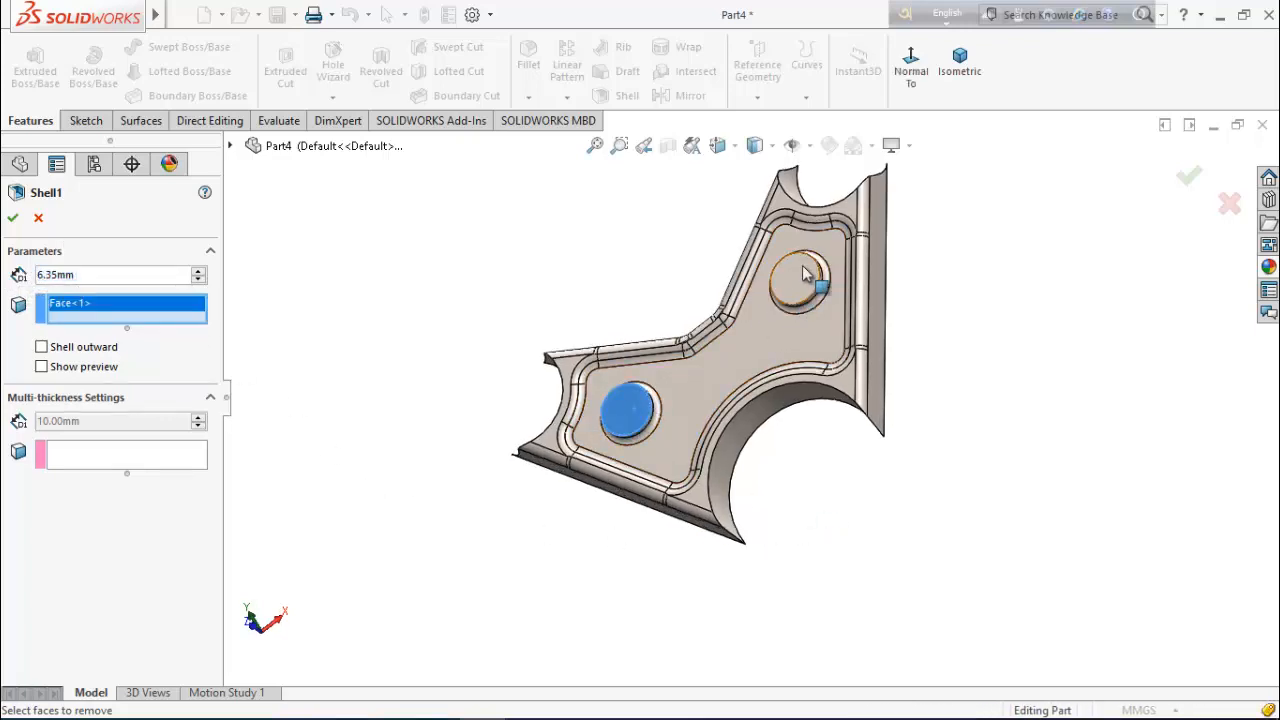
click(815, 288)
middle_drag(871, 525, 731, 350)
click(731, 350)
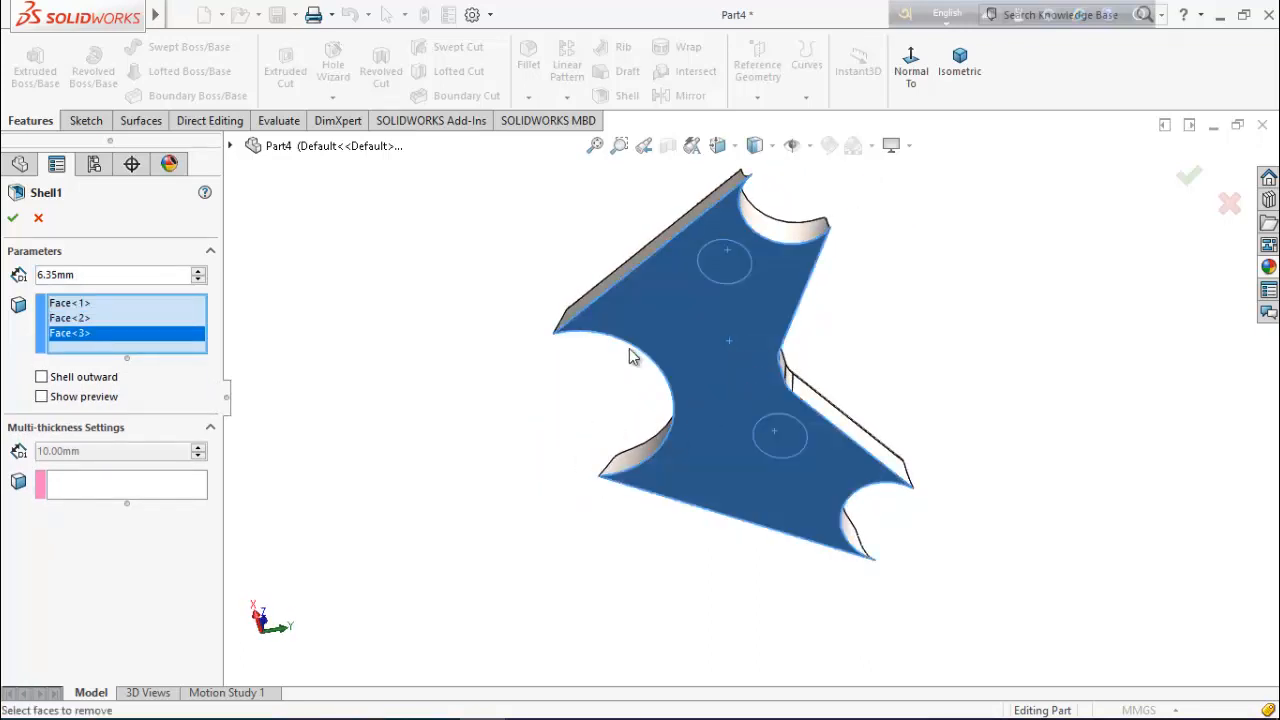
- Add the large concave arc face and both small concave end faces to the removed faces, and apply the shell
middle_drag(631, 354, 764, 388)
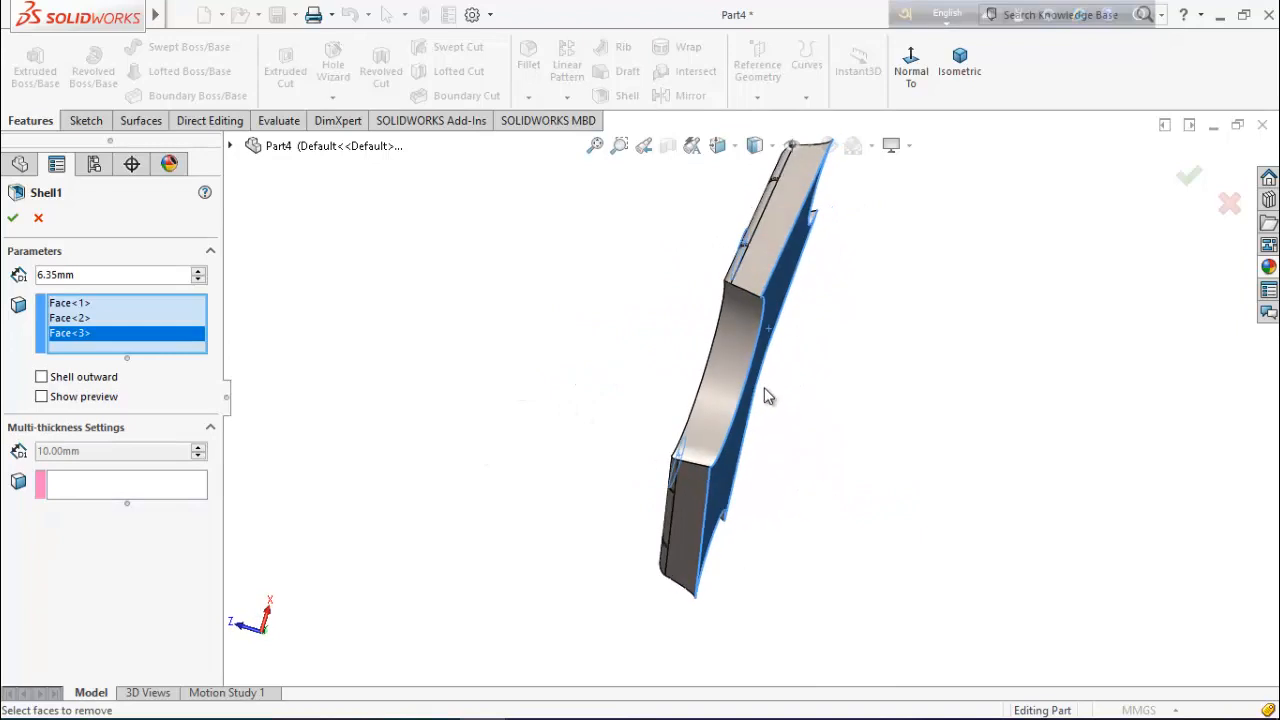
click(735, 404)
middle_drag(870, 448, 789, 380)
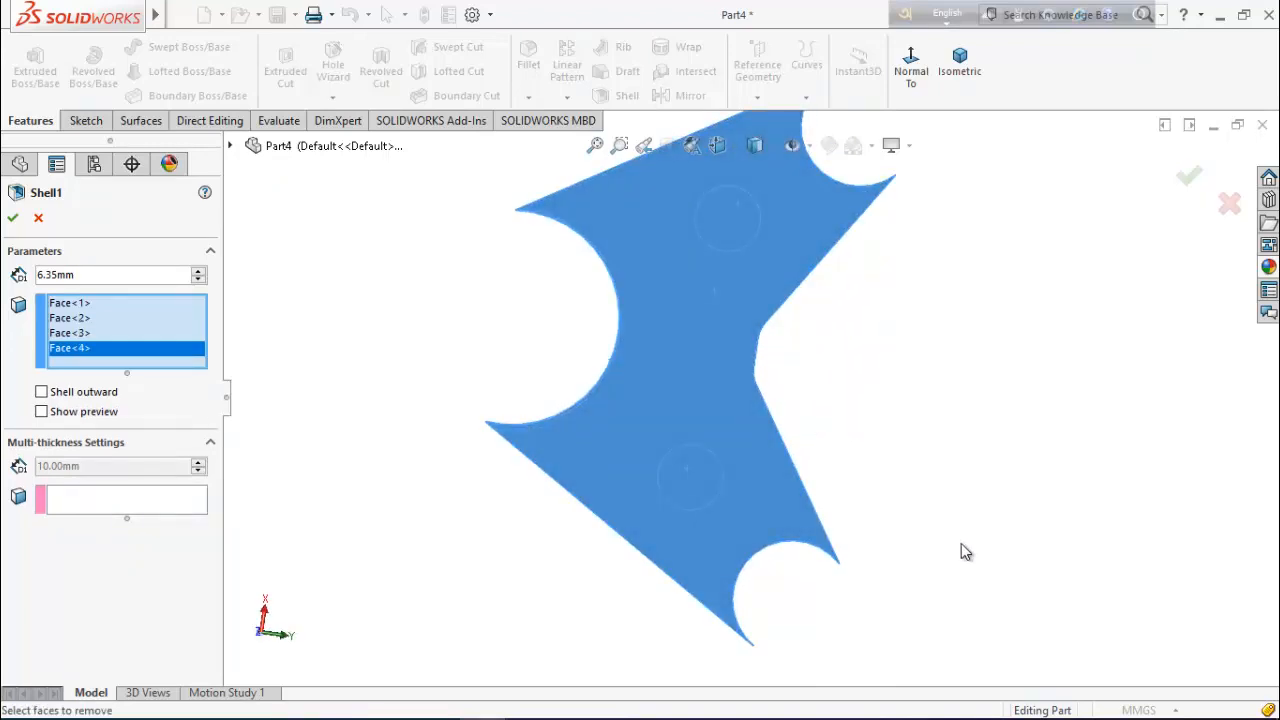
middle_drag(963, 551, 772, 430)
click(716, 546)
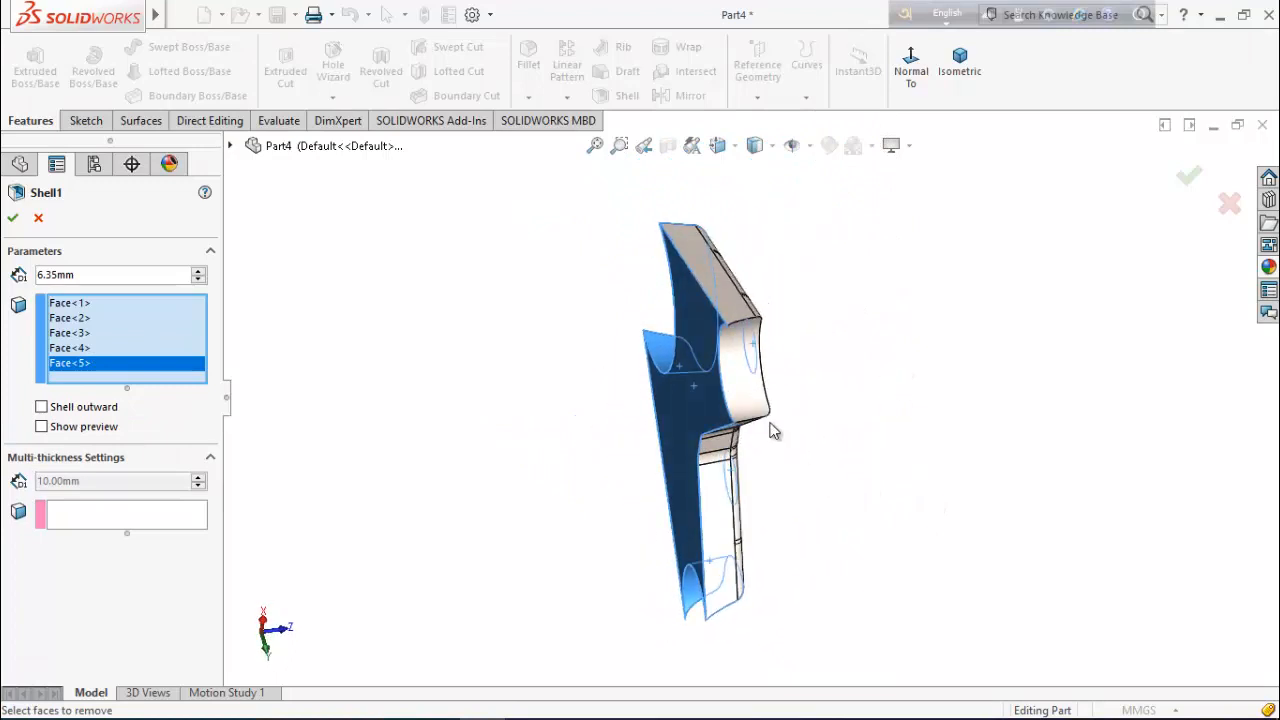
click(740, 370)
middle_drag(744, 373, 820, 430)
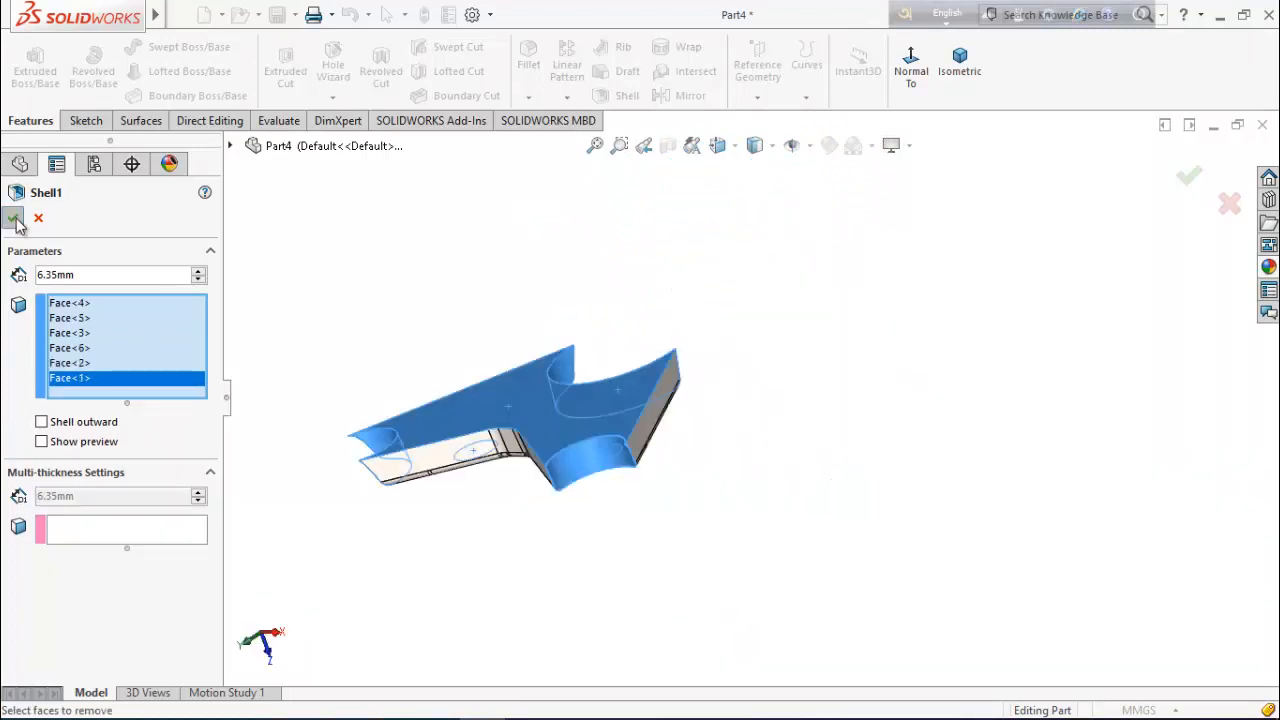
key(Return)
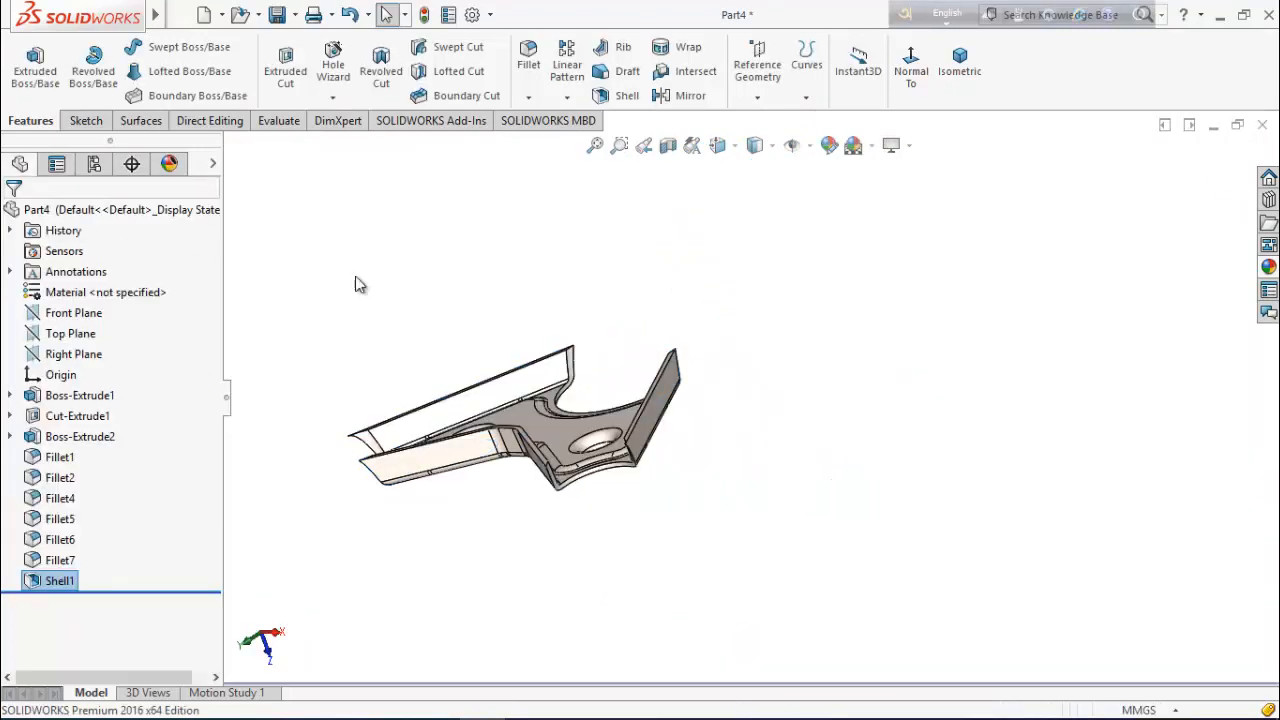
- Fillet the outer edges of both small concave arc ends with a 2.54 mm symmetric radius and tangent propagation
middle_drag(357, 283, 651, 209)
click(529, 66)
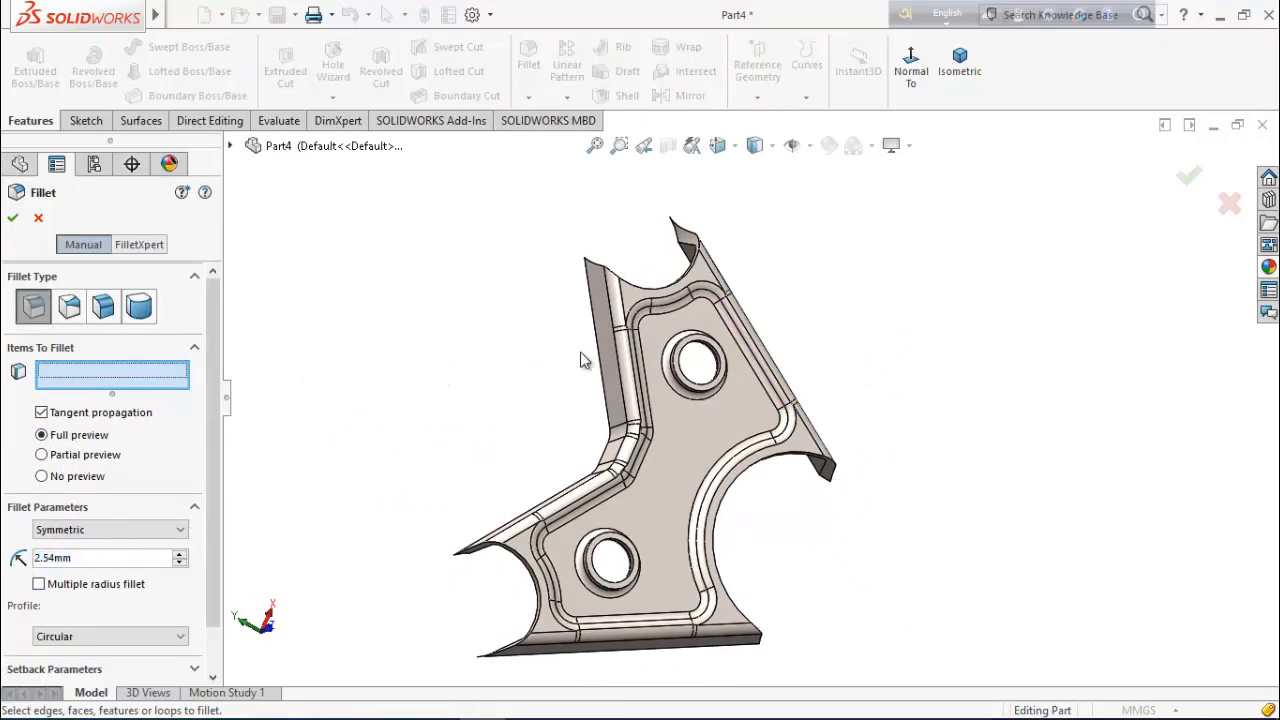
middle_drag(583, 360, 660, 309)
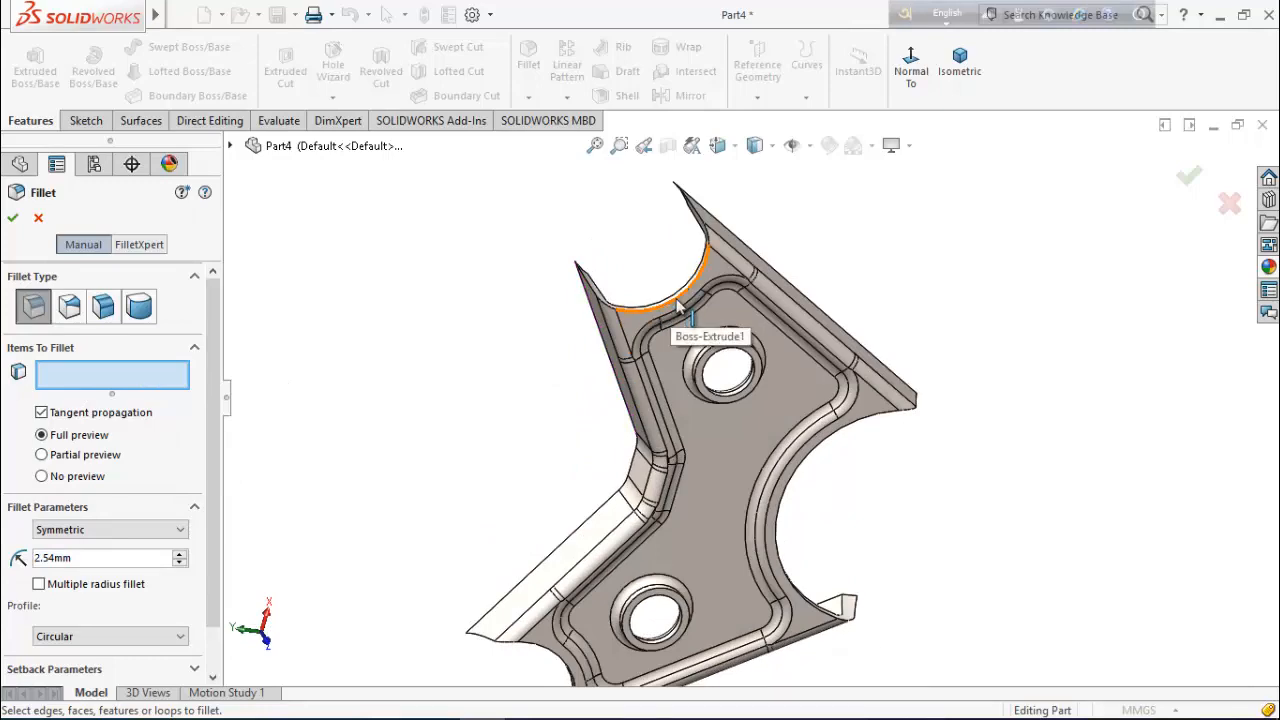
click(678, 305)
middle_drag(790, 450, 841, 522)
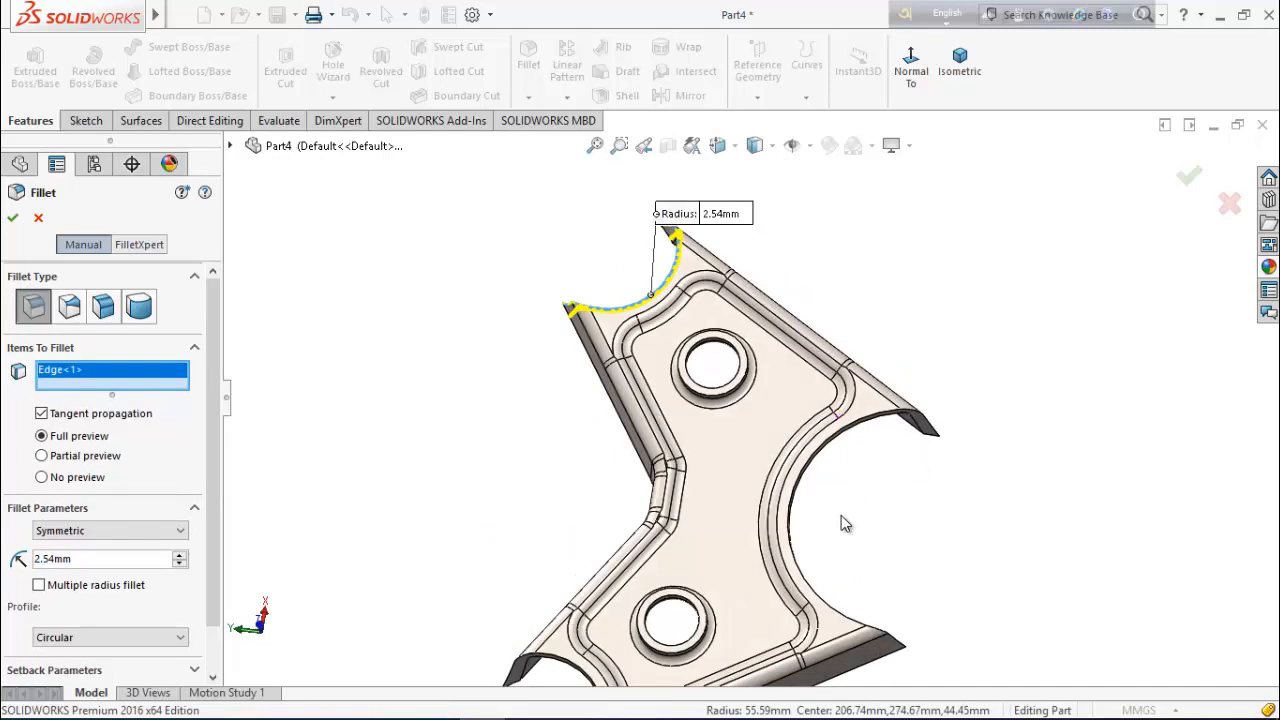
scroll(841, 523, up, 2)
middle_drag(623, 618, 716, 515)
scroll(688, 543, down, 7)
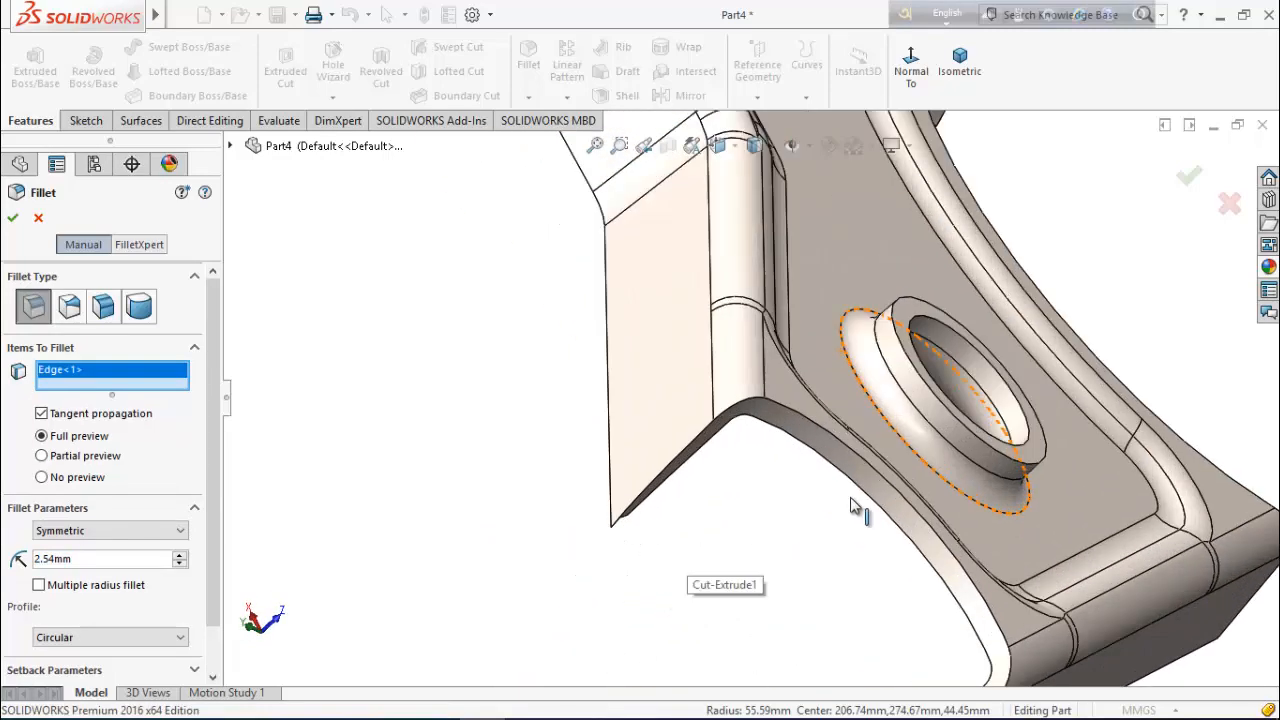
click(871, 466)
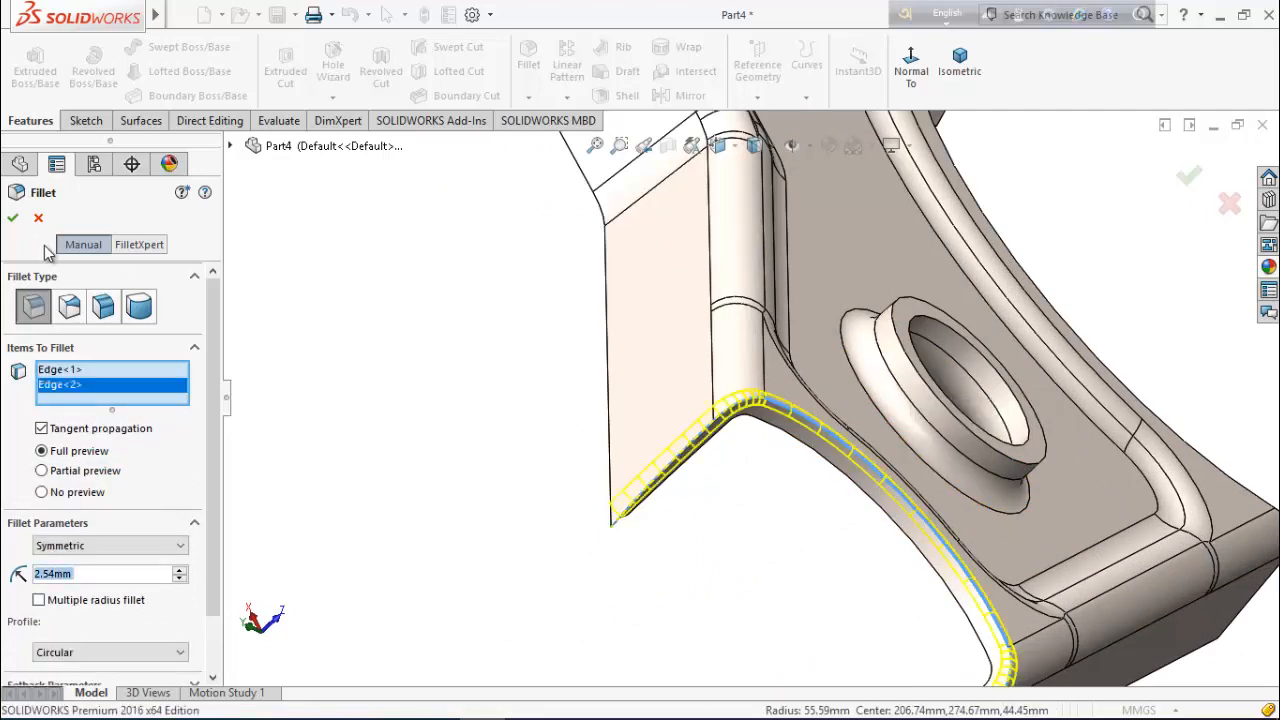
key(Return)
- Start a 0.25 mm constant-size fillet with tangent propagation on the ring-shaped end faces of both round bosses
scroll(695, 483, up, 5)
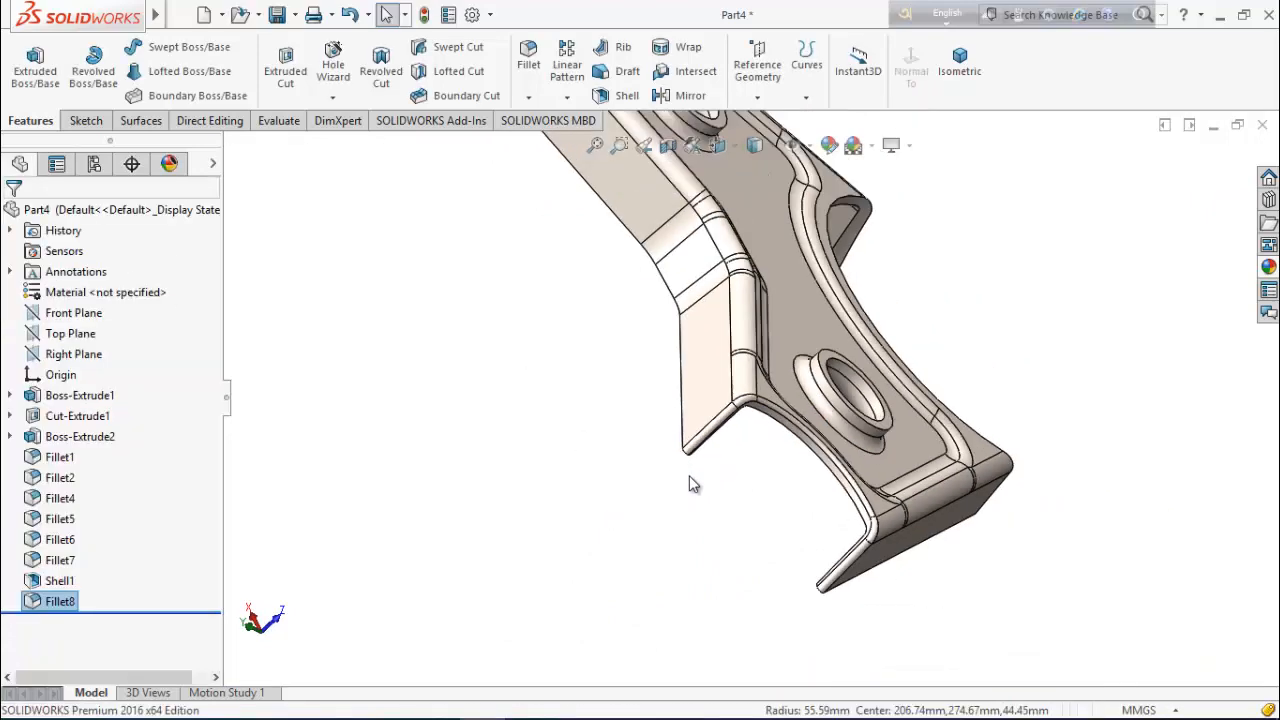
middle_drag(698, 483, 578, 124)
click(529, 62)
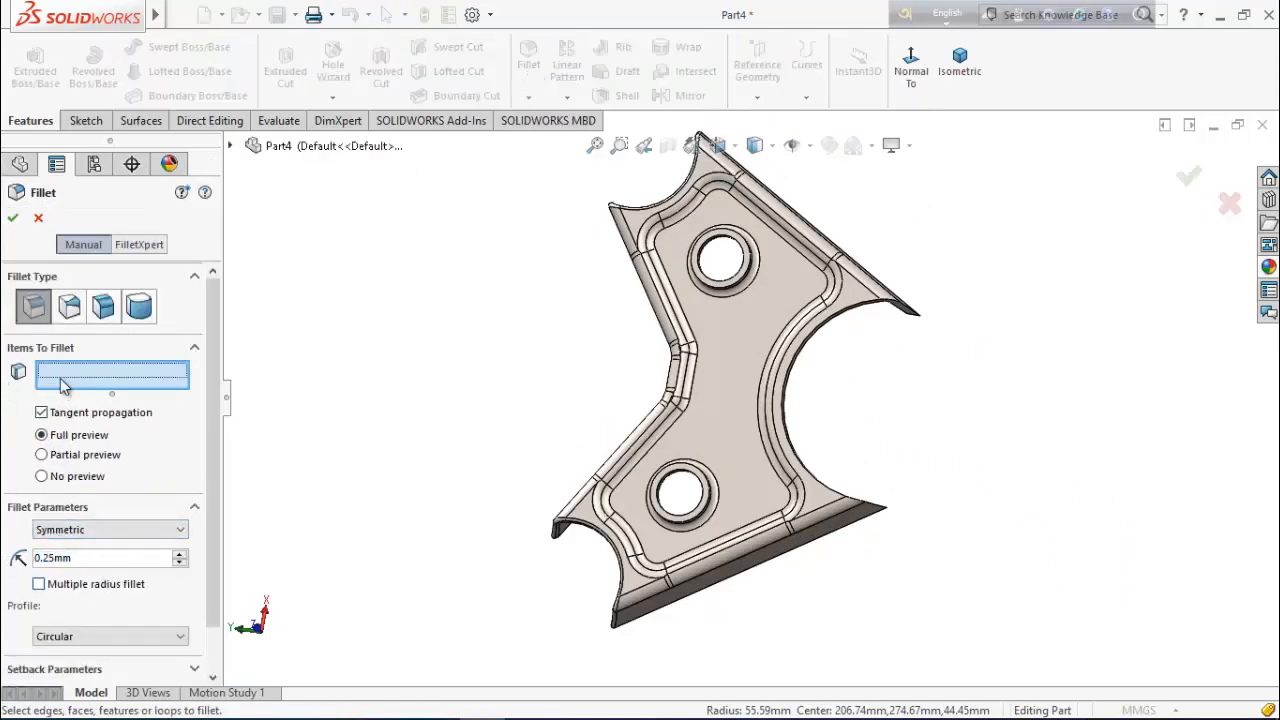
scroll(690, 196, down, 5)
click(766, 294)
scroll(754, 384, up, 4)
middle_drag(750, 505, 783, 365)
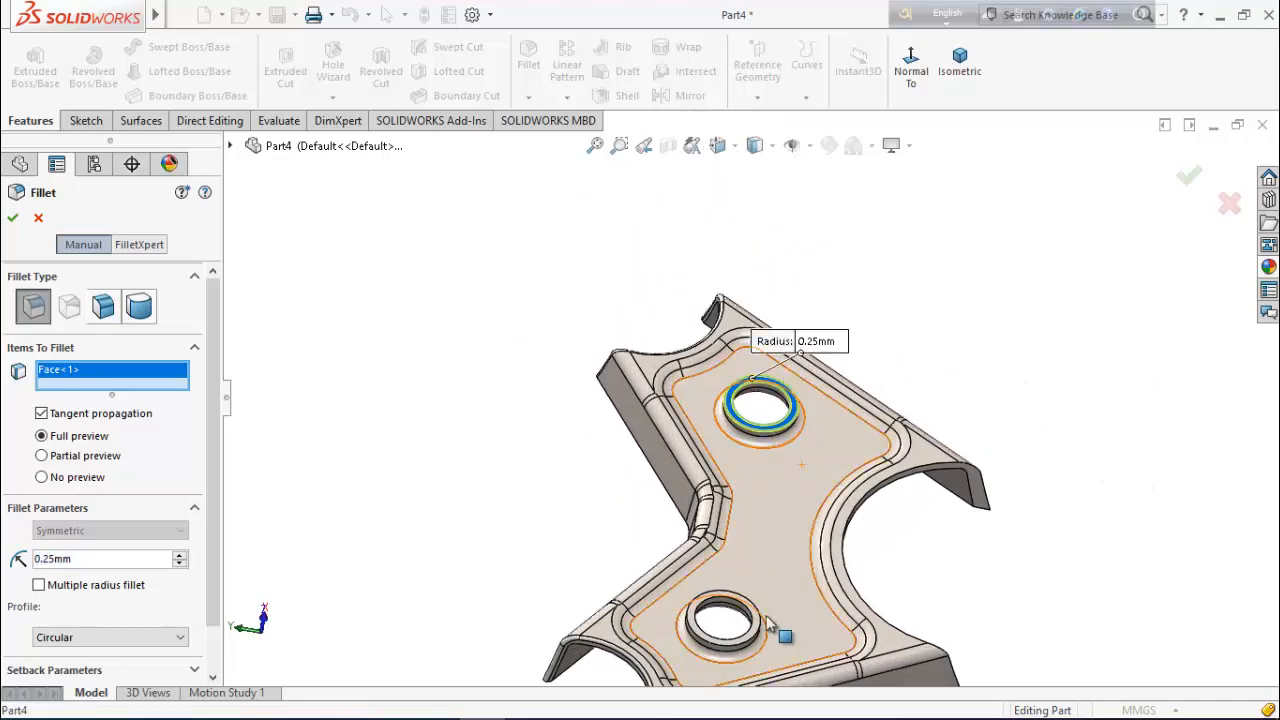
scroll(770, 625, down, 3)
click(729, 600)
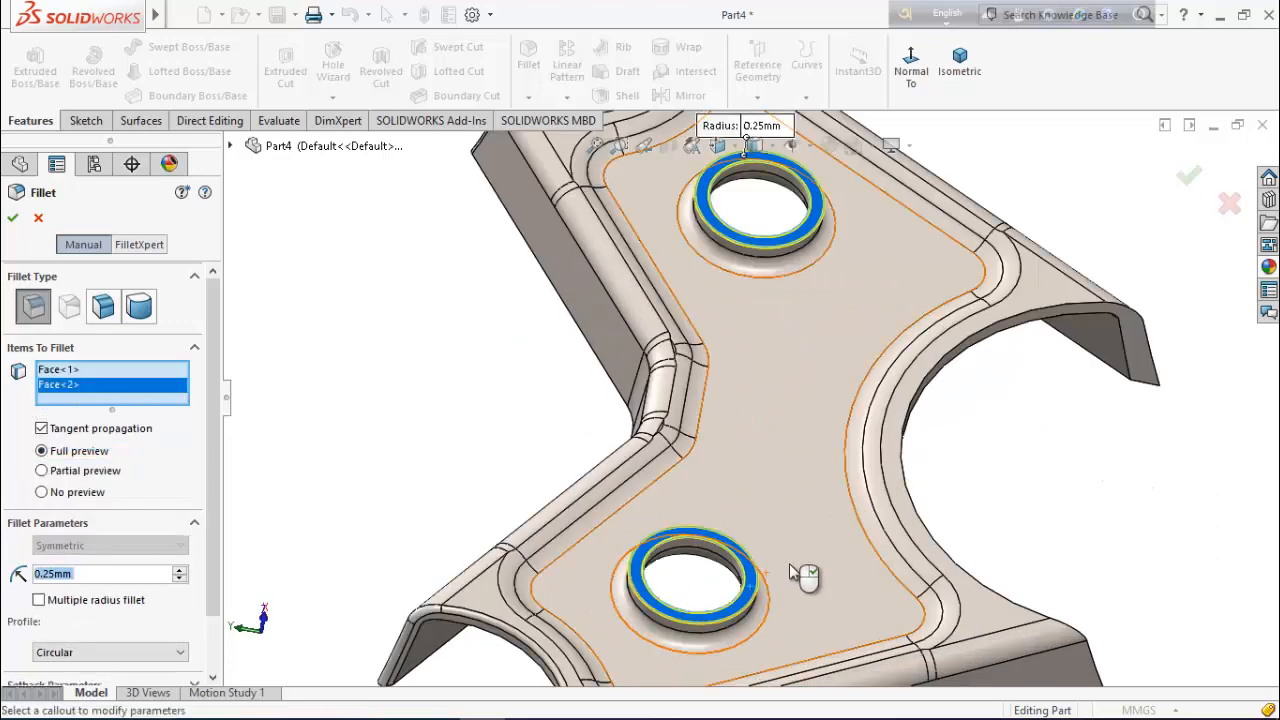
- Add the inner side of the pocket floor and the inner rim face beside the large arc to the fillet
scroll(795, 573, up, 4)
middle_drag(1071, 580, 794, 398)
click(794, 398)
scroll(779, 403, down, 3)
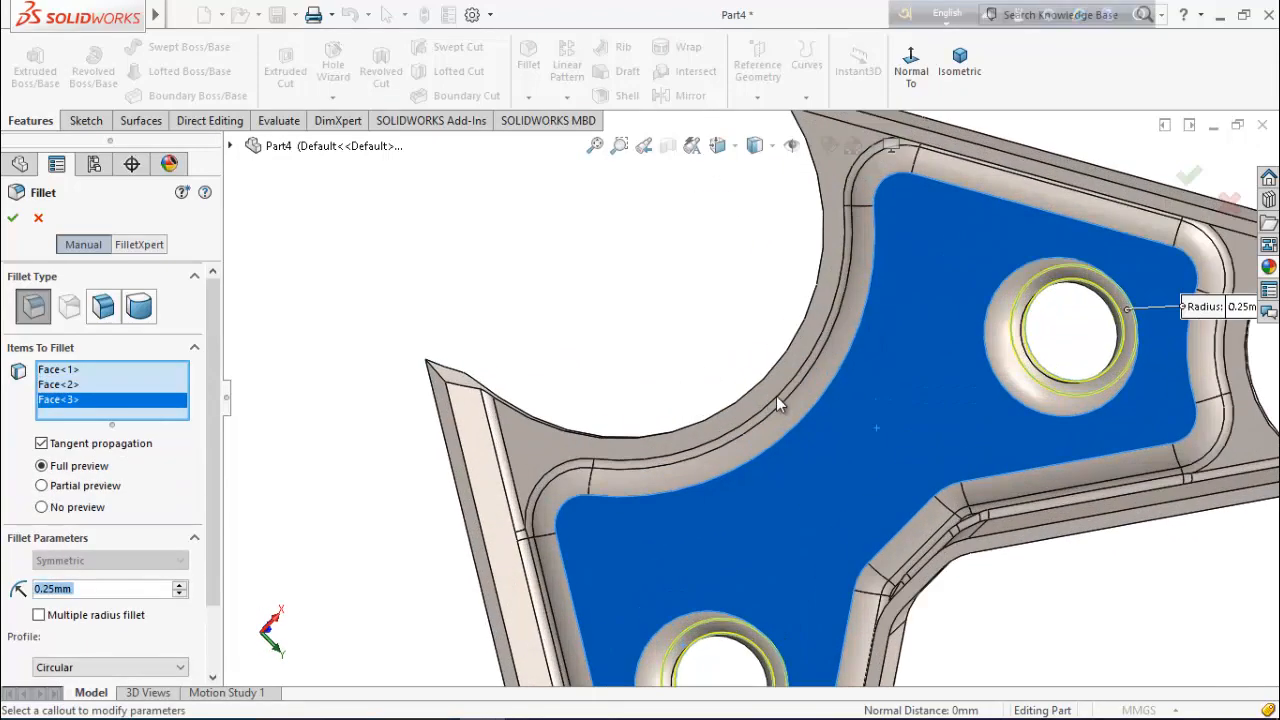
click(789, 364)
scroll(726, 511, up, 2)
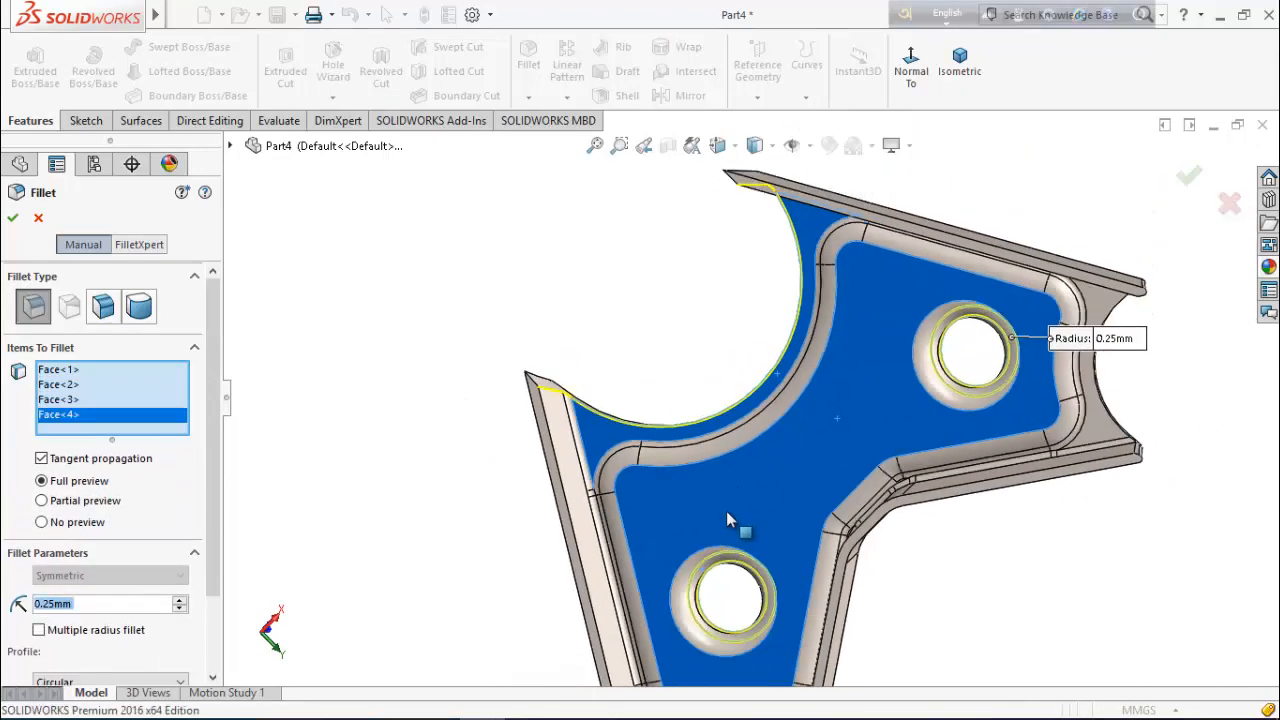
- Add the V-shaped side's wall face and the inner rim face beside one small arc to the fillet
middle_drag(726, 511, 747, 543)
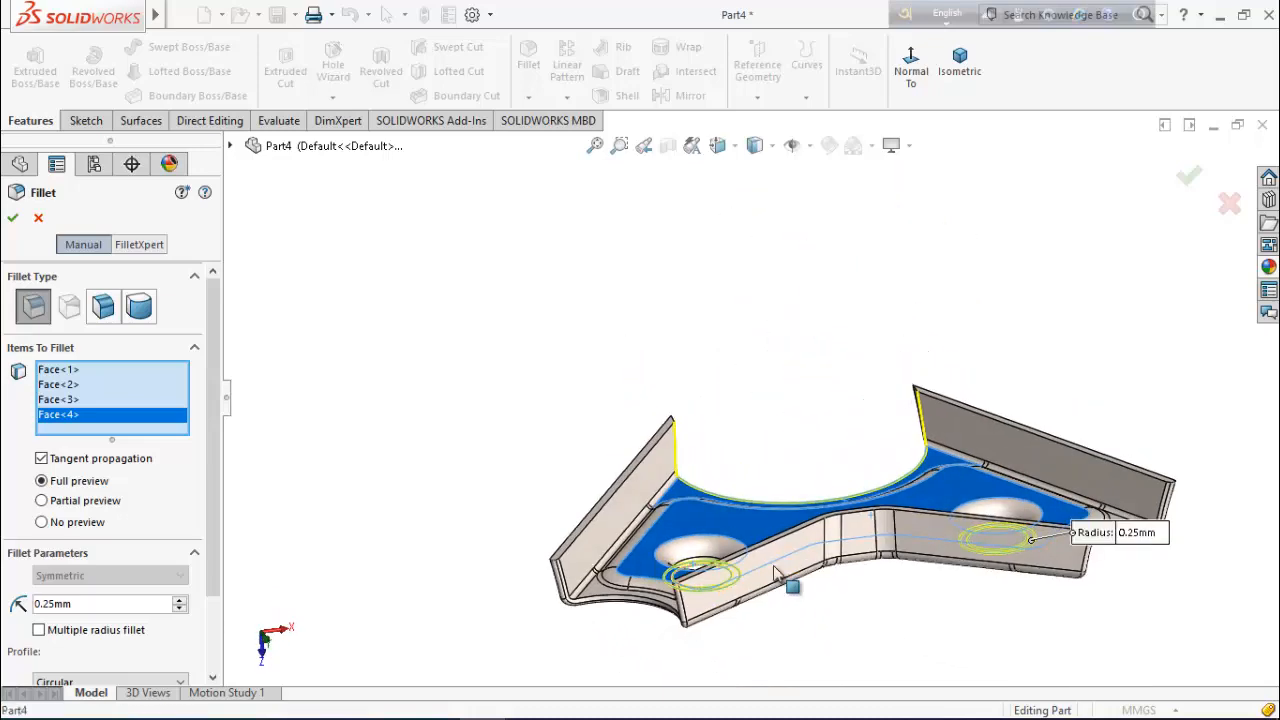
click(778, 572)
middle_drag(845, 477, 845, 355)
scroll(641, 556, down, 3)
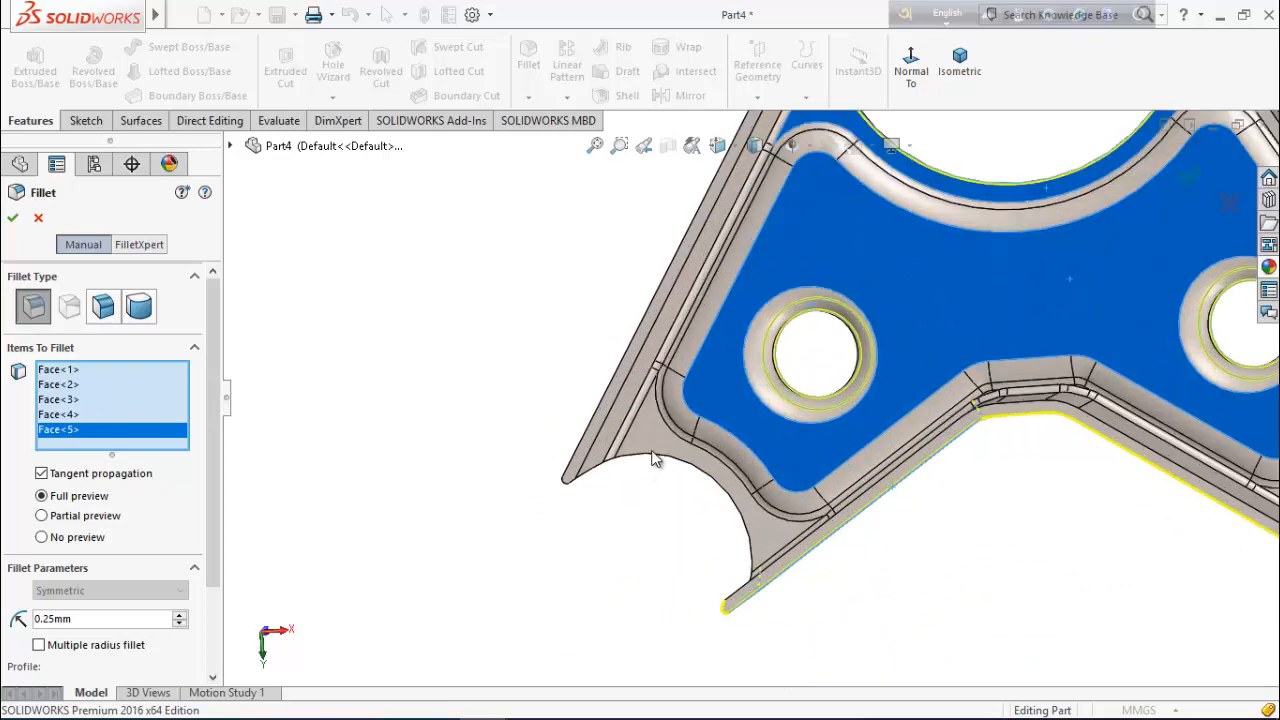
click(680, 466)
scroll(690, 476, up, 3)
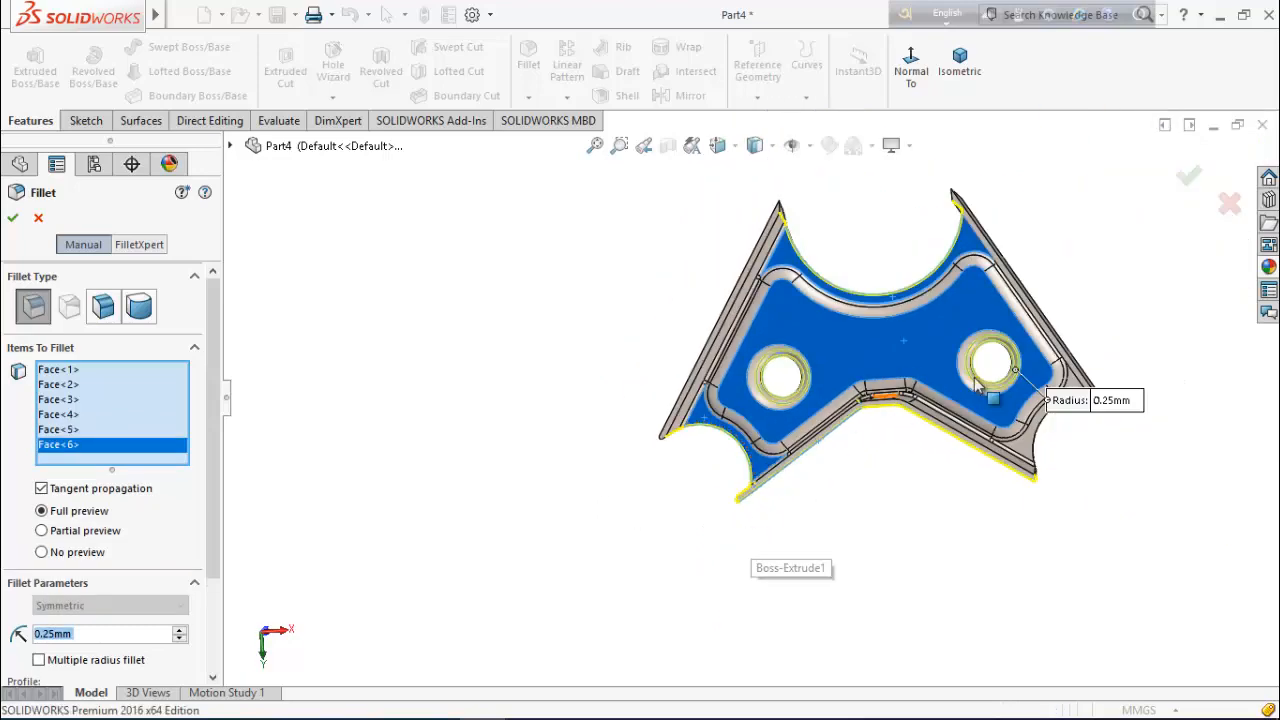
- Add the inner rim face beside the other small arc and apply the 0.25 mm fillet to all selected faces
scroll(990, 415, down, 3)
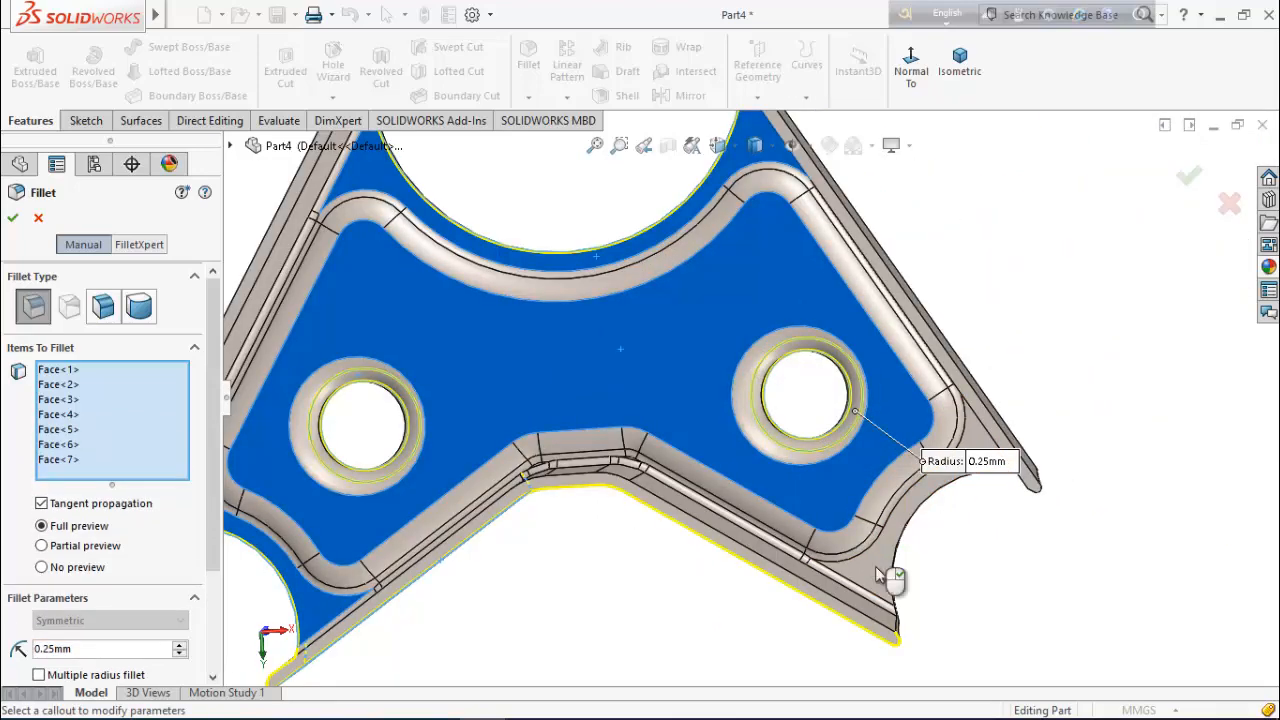
click(876, 572)
scroll(876, 572, up, 5)
middle_drag(500, 206, 540, 230)
middle_drag(577, 400, 705, 506)
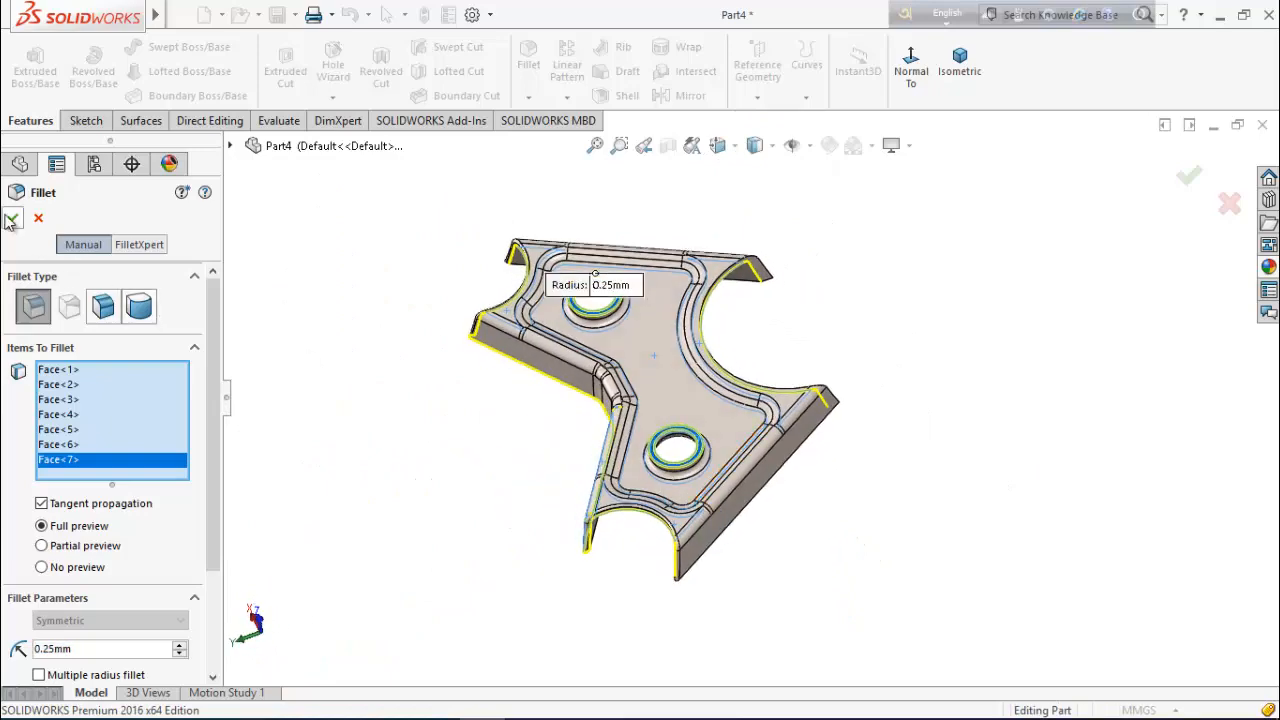
key(Return)
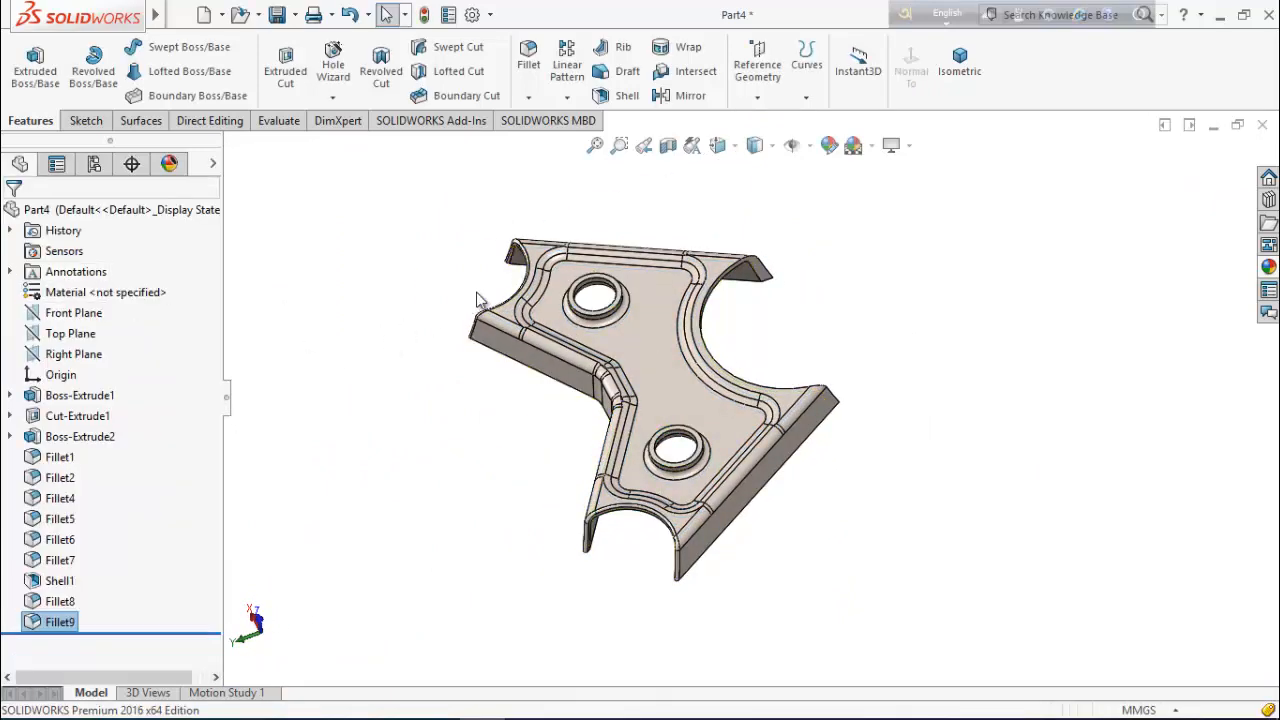
- Examine the shelled and filleted part from several angles, including the bosses, pocket edges and outer side walls
scroll(564, 483, down, 3)
scroll(628, 605, up, 2)
middle_drag(628, 605, 1078, 360)
middle_drag(577, 588, 537, 569)
middle_drag(686, 470, 640, 533)
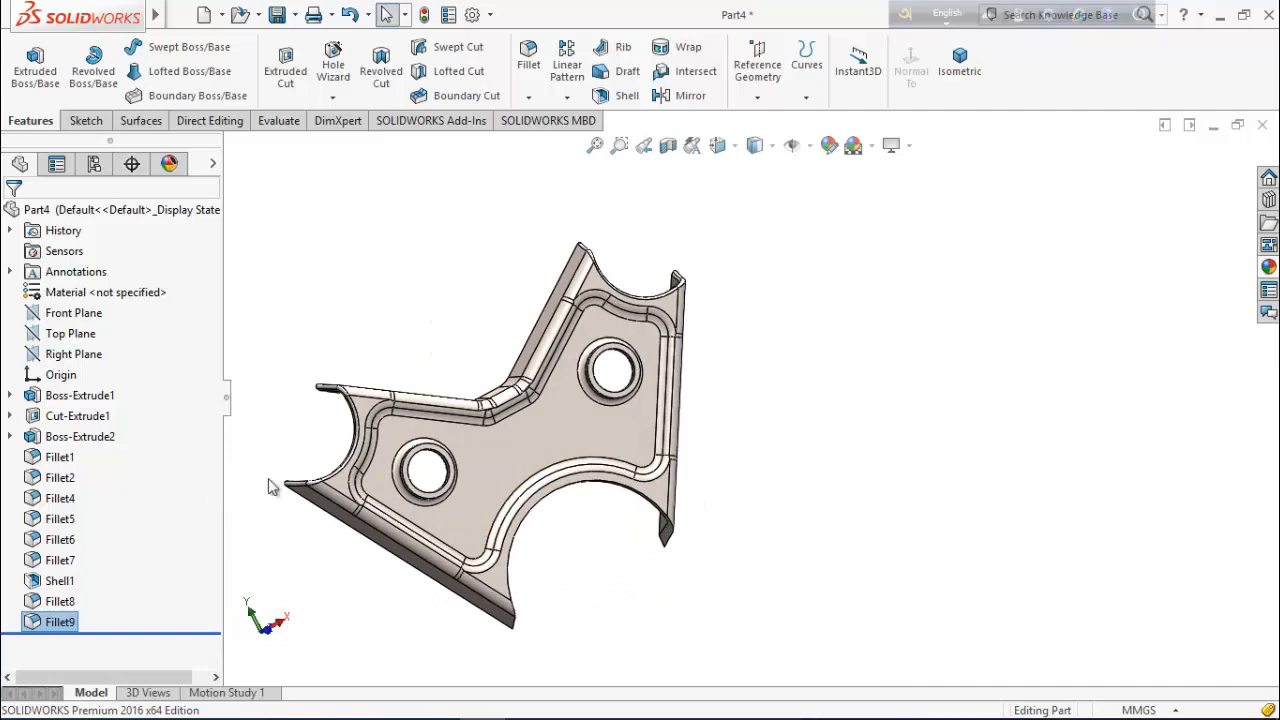
scroll(357, 502, down, 3)
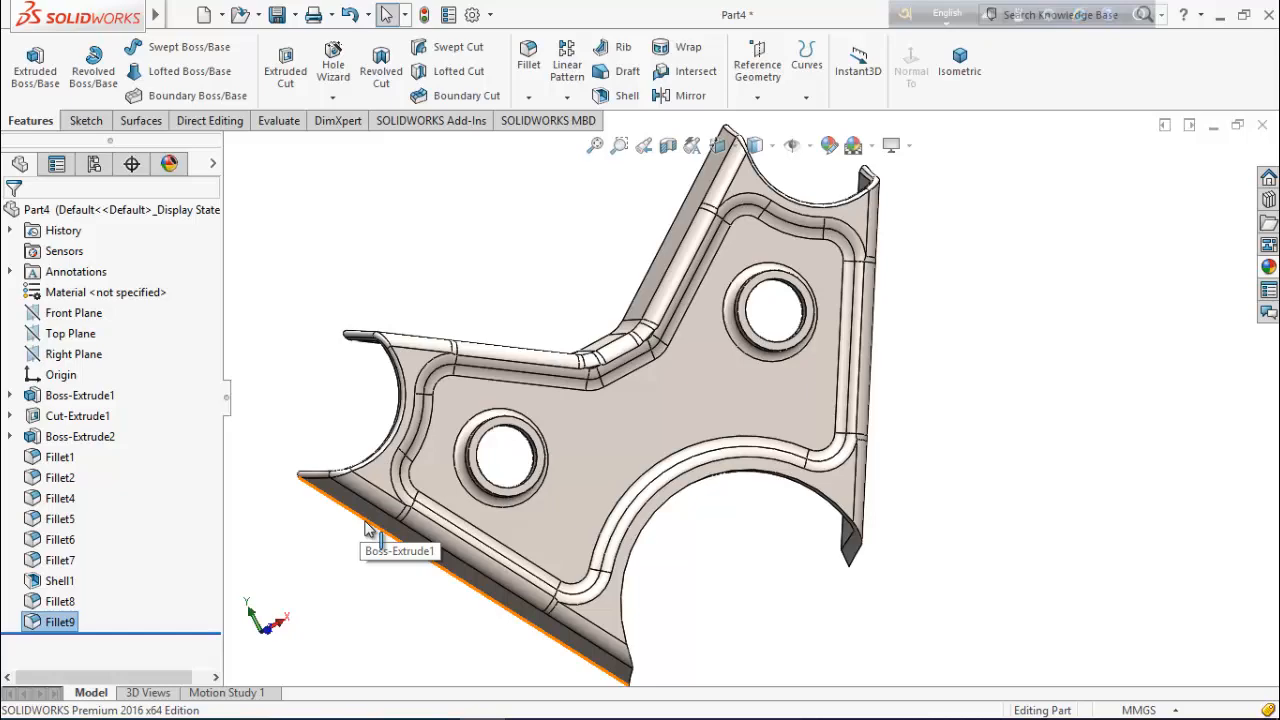
scroll(755, 440, up, 3)
middle_drag(776, 440, 729, 474)
scroll(734, 340, down, 3)
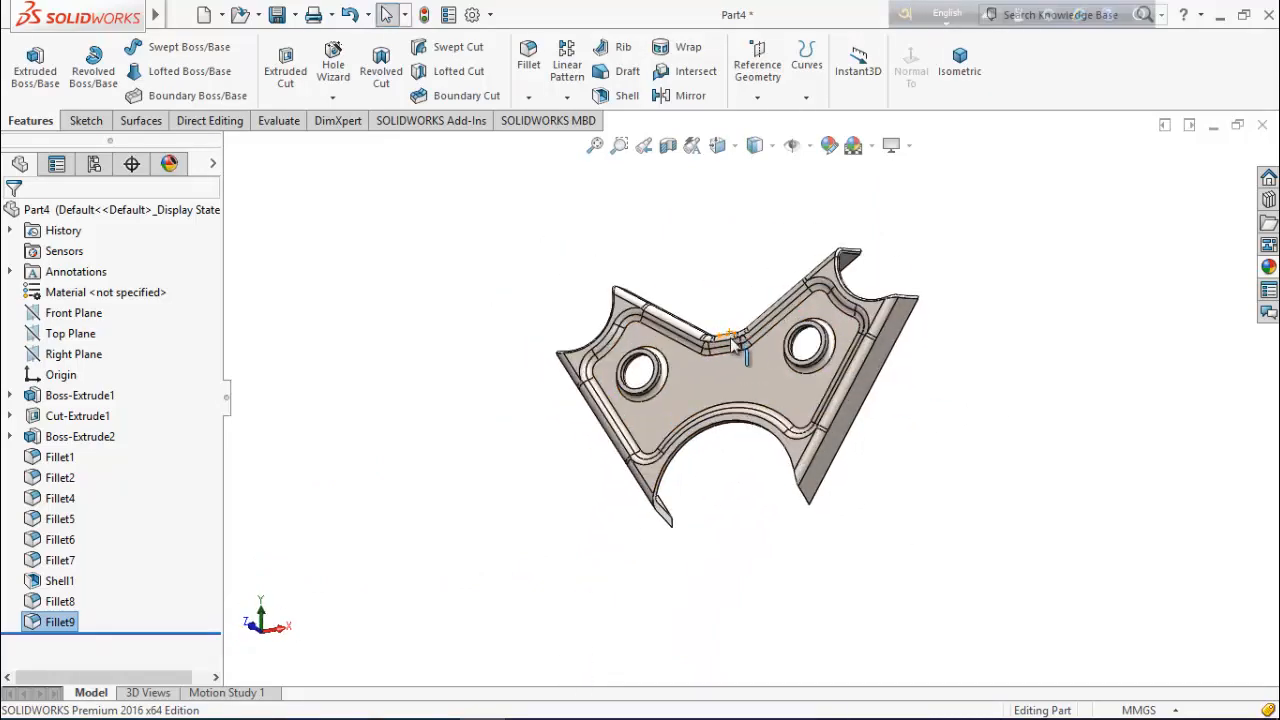